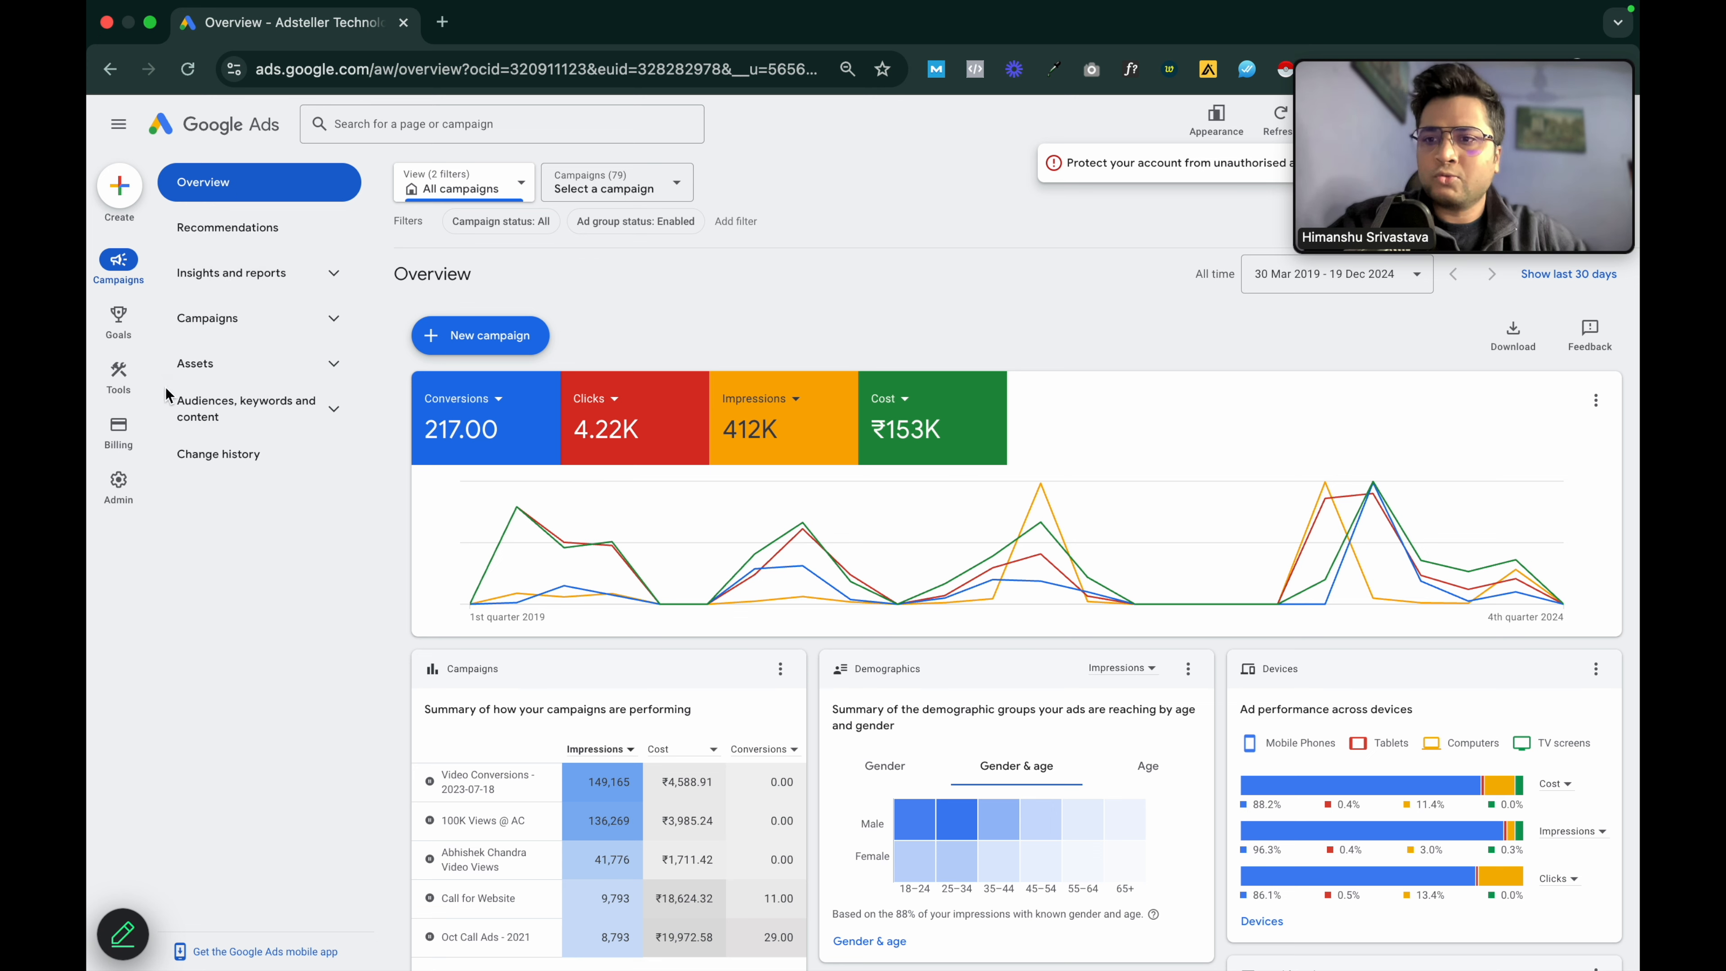
- Open Keyword Planner and start discovering new keywords, using keywords rather than a website as the starting point
mouse_move(118, 384)
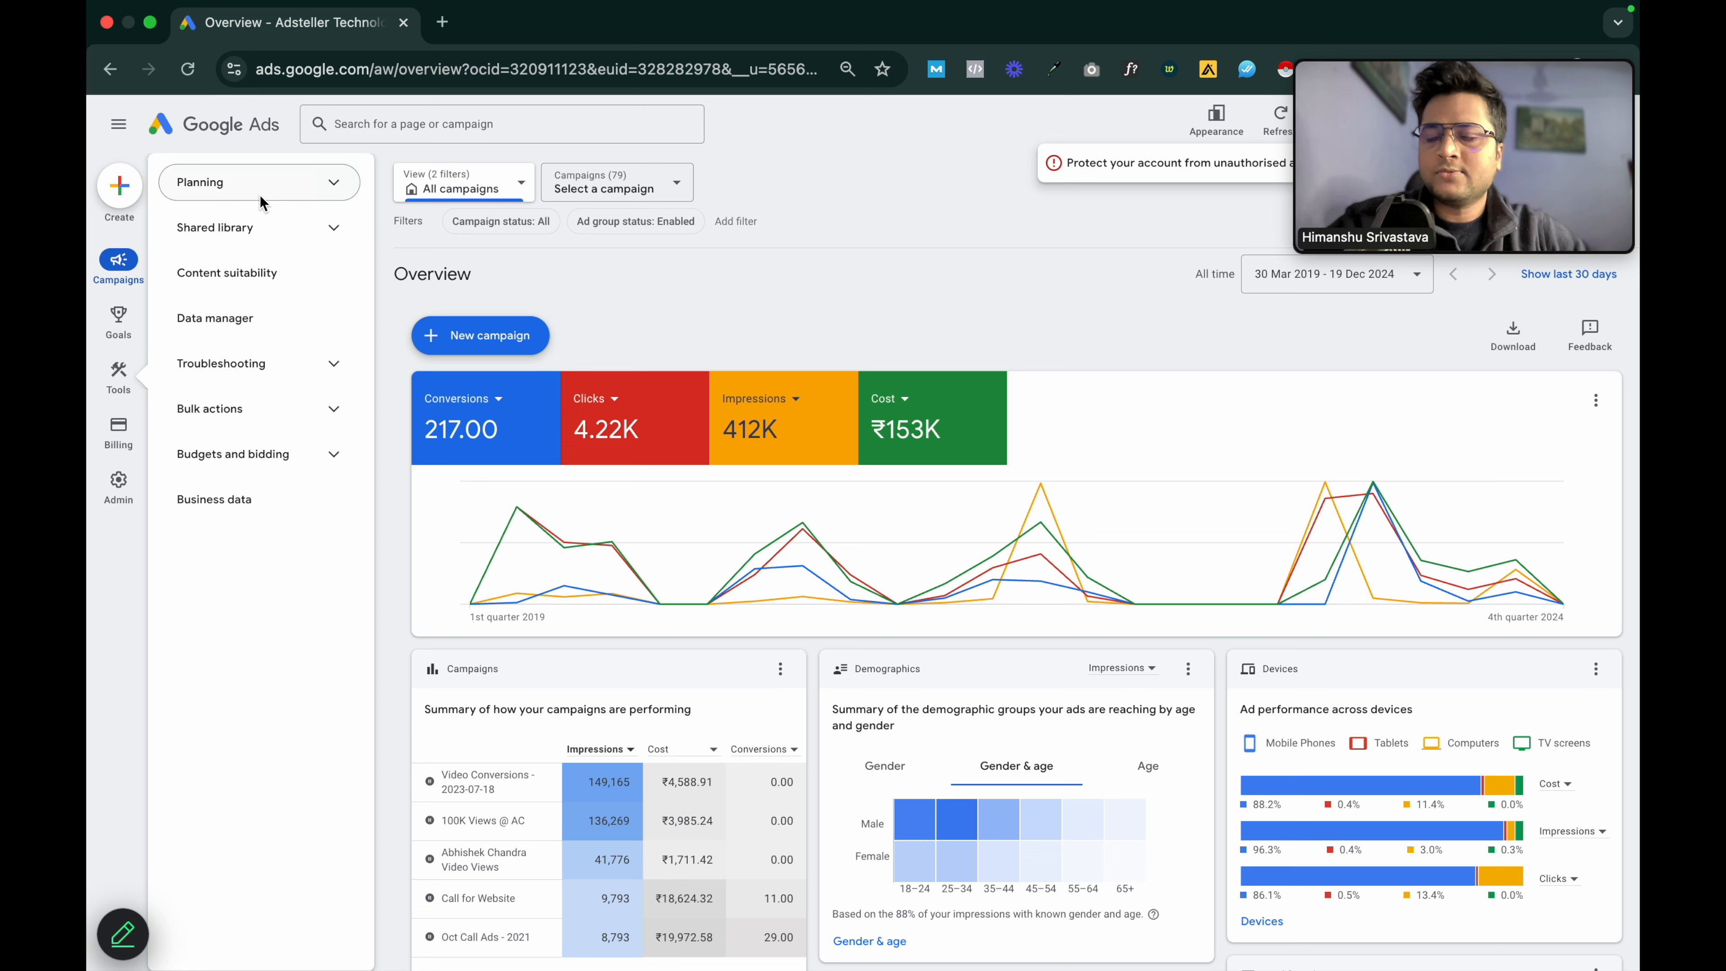
click(333, 182)
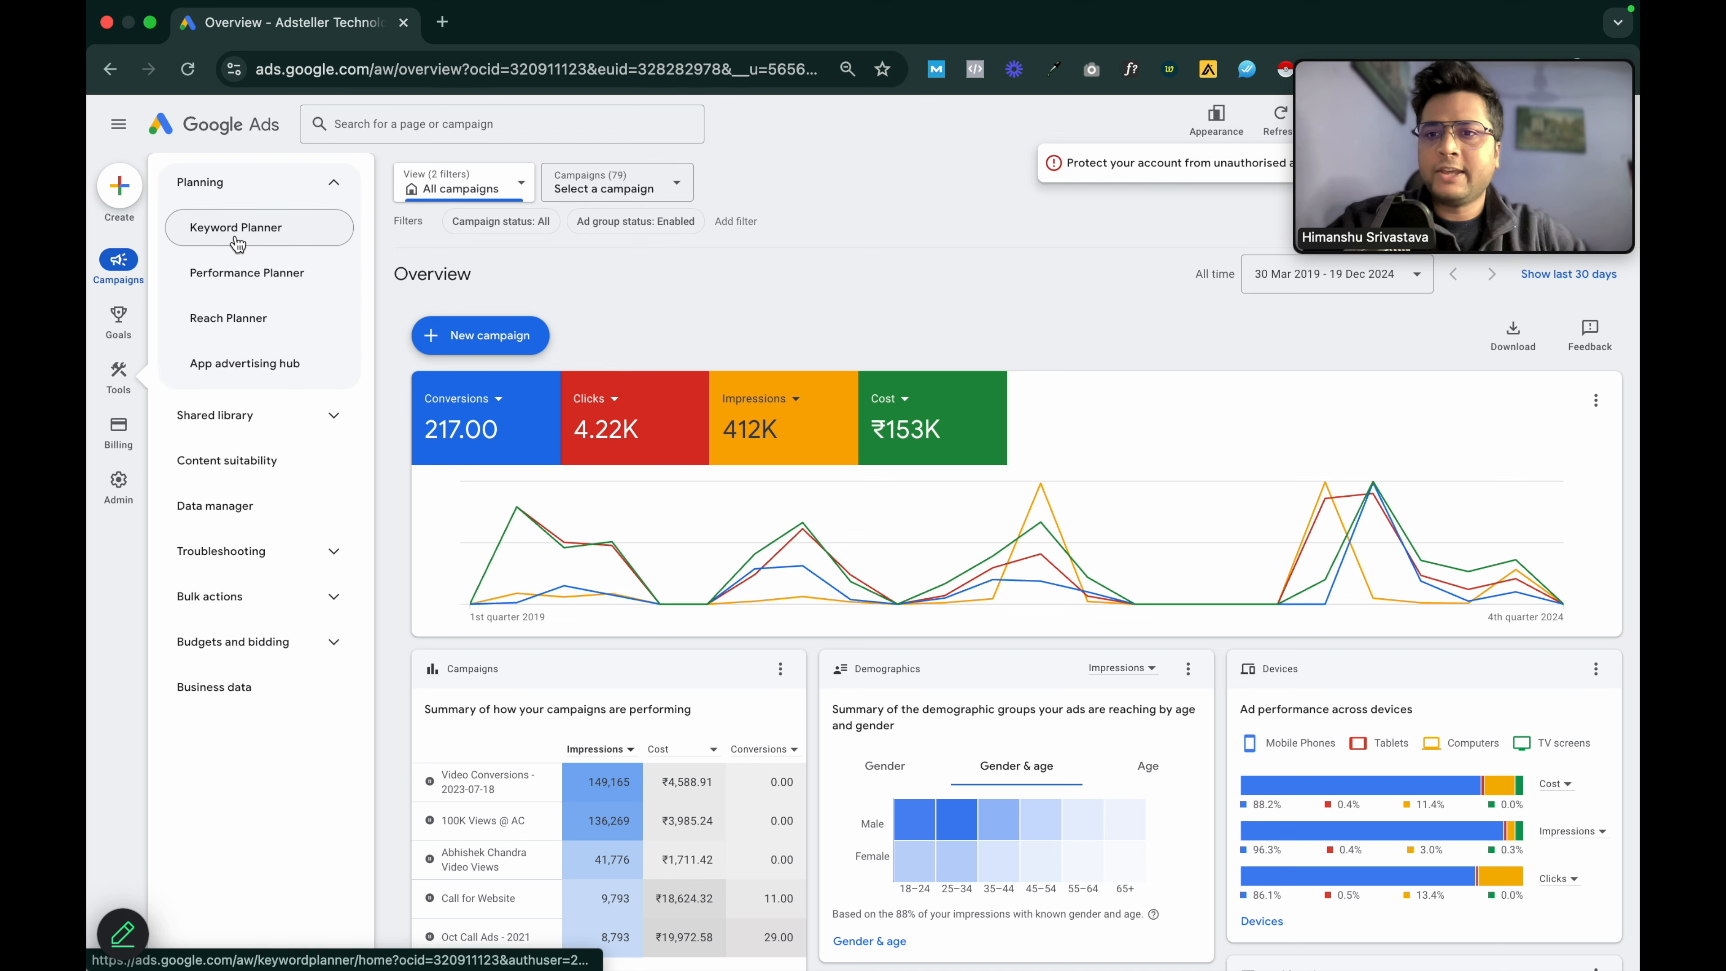
click(250, 239)
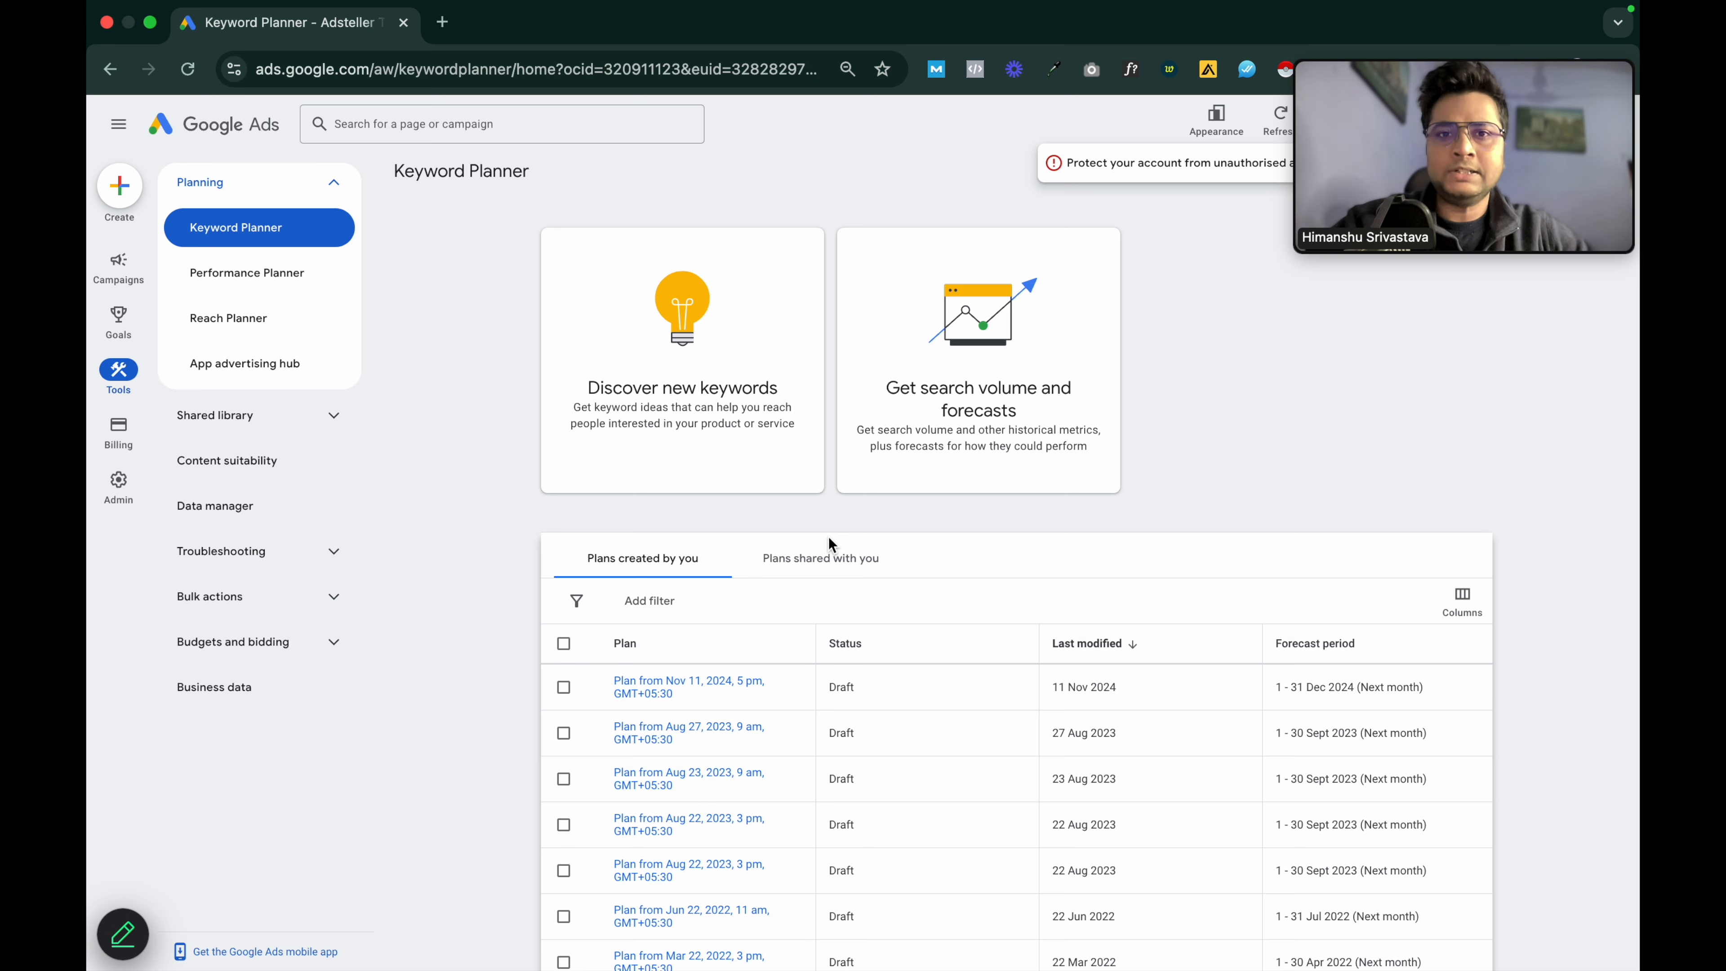
click(682, 393)
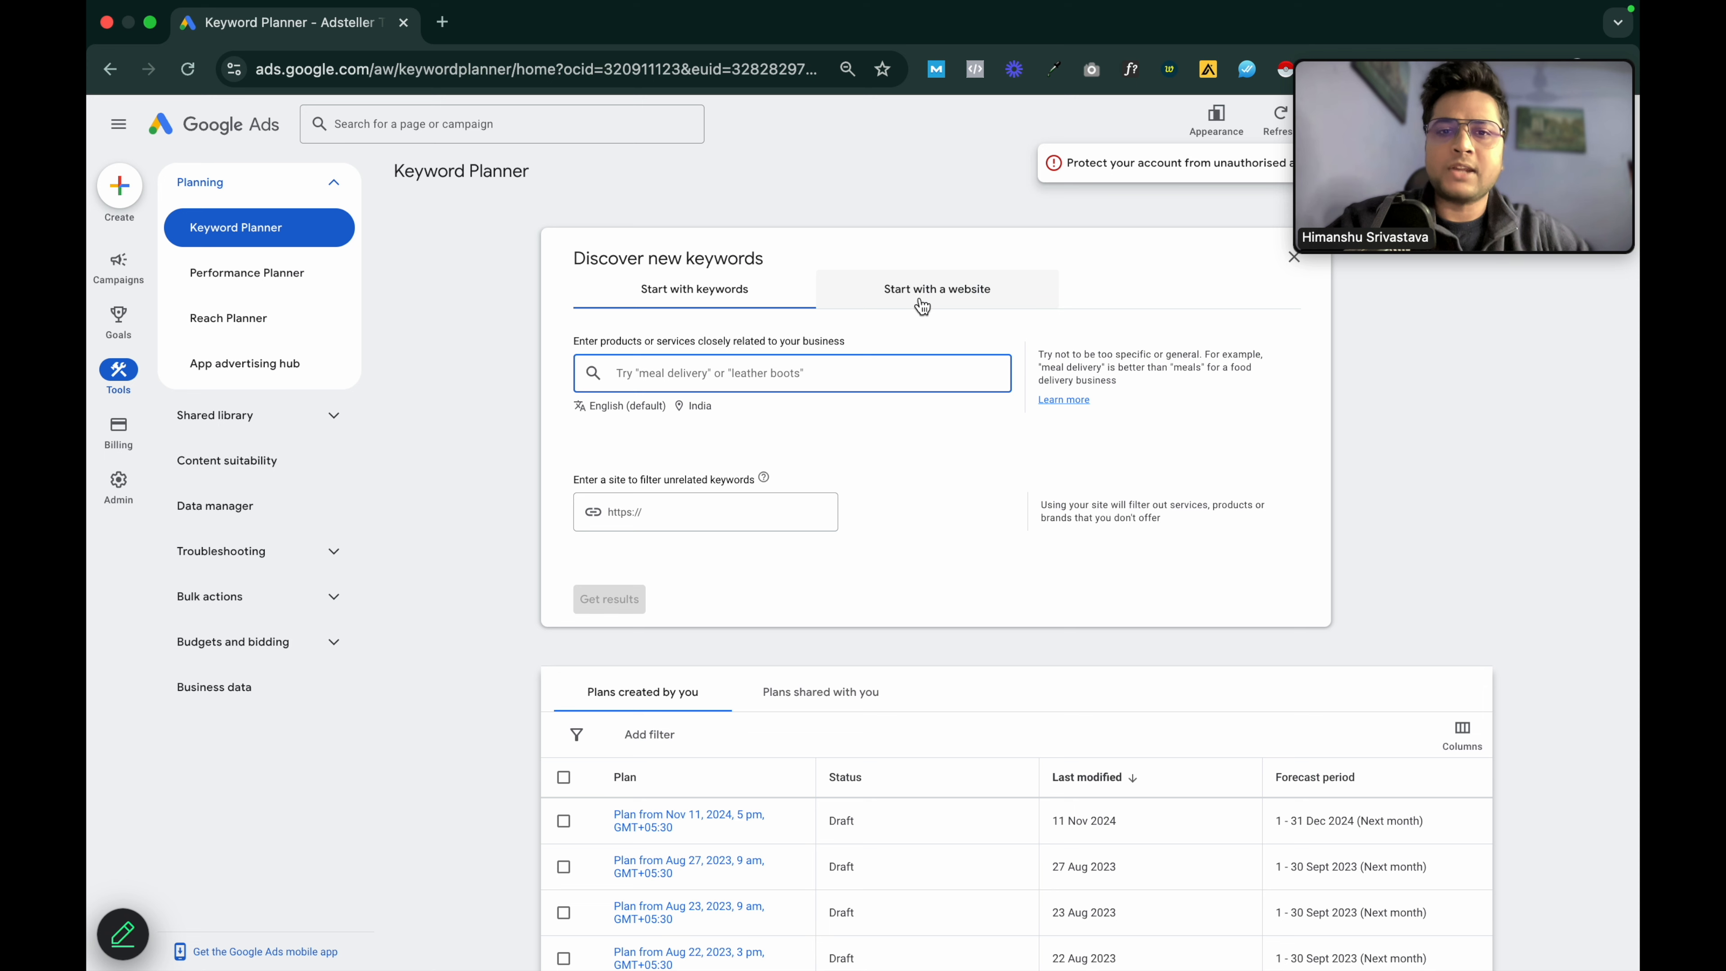
click(900, 298)
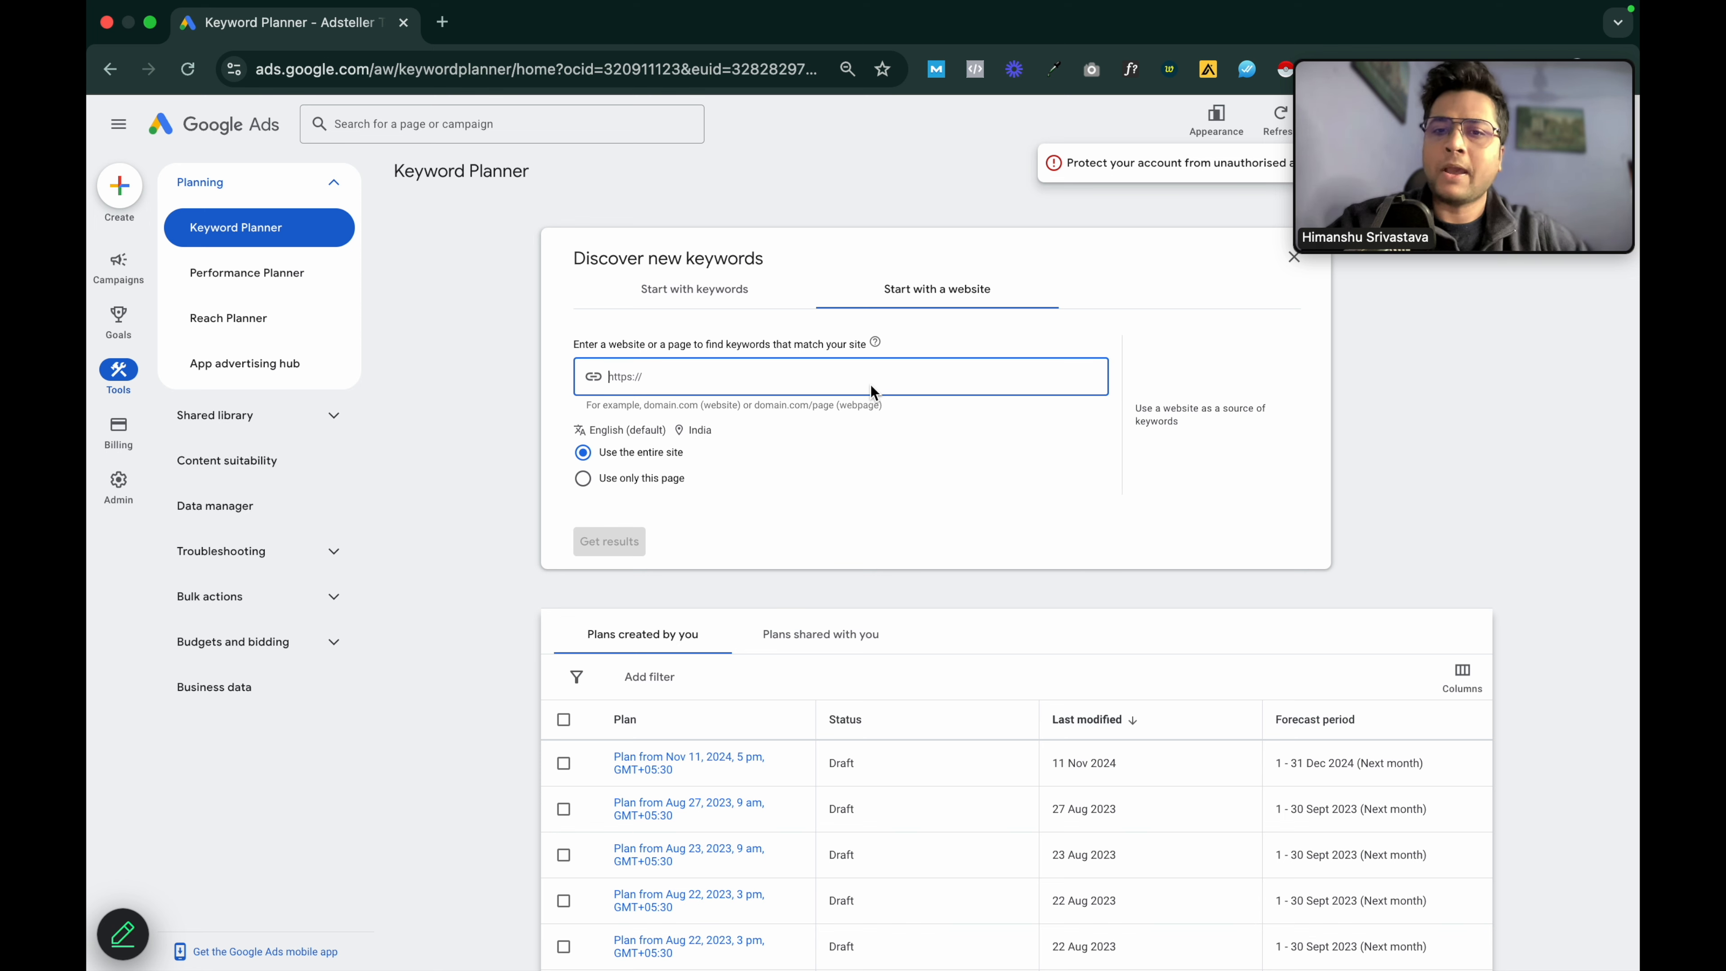
click(720, 305)
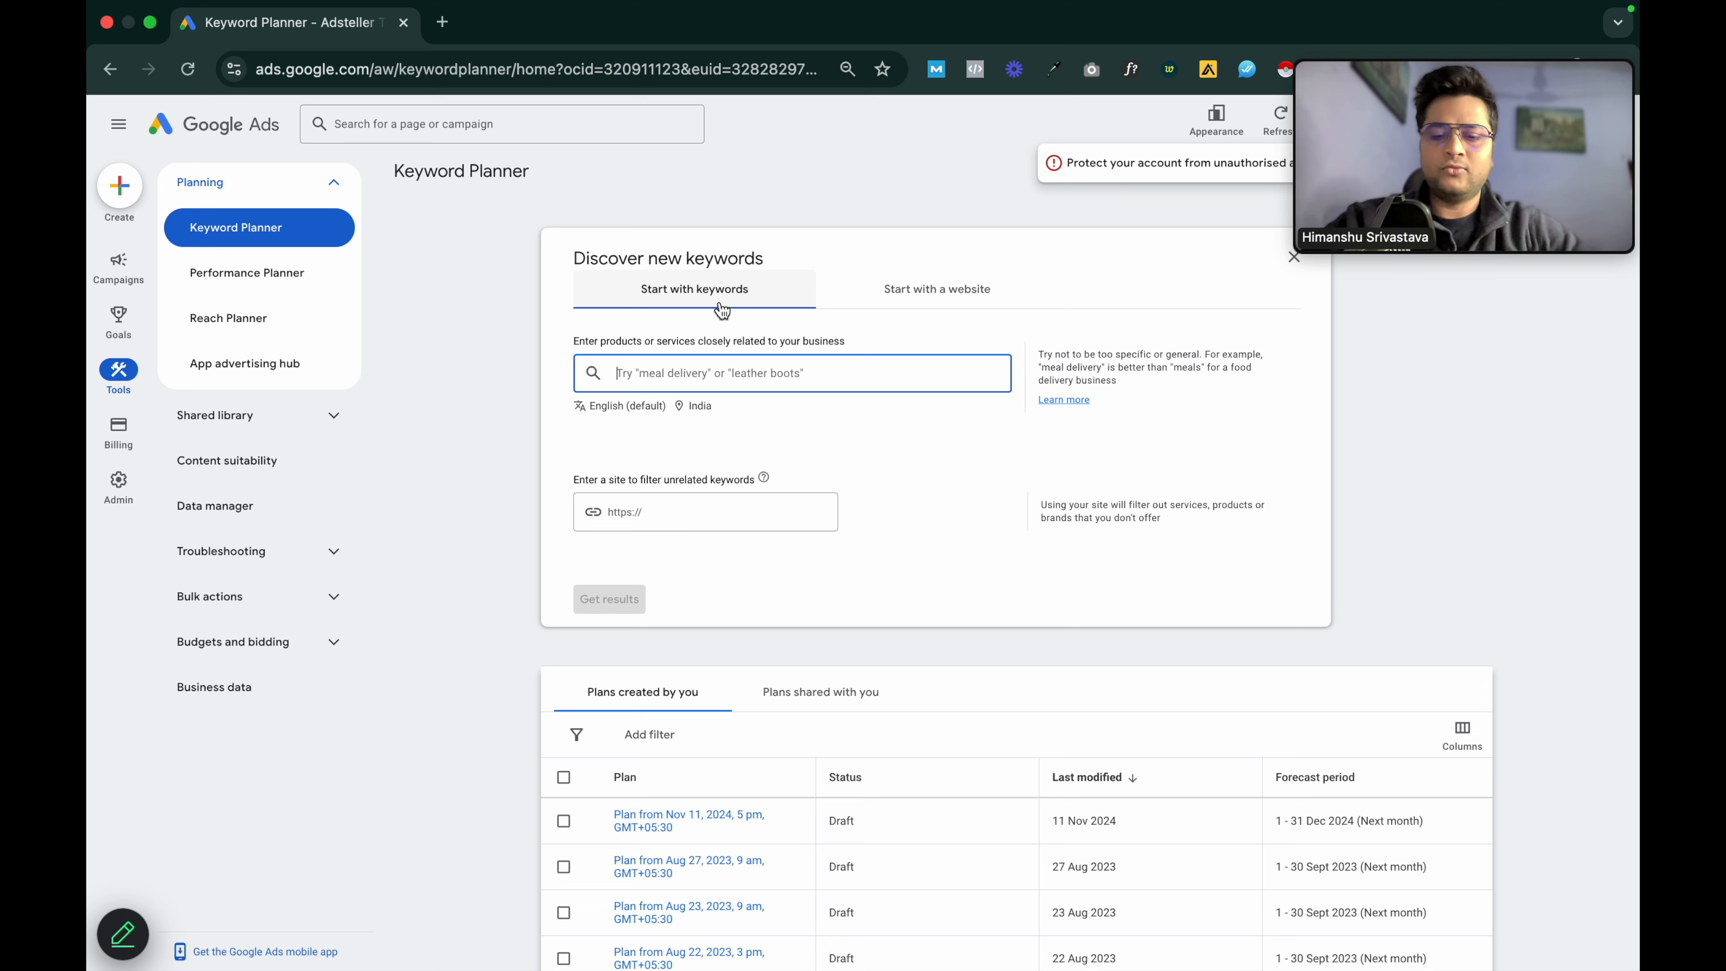
- Enter "best digital marketing agency in mumbai" as the seed keyword
text(b)
key(BackSpace)
text(be)
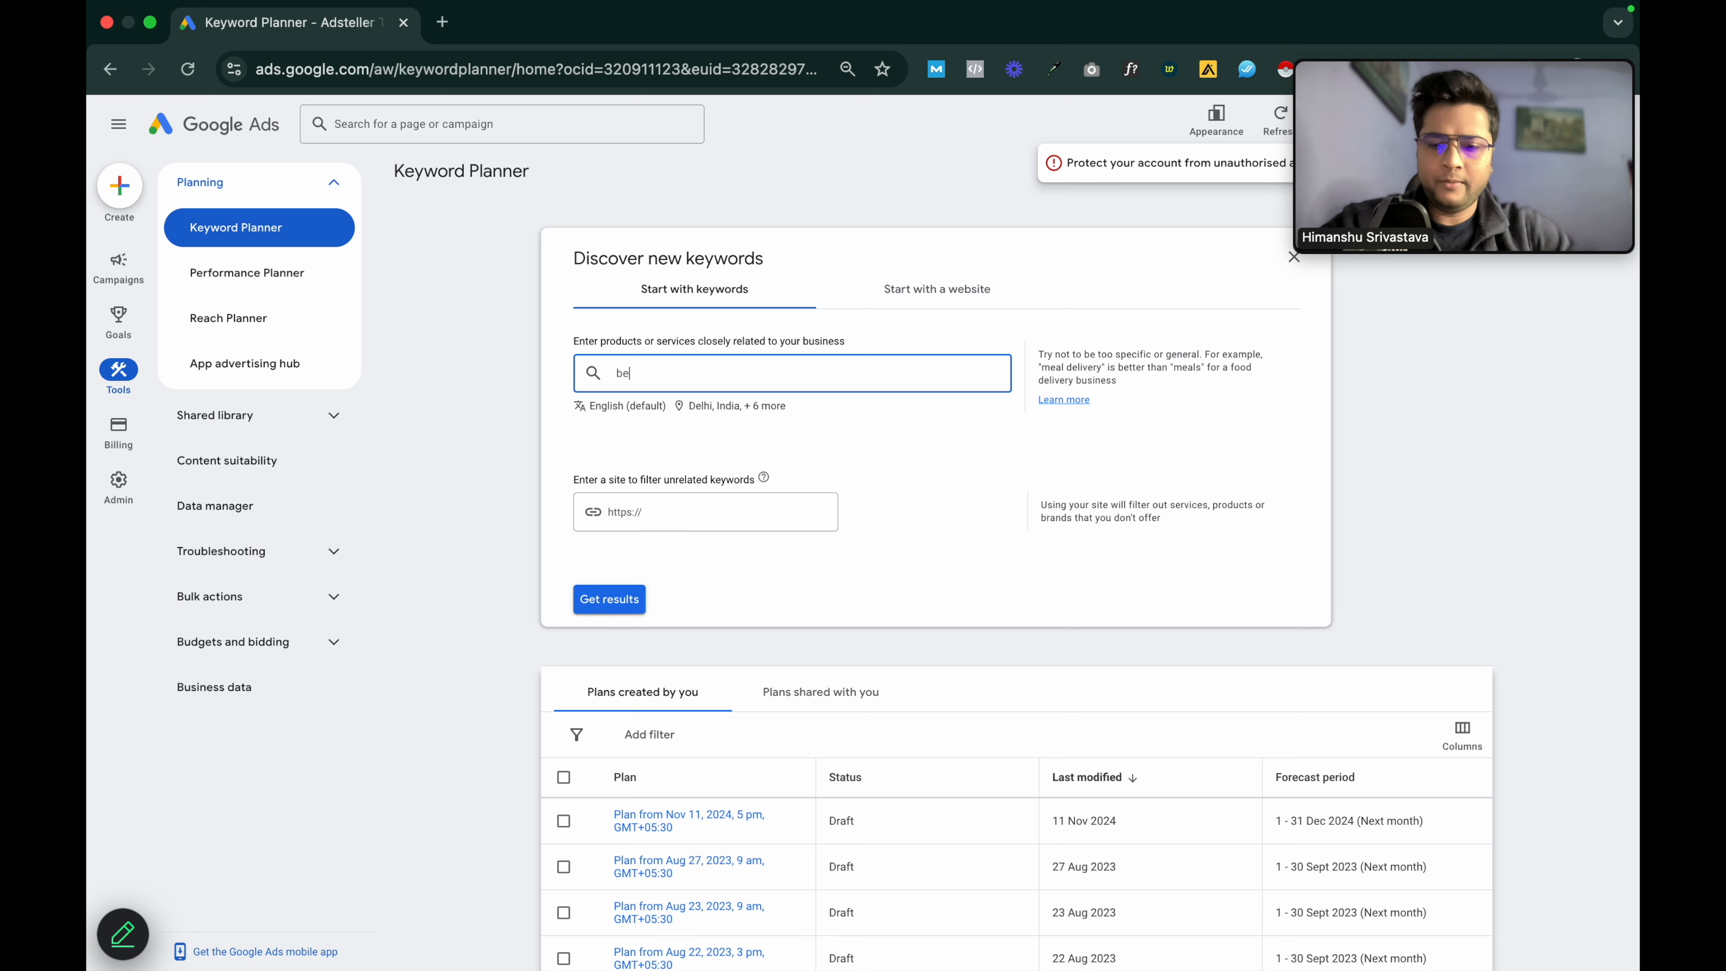
text(st digita)
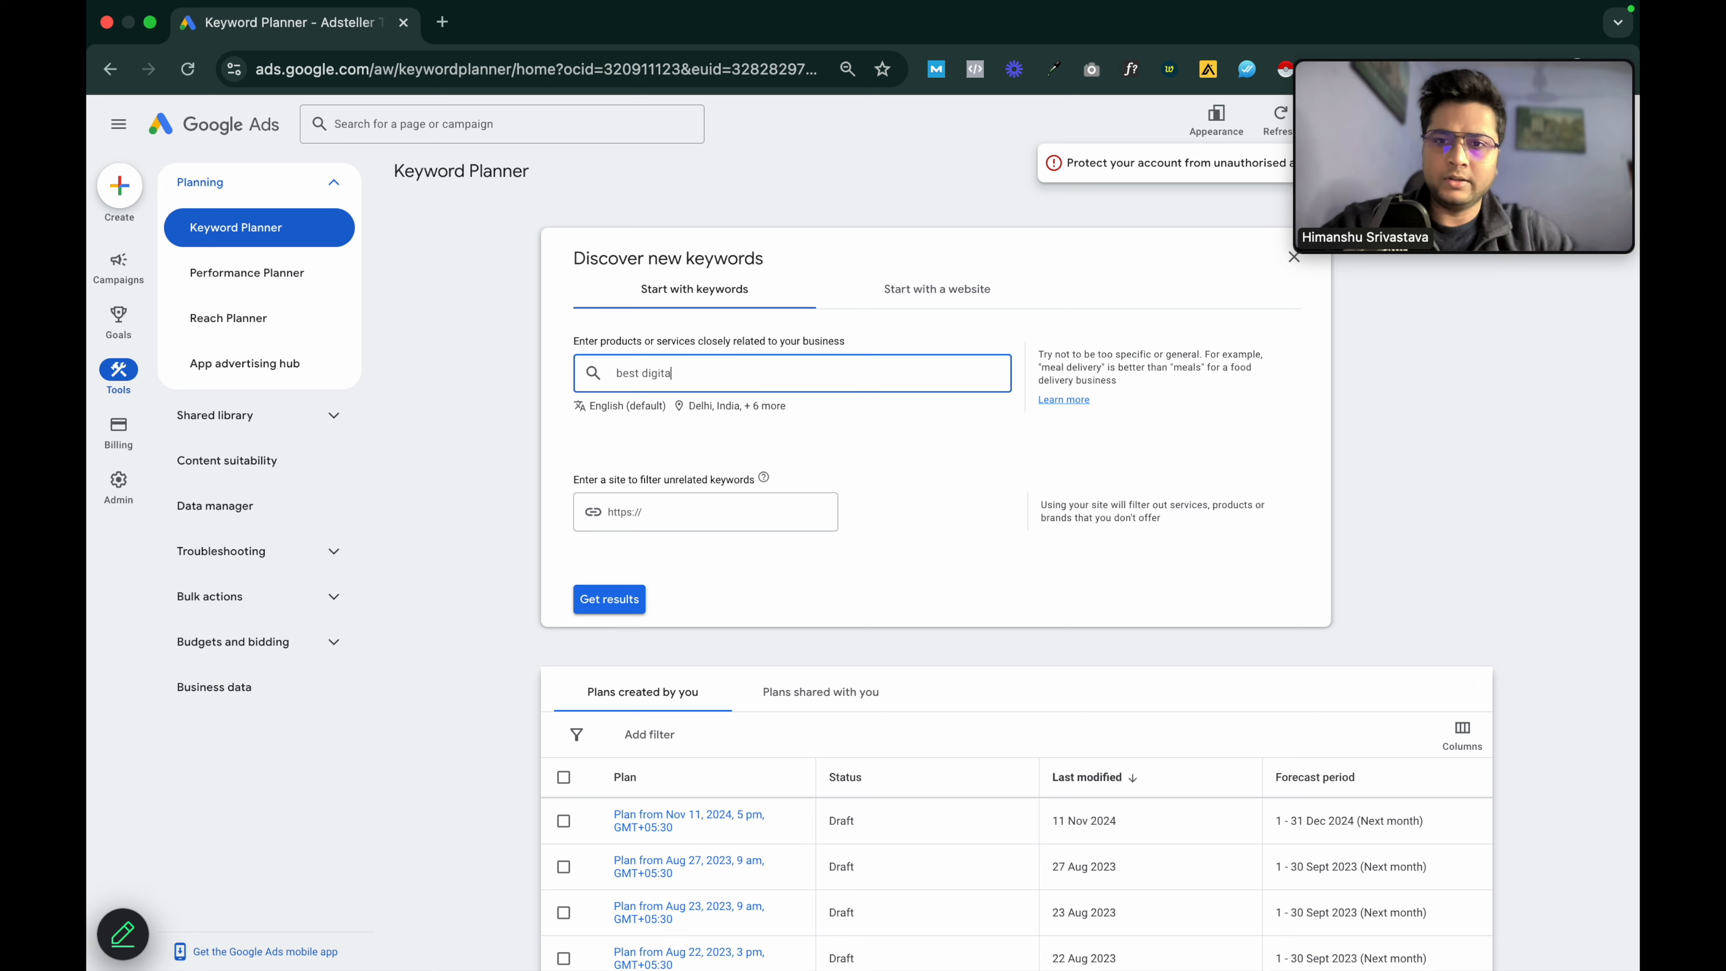
text(l marketin)
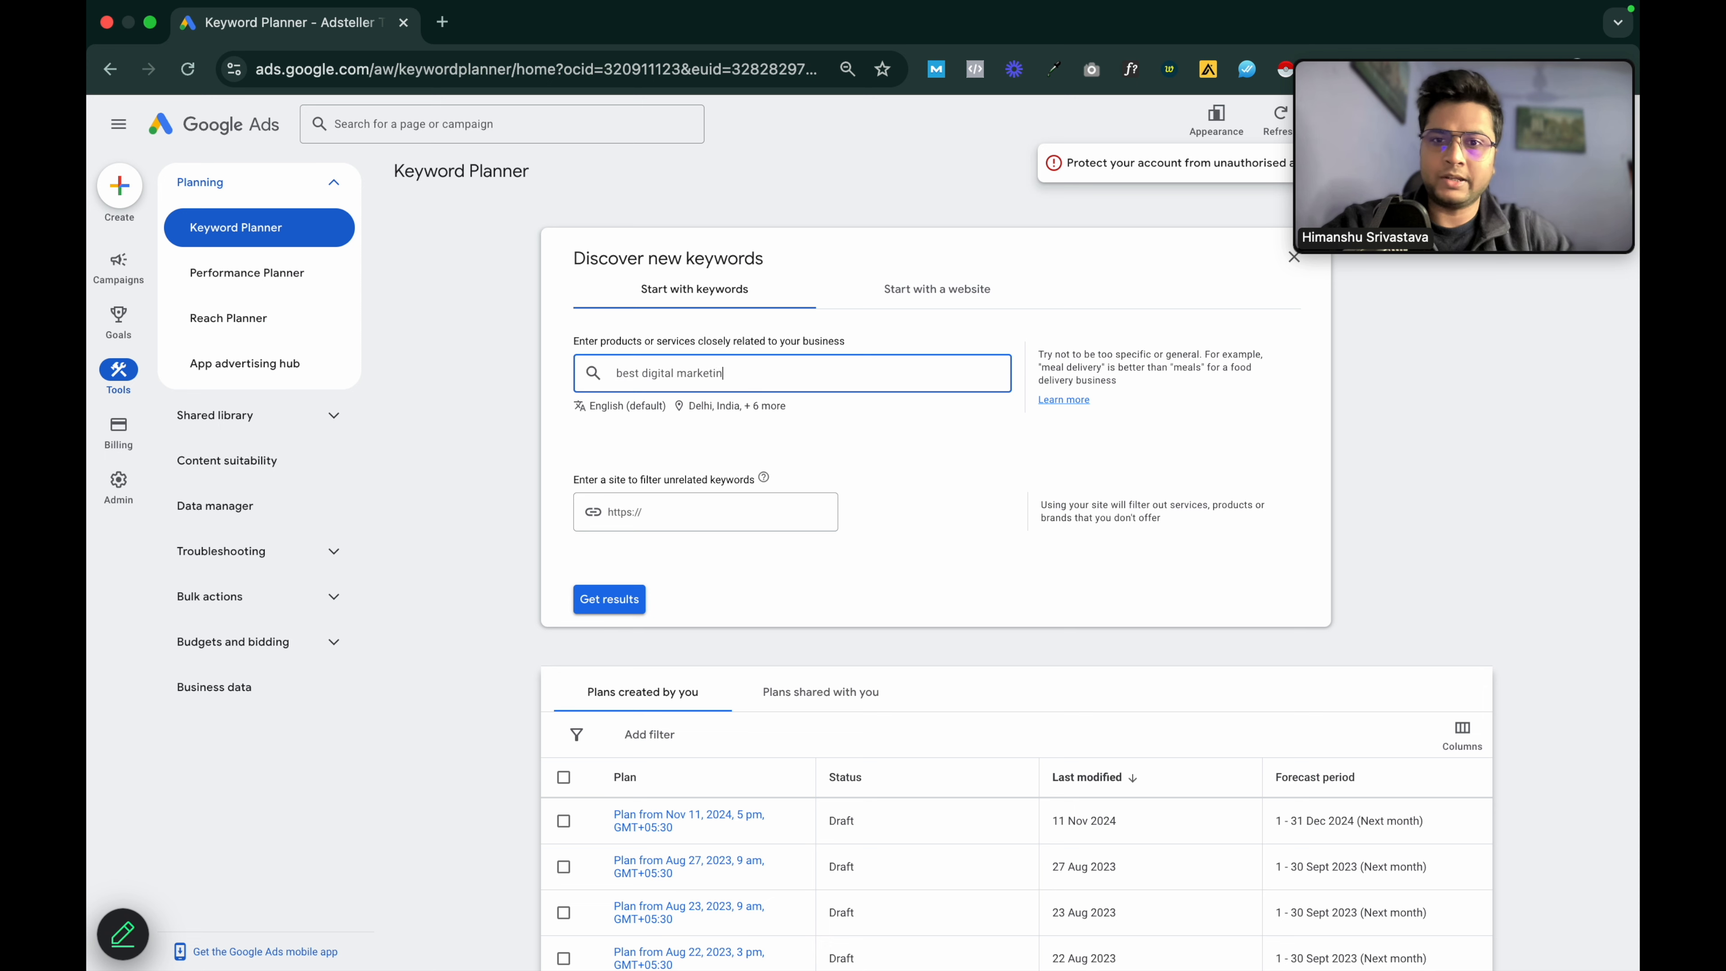
text(g agency in mumbai)
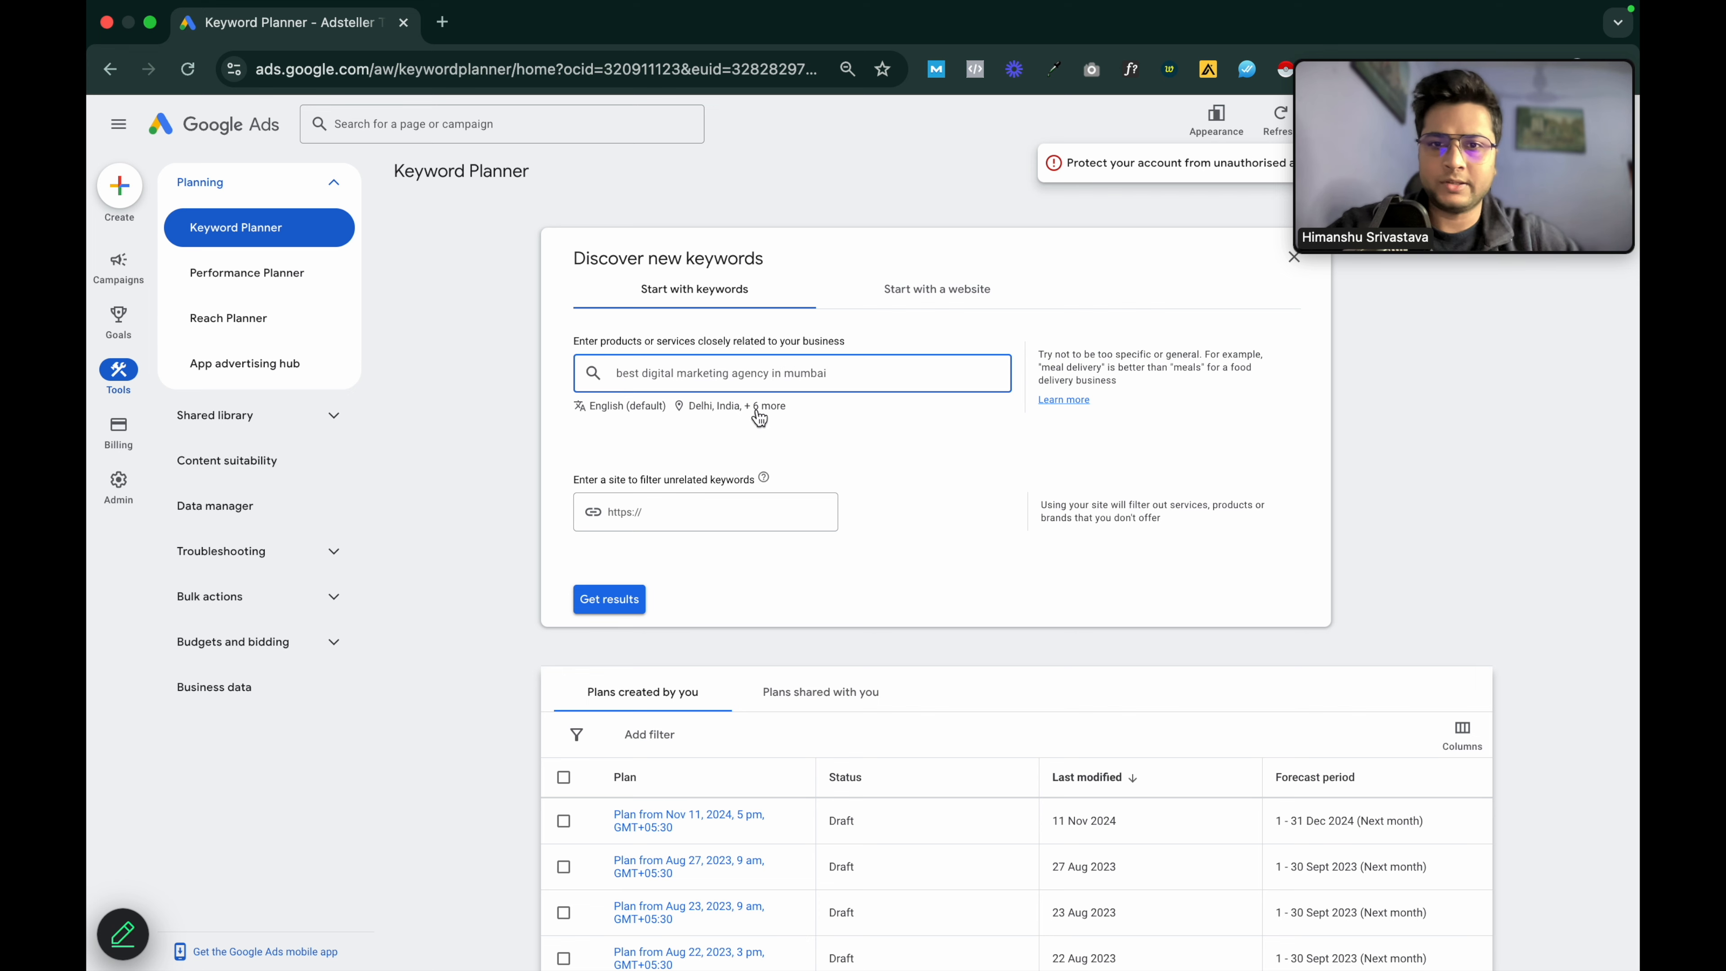
click(835, 454)
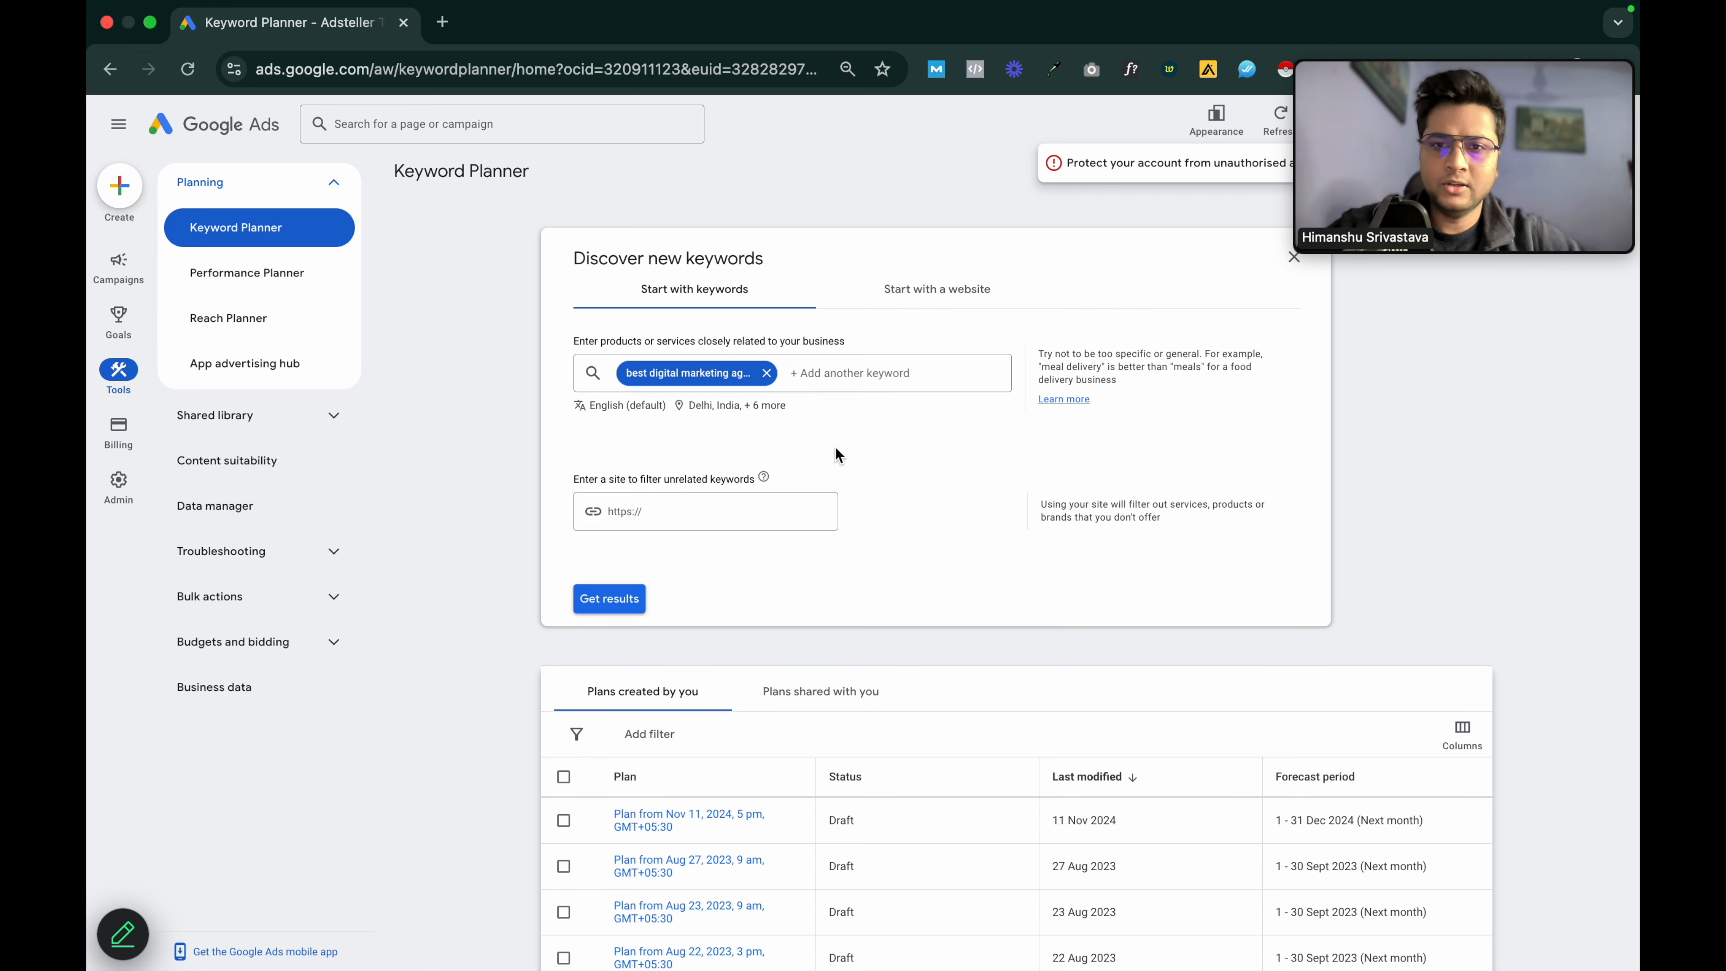
- Replace all target locations with the cities Mumbai and Pune in Maharashtra, India, and save them
click(782, 407)
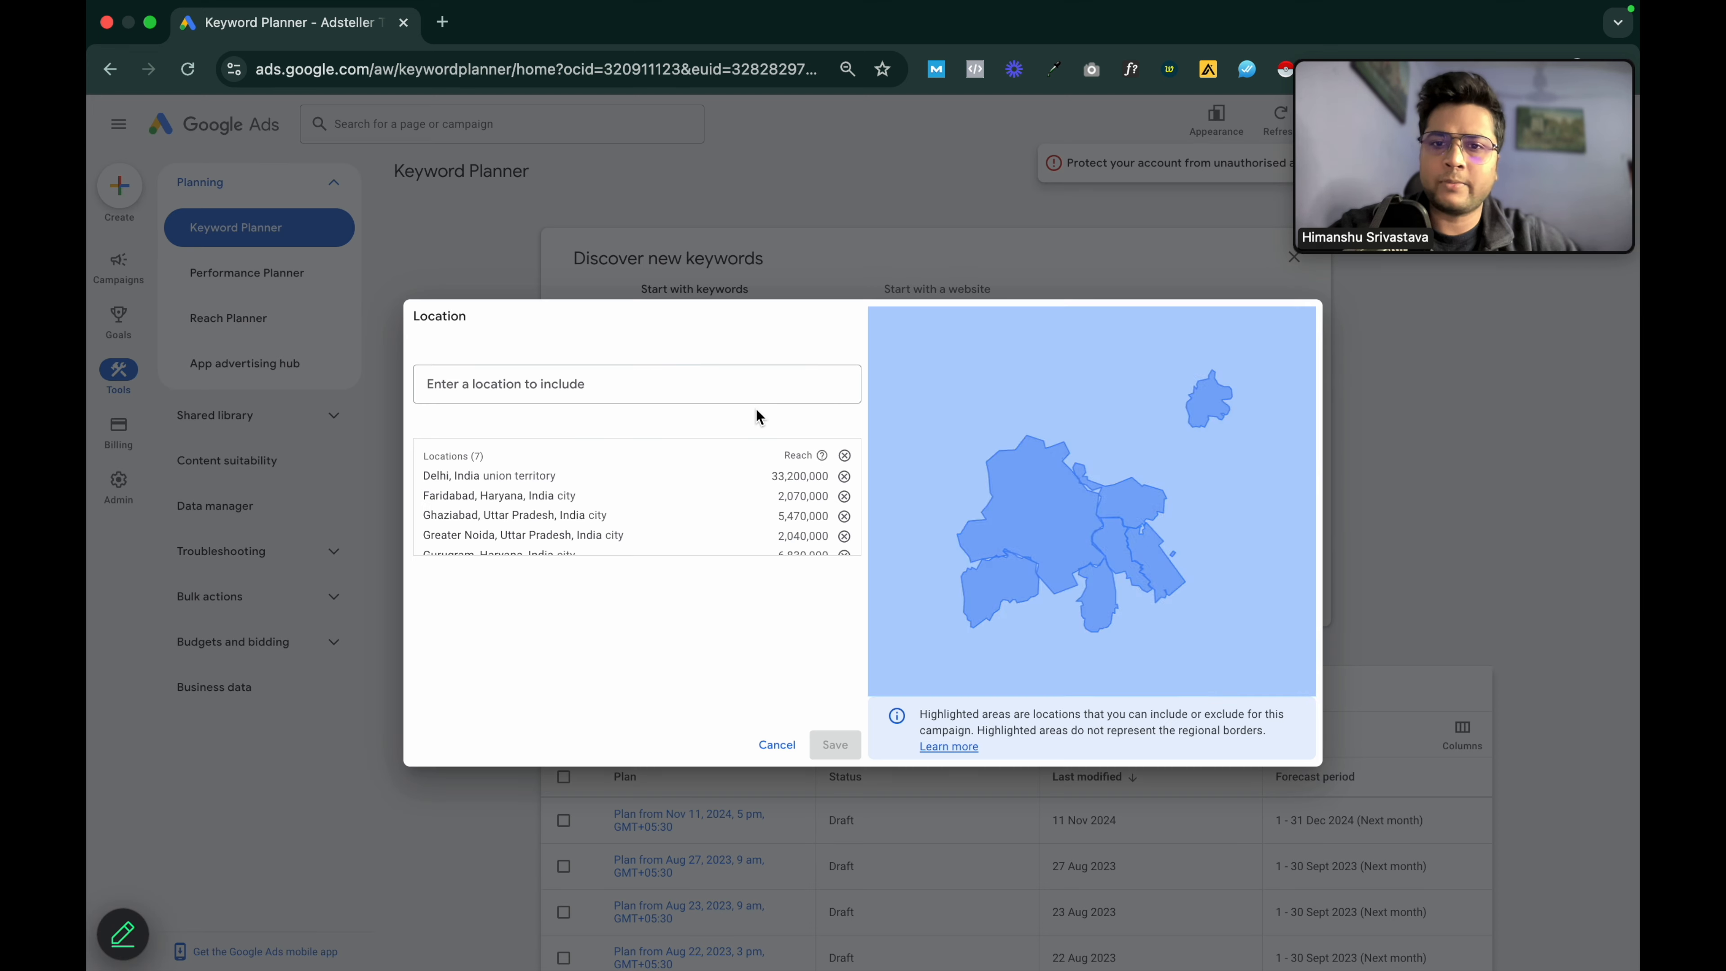
click(845, 455)
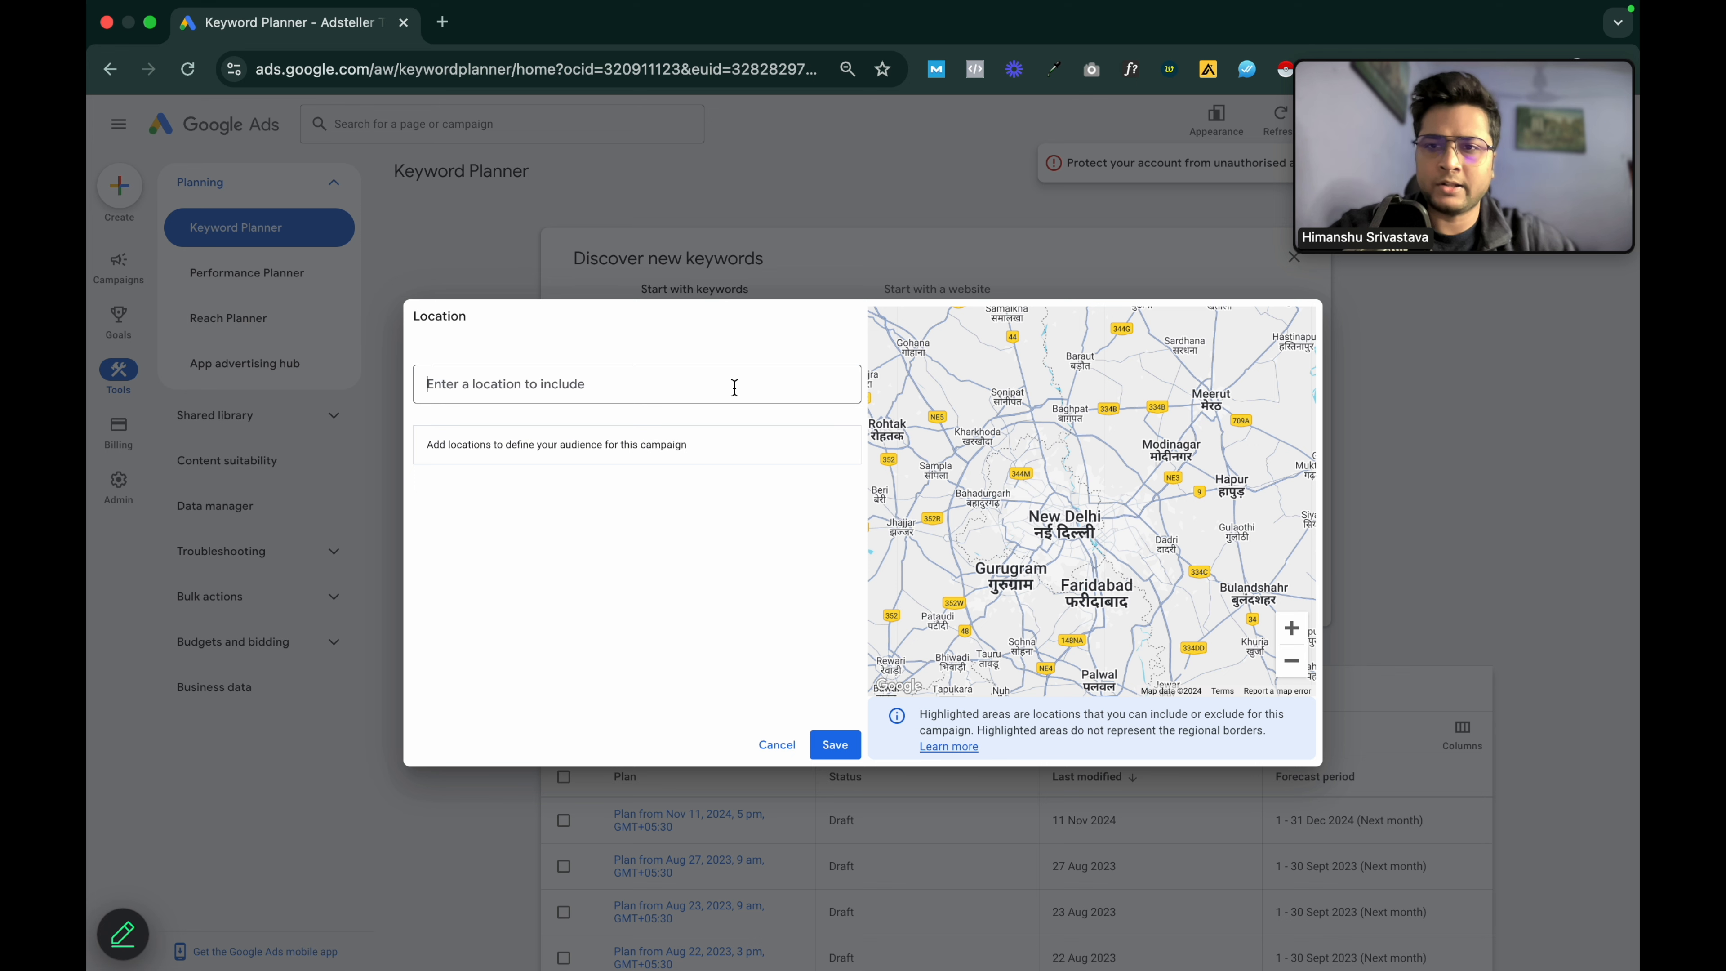
text(mumbai)
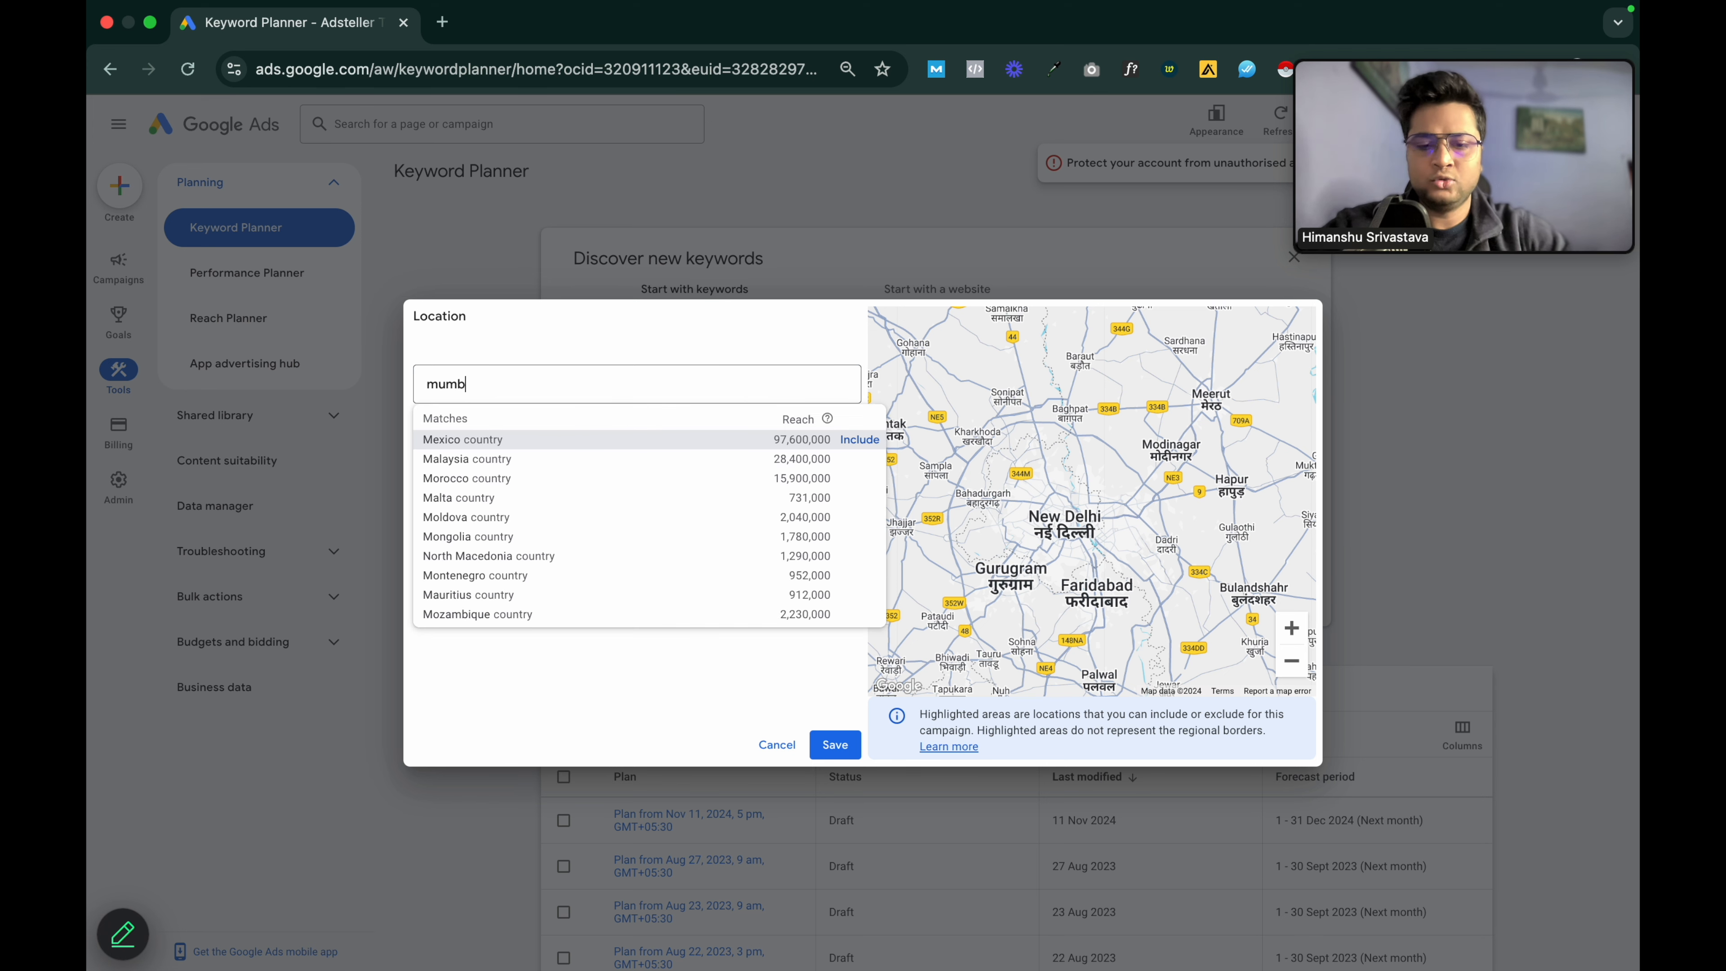
click(859, 439)
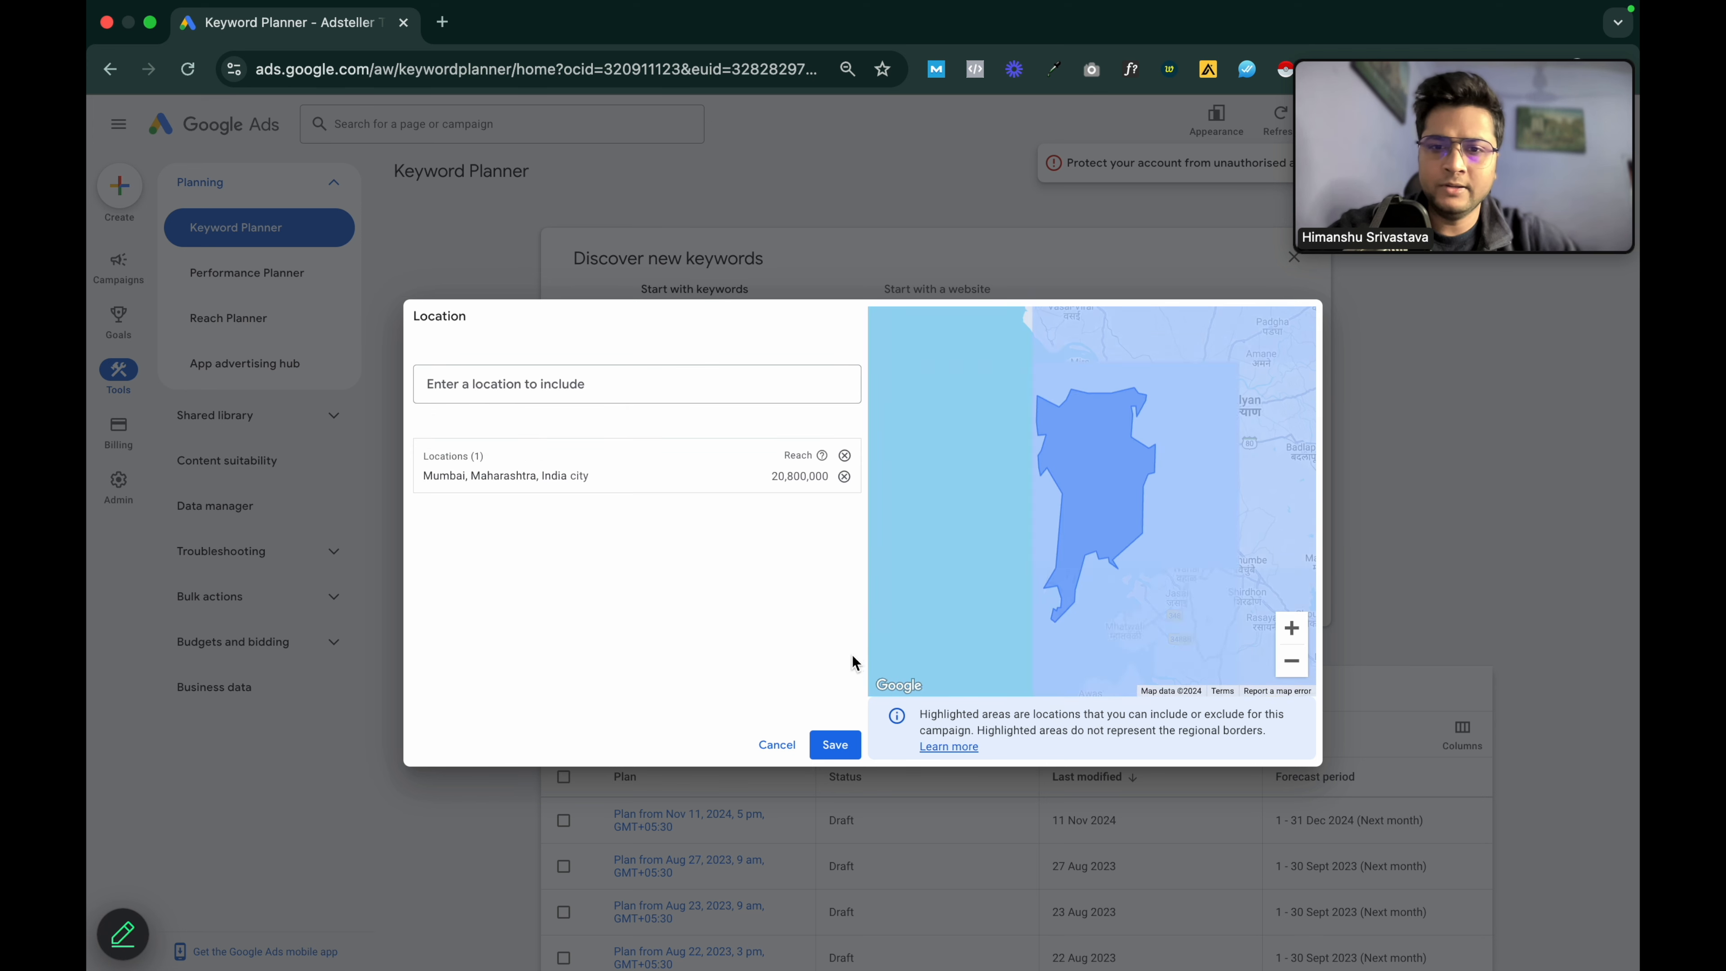
click(674, 386)
text(pune)
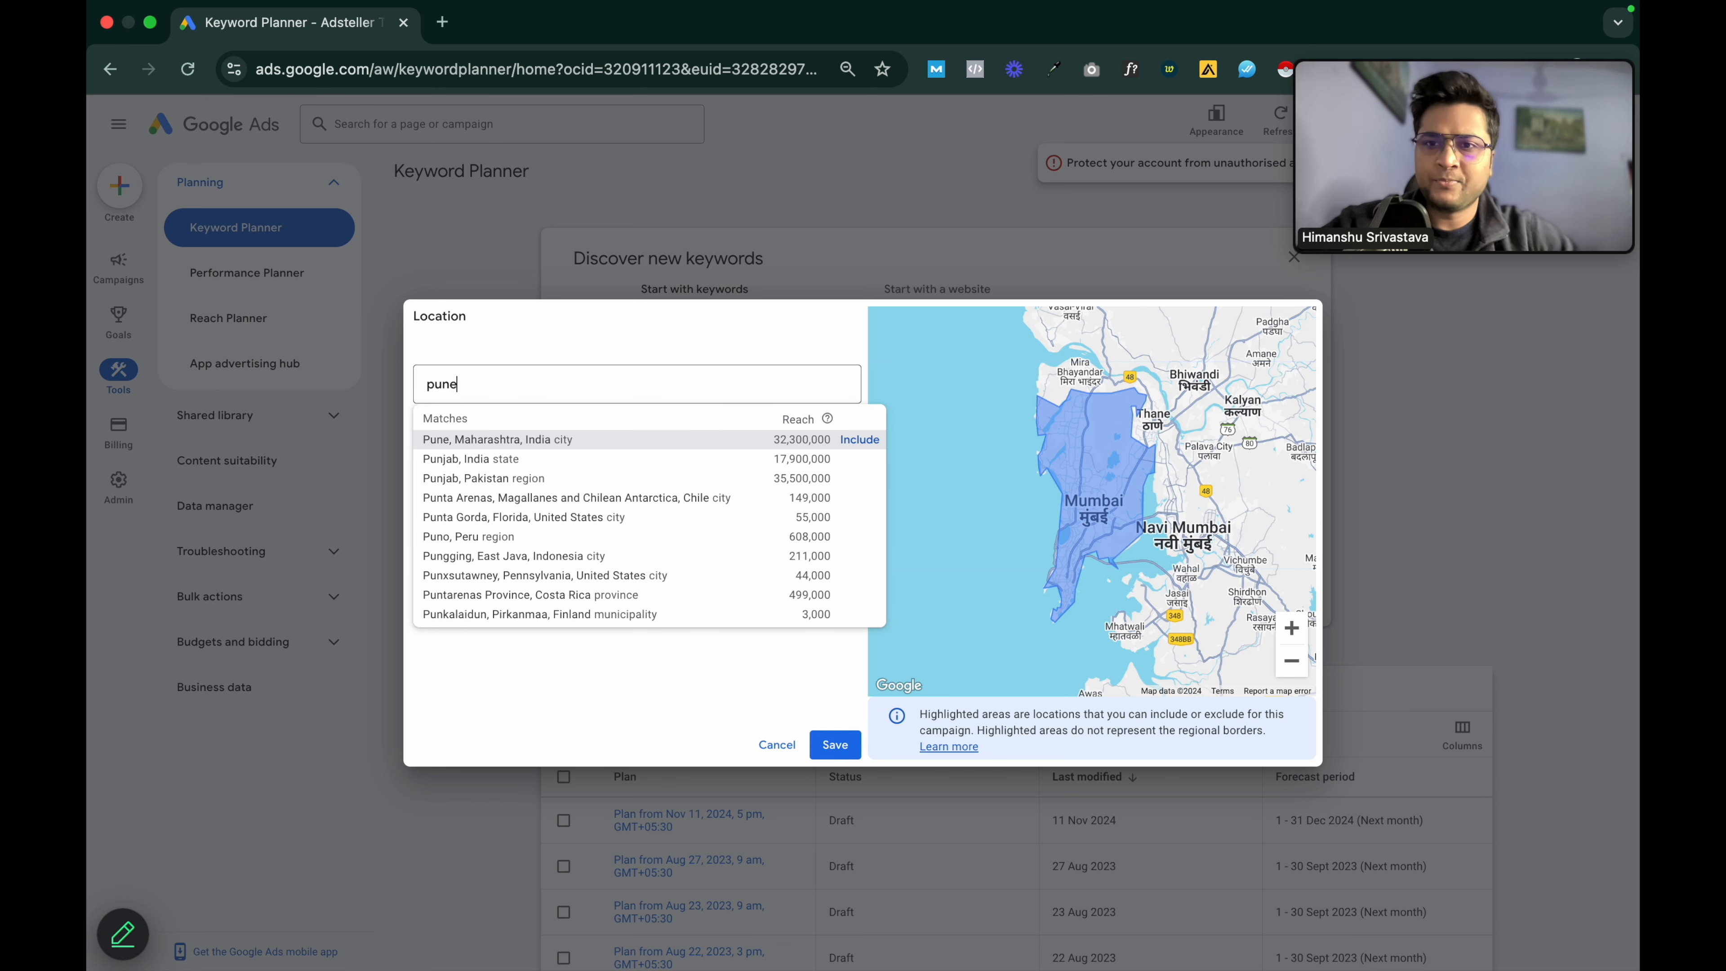
click(854, 440)
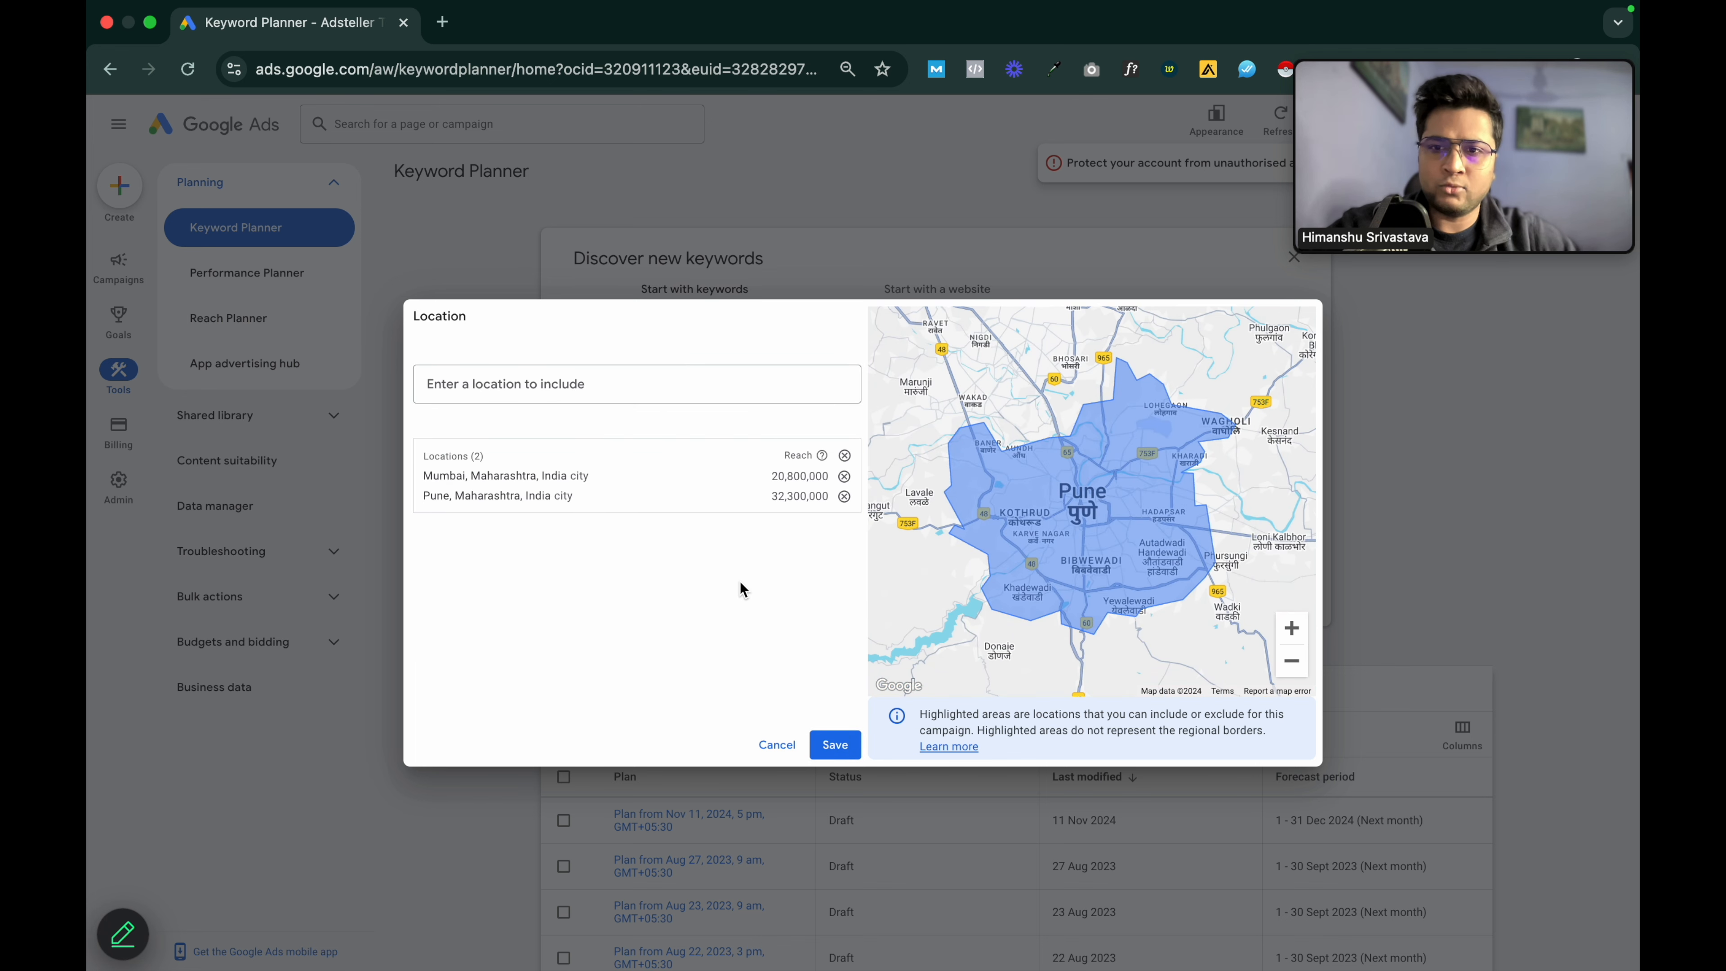
click(835, 744)
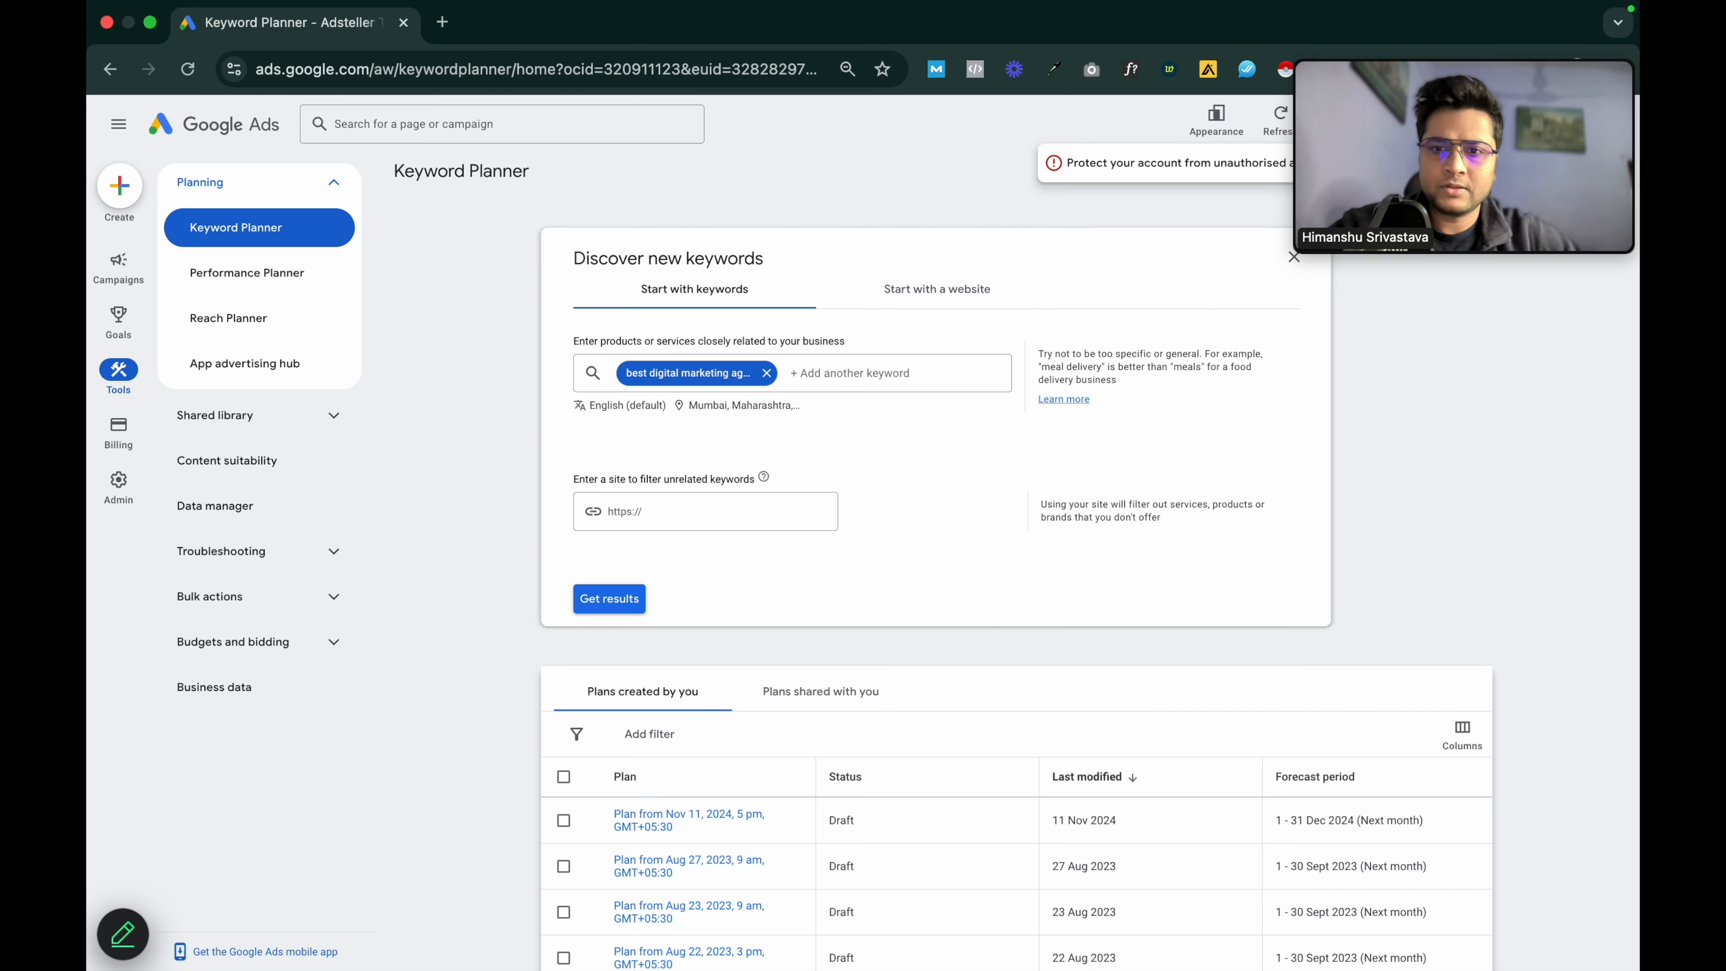
- Get the keyword ideas, set the number of rows shown, and review the list from end to end
click(634, 613)
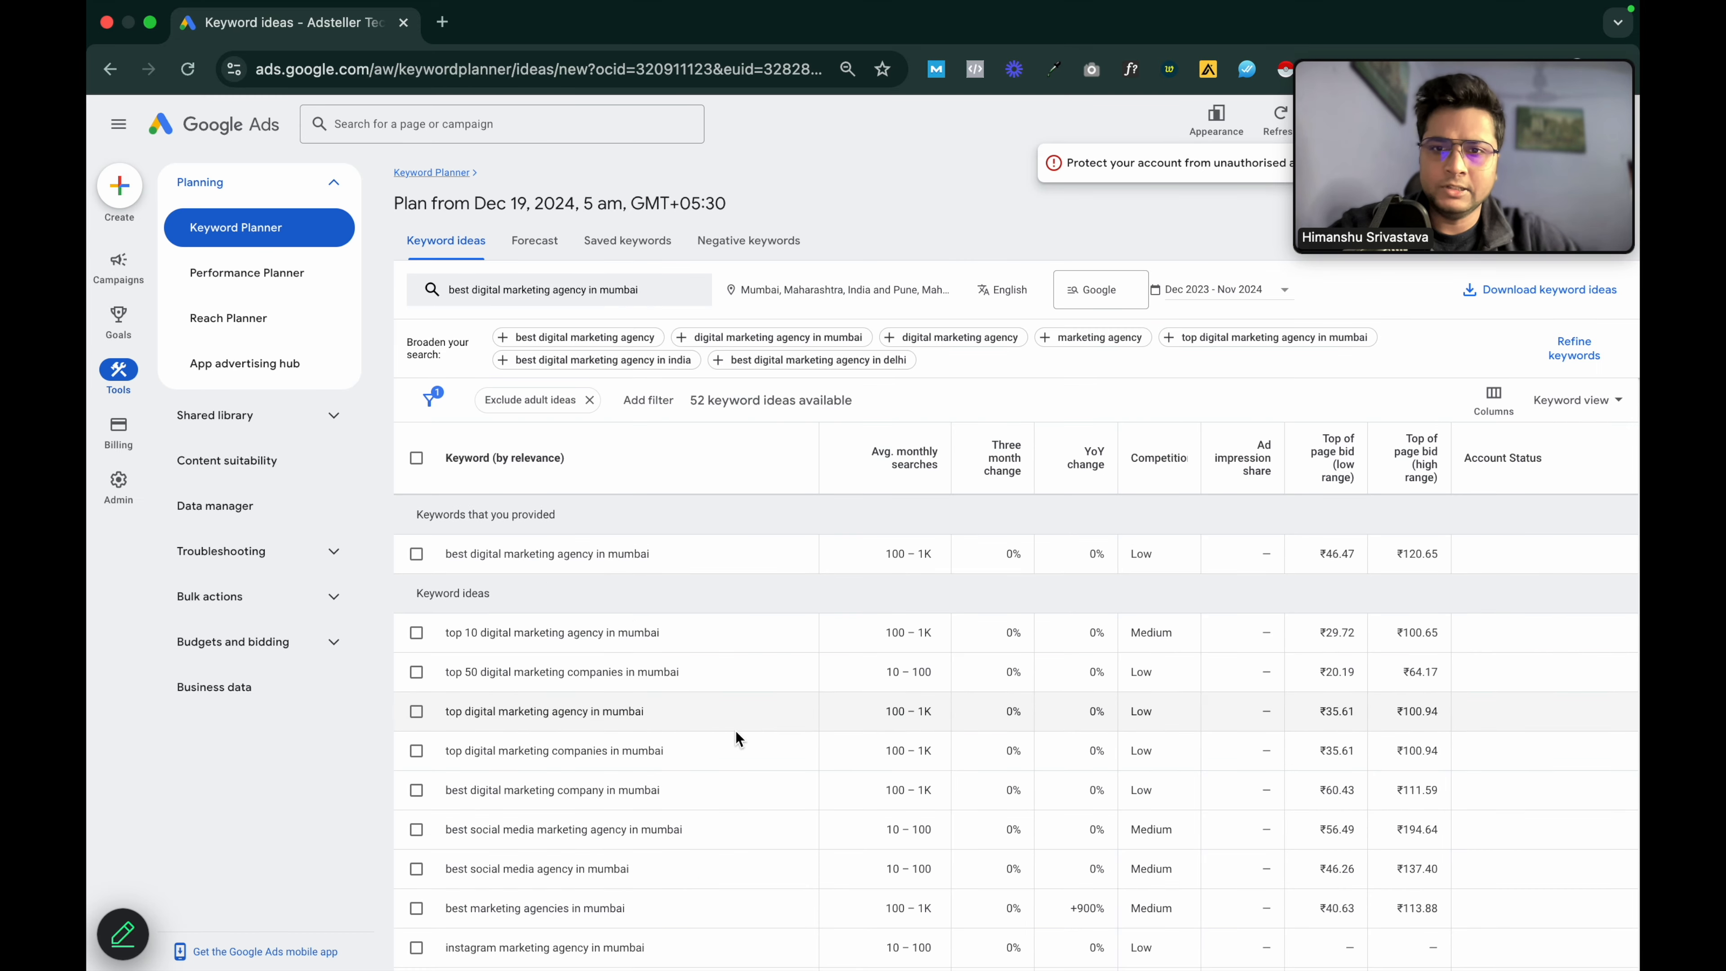
scroll(734, 730, down, 15)
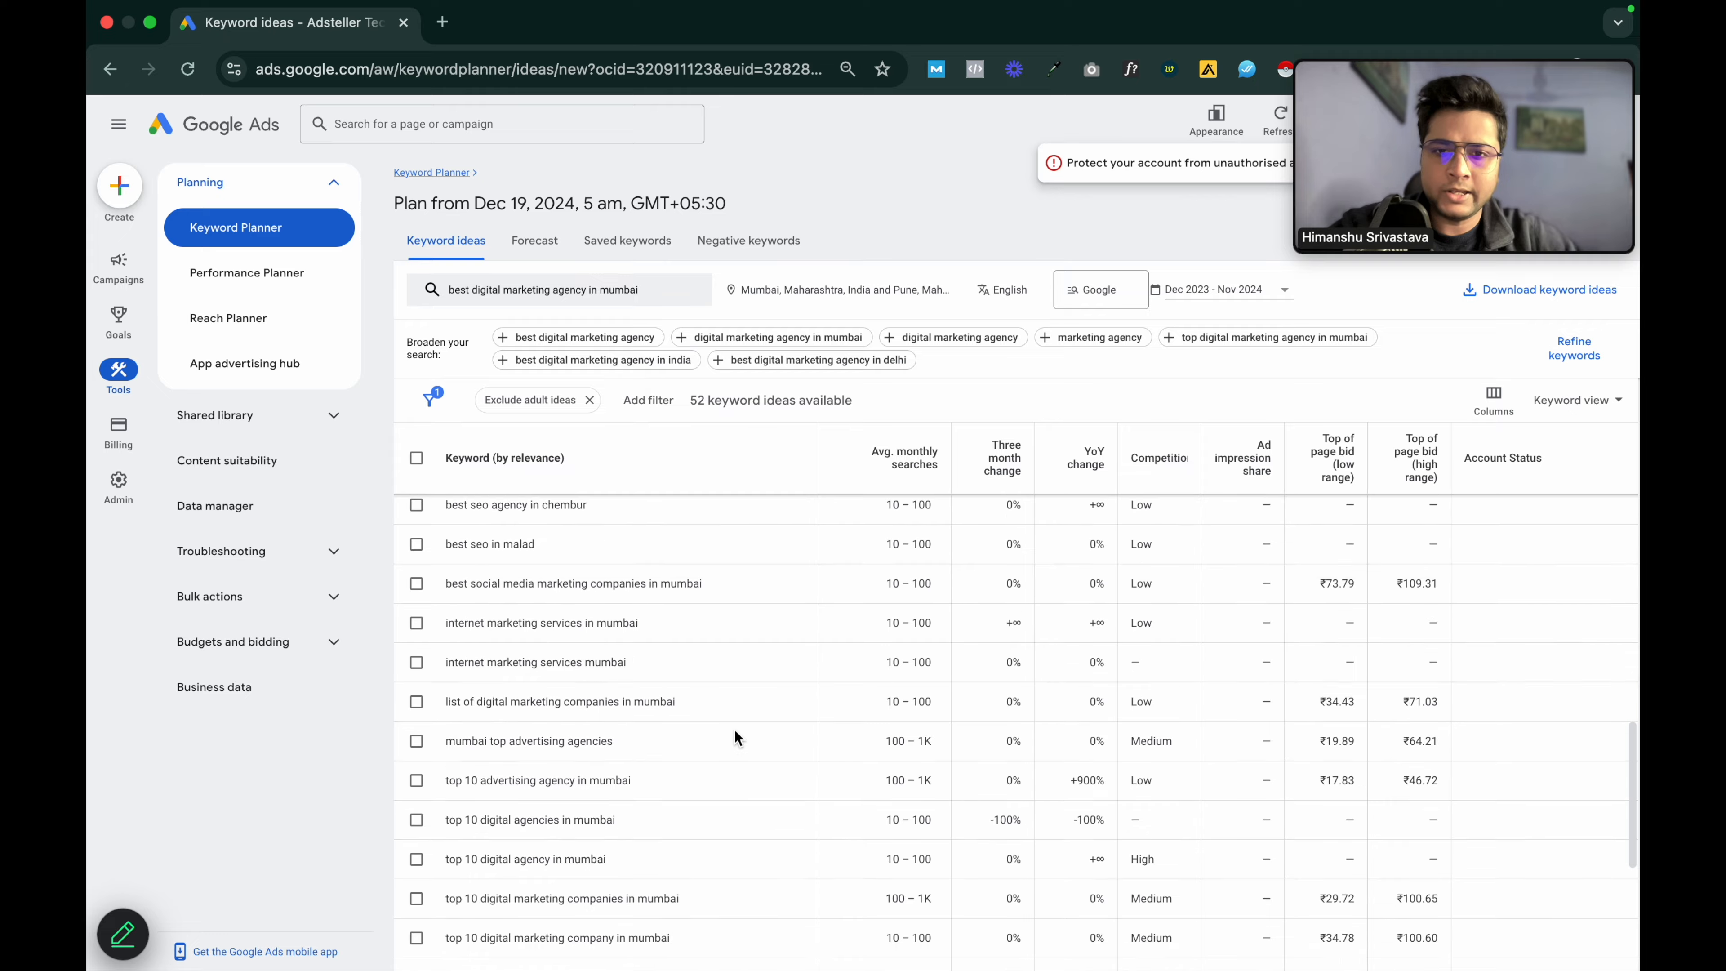
scroll(734, 730, down, 5)
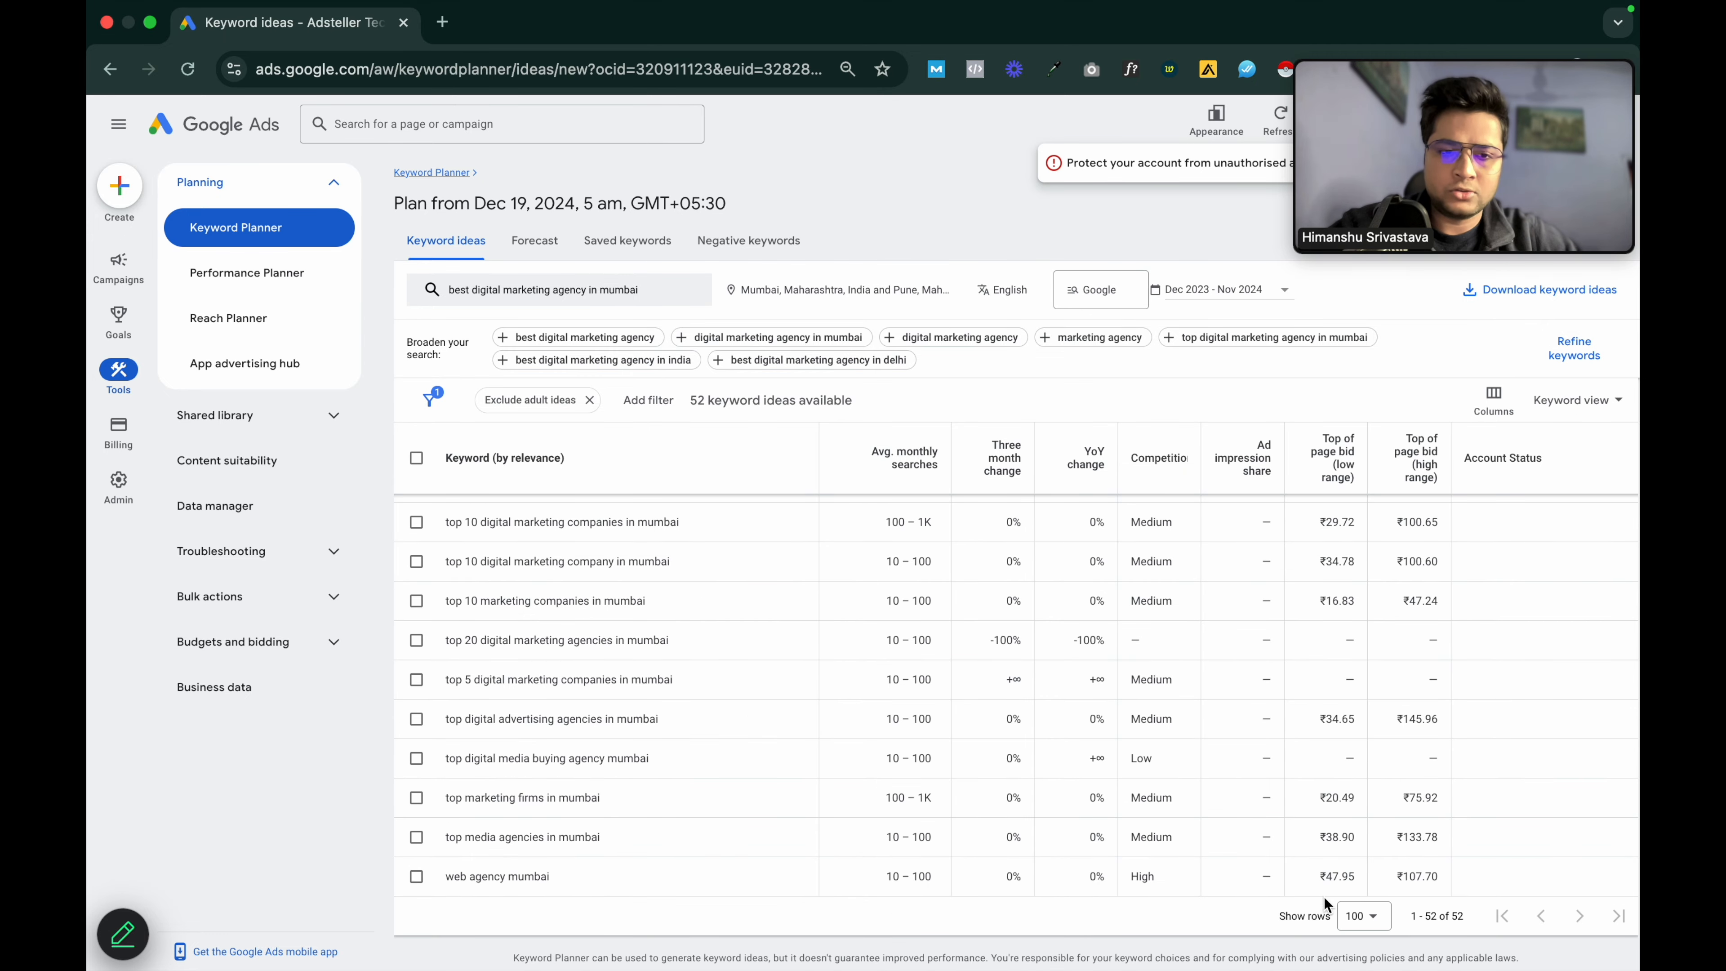
click(1362, 911)
click(1369, 899)
scroll(891, 692, up, 5)
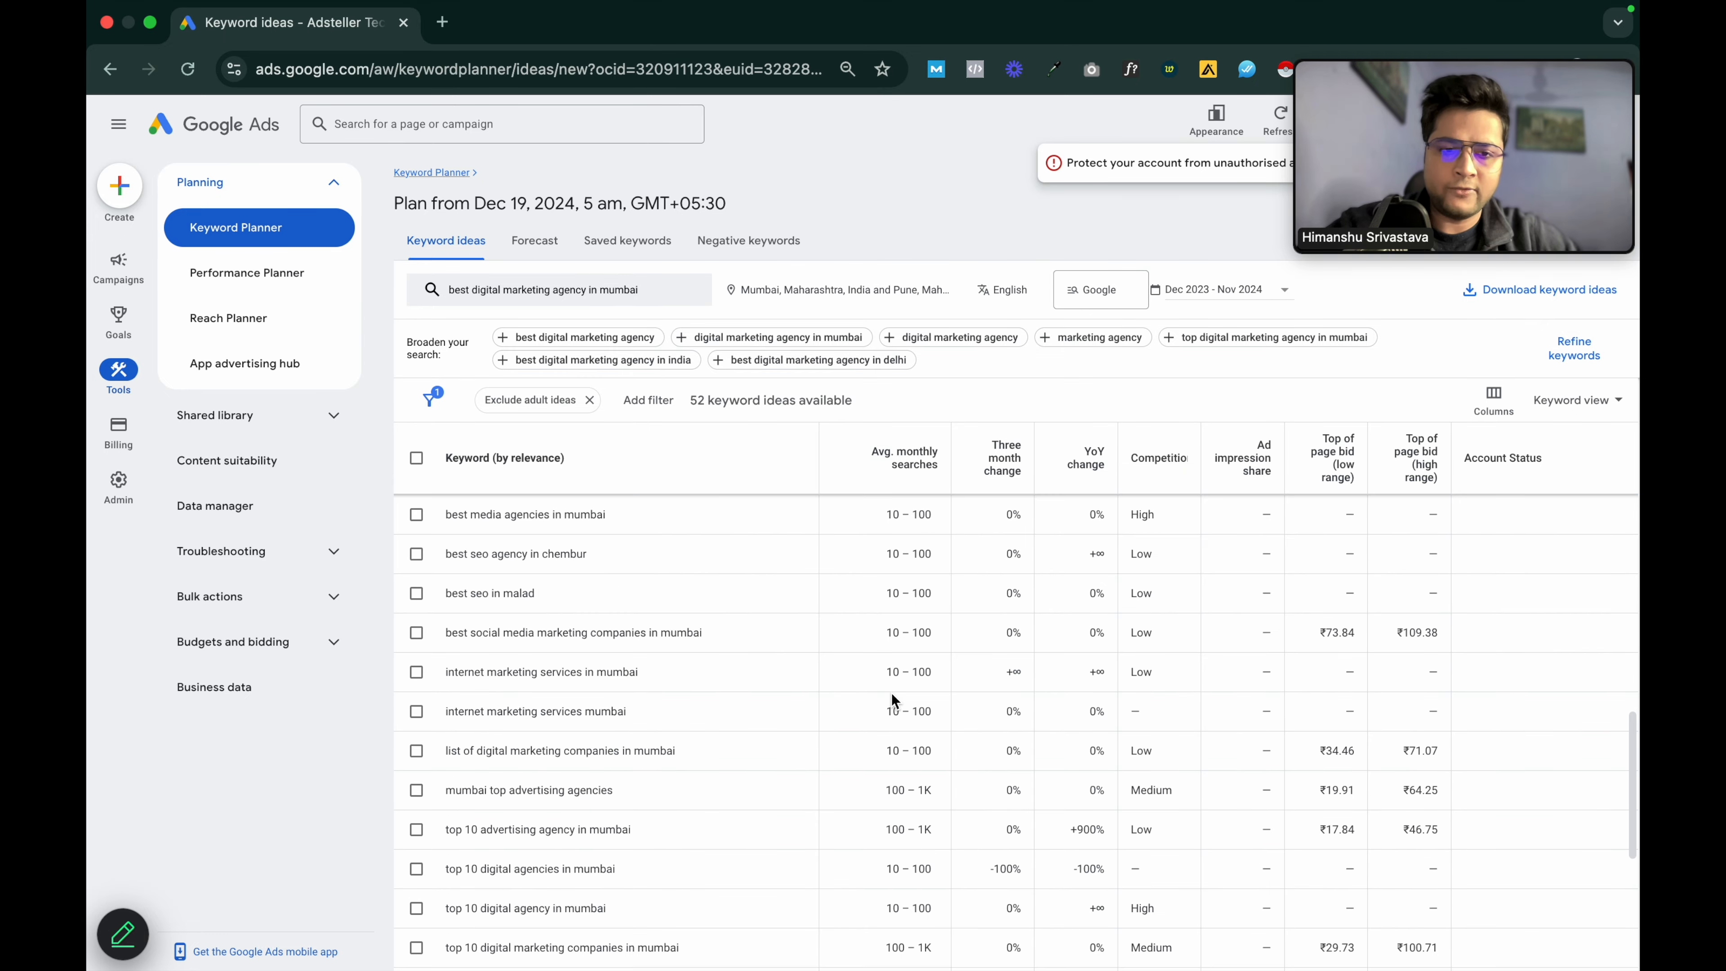
scroll(794, 744, up, 10)
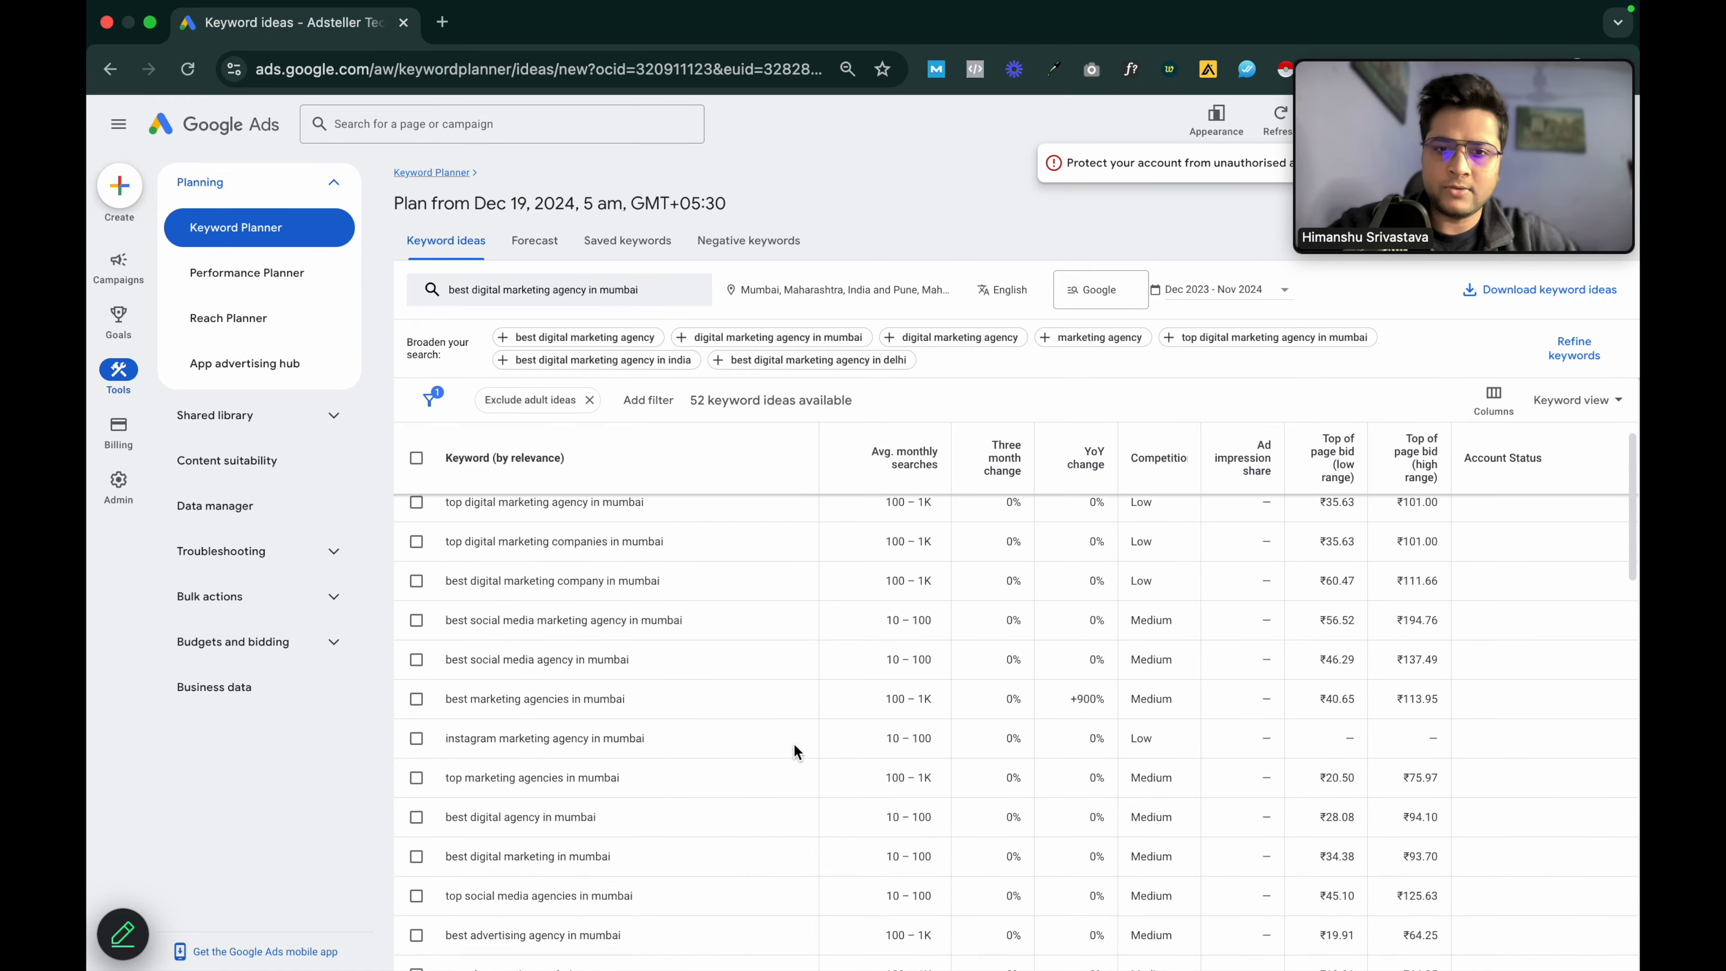
scroll(802, 627, up, 5)
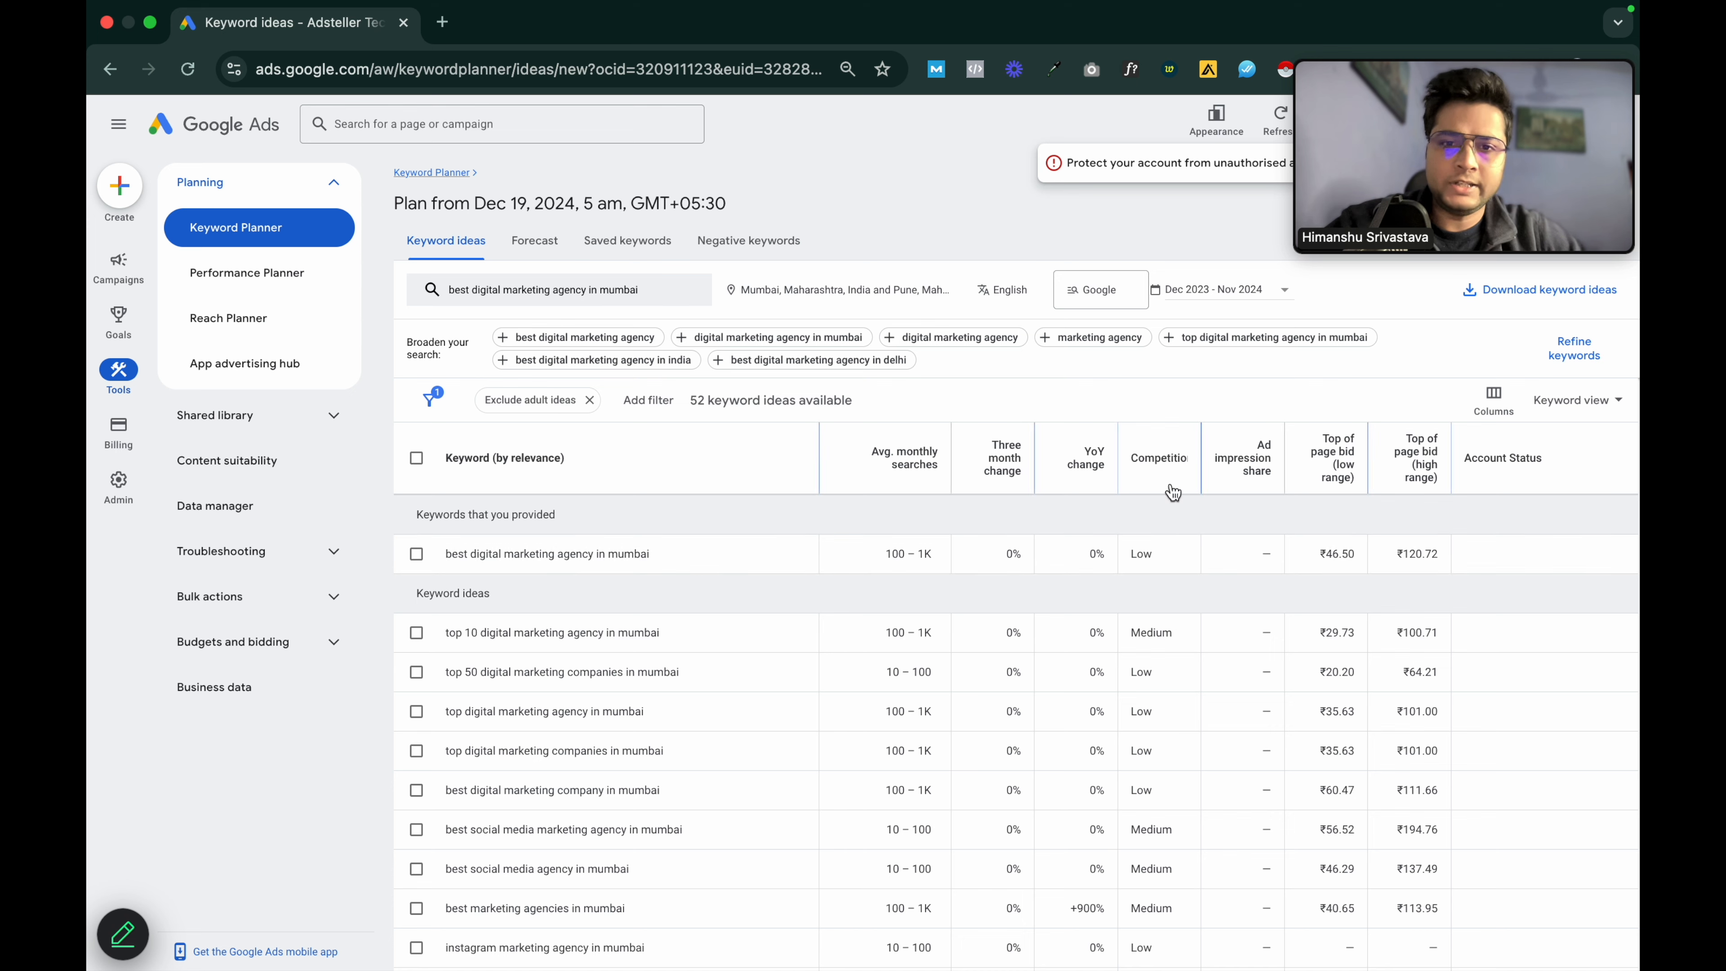
- Download the keyword ideas to Google Sheets in My drive under the suggested file name, and open the sheet
click(1502, 290)
click(1510, 349)
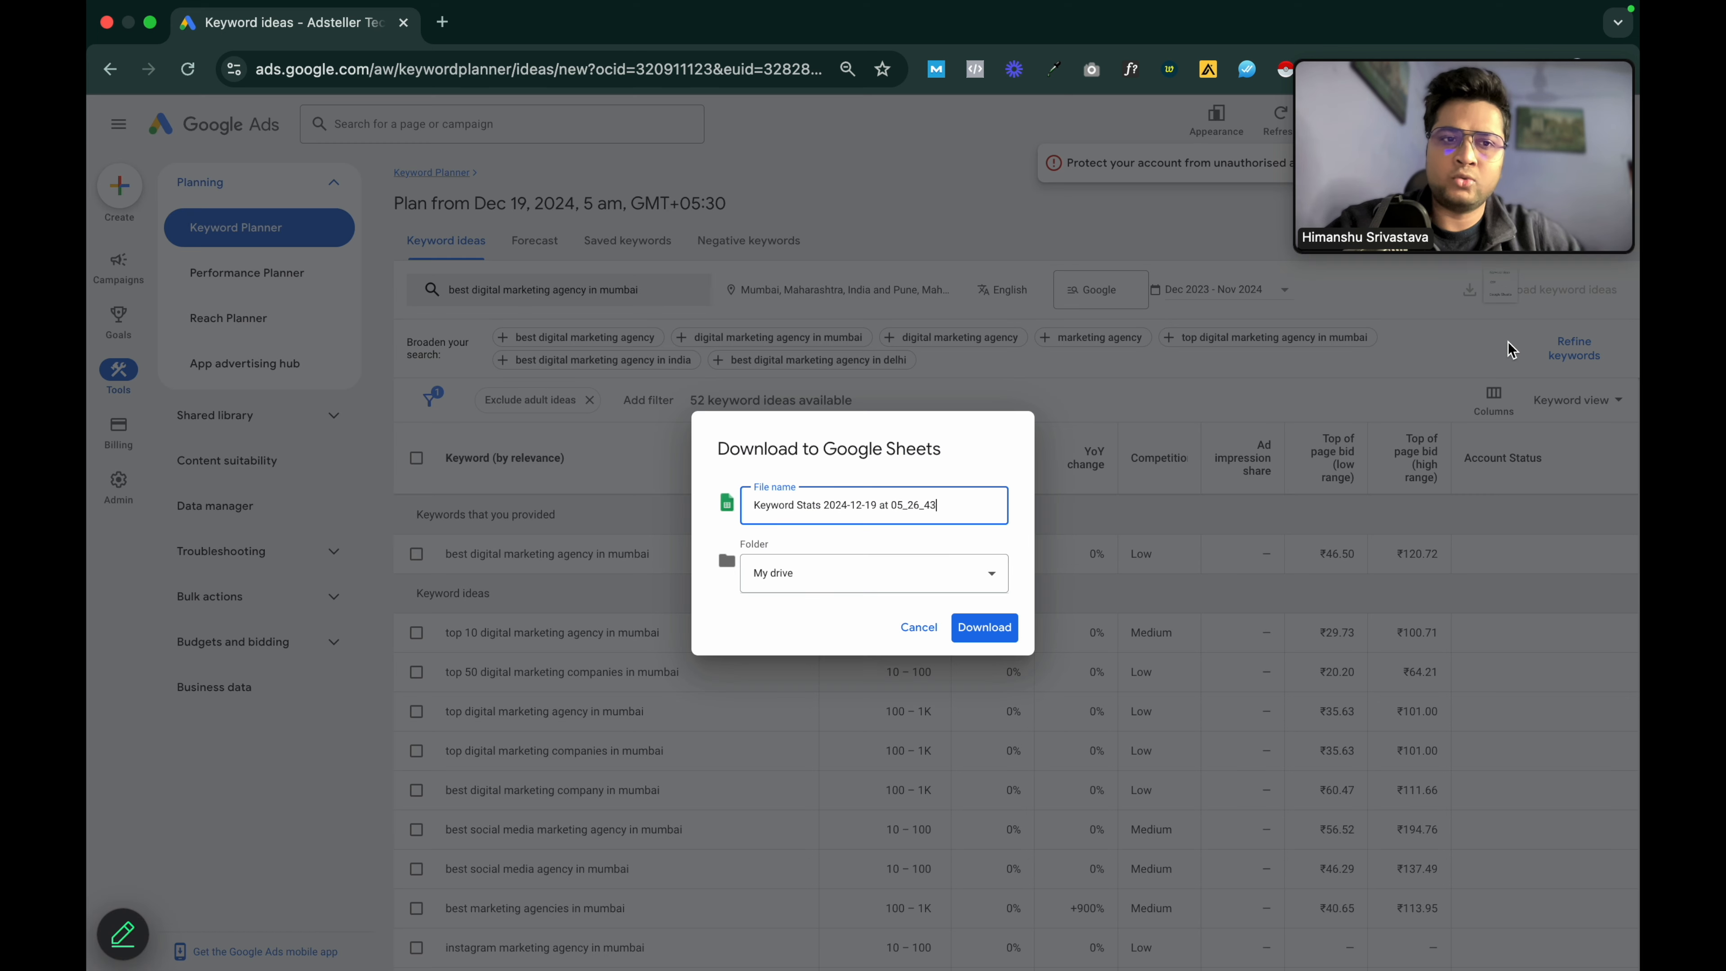
click(993, 628)
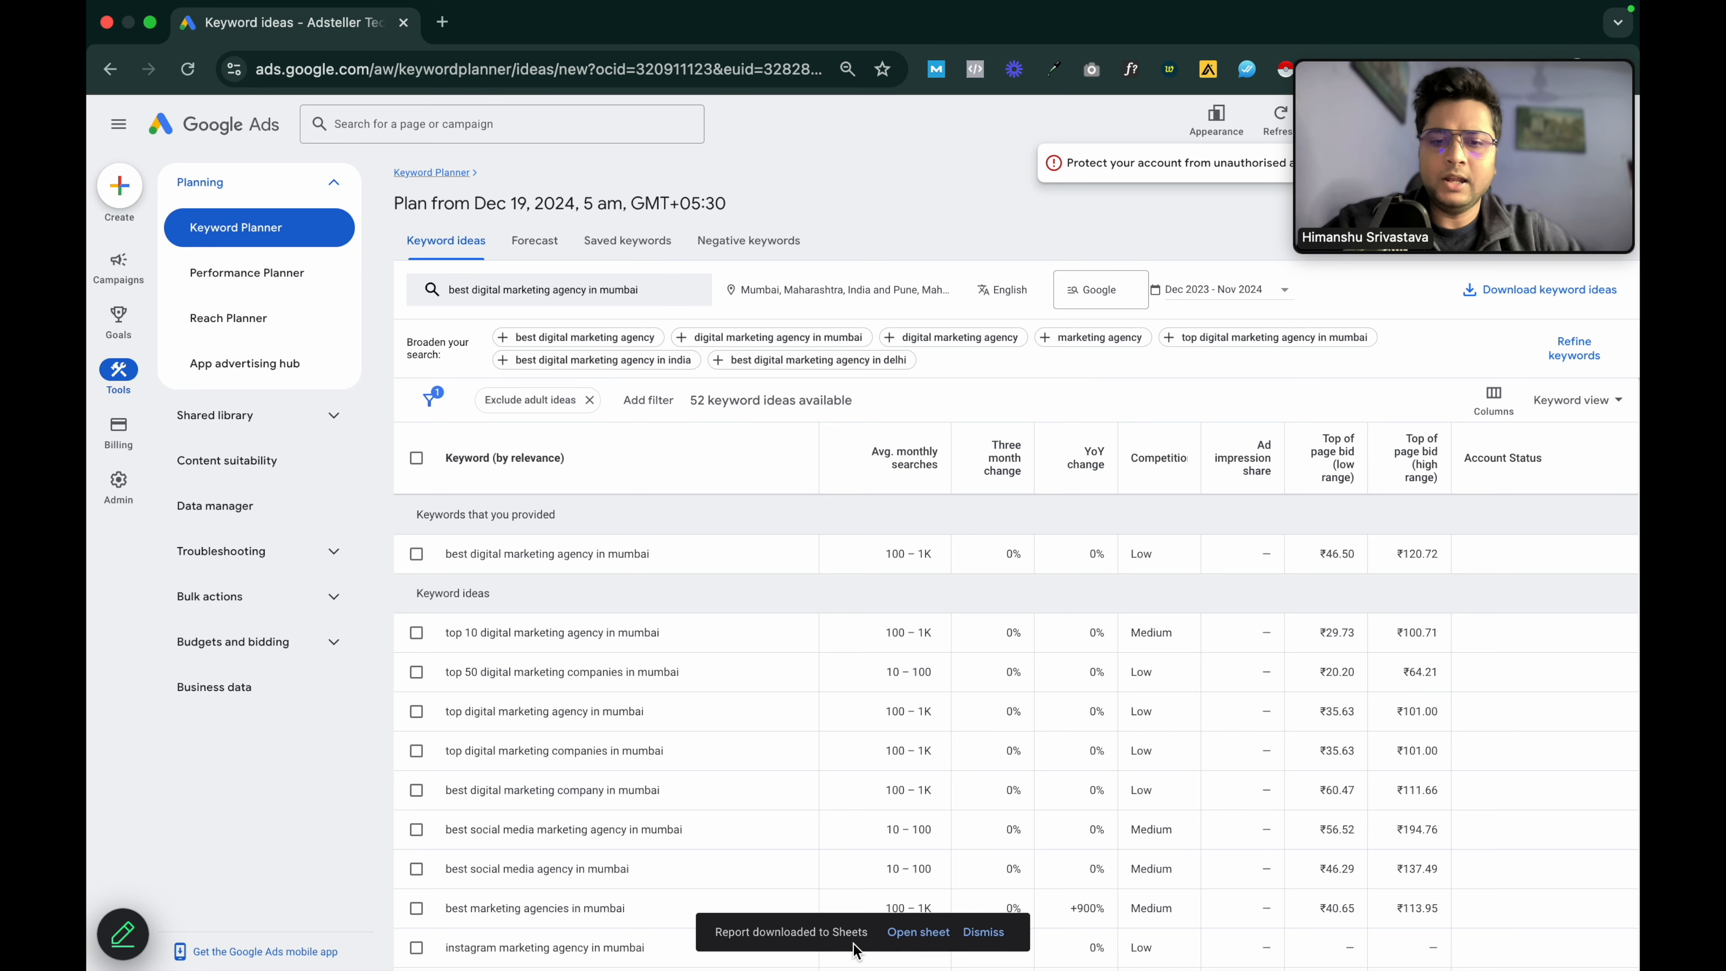
click(914, 940)
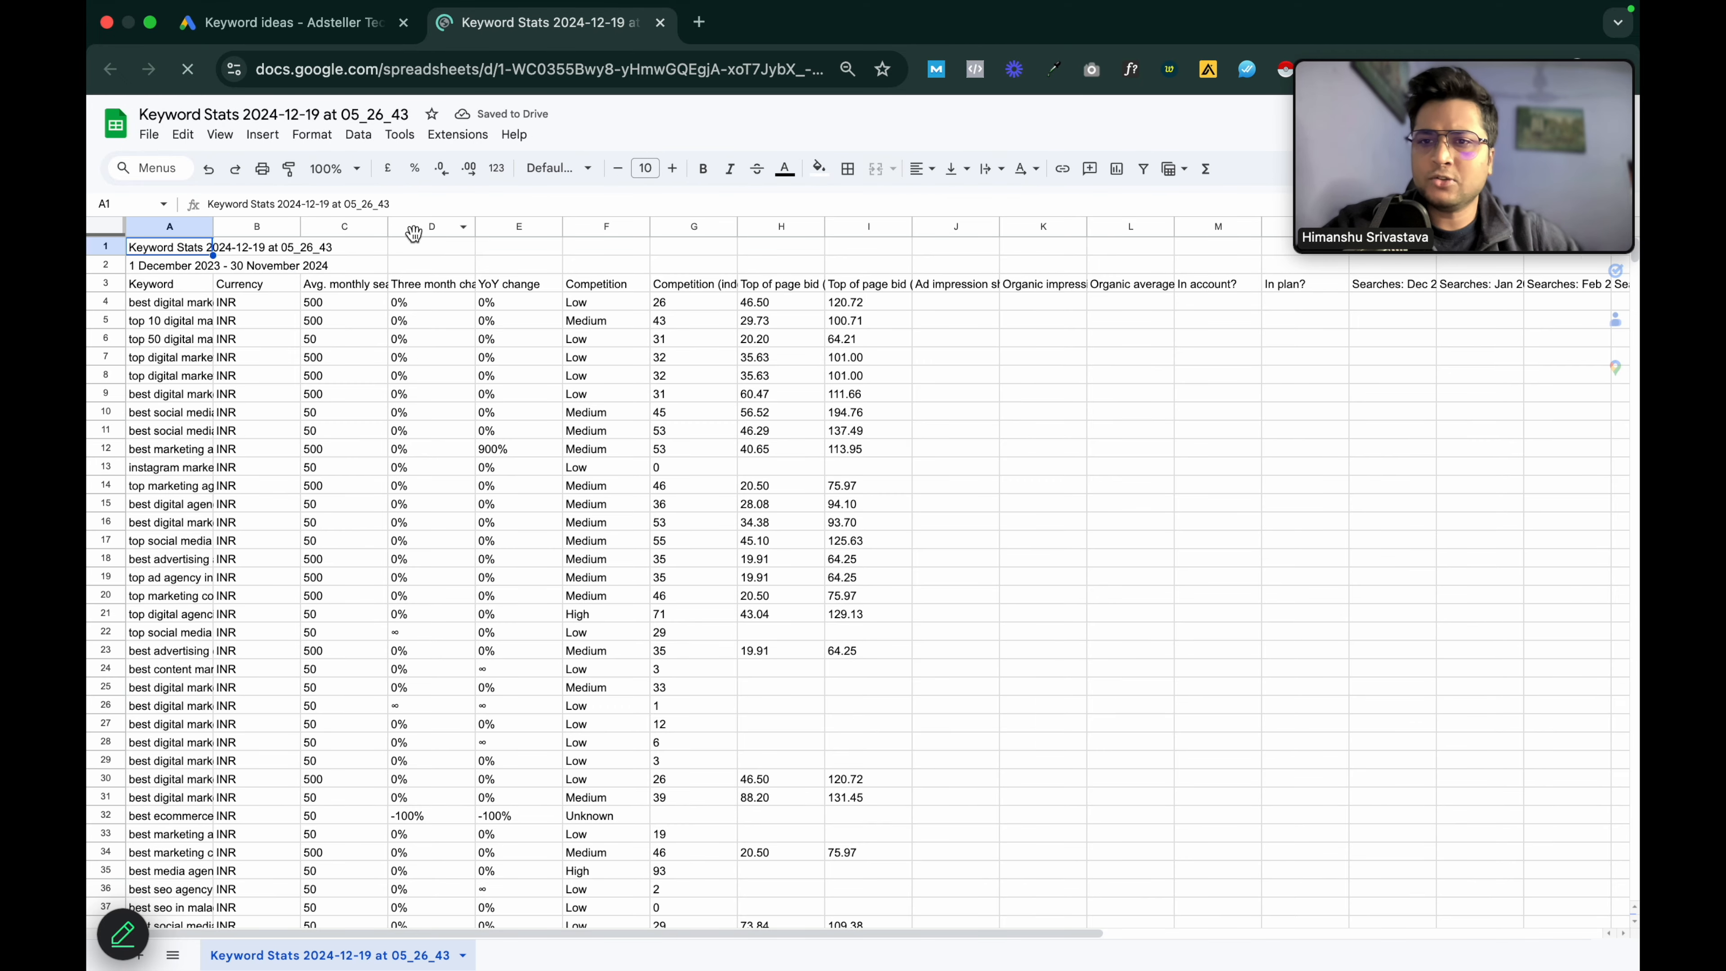
- Hide columns D to Q and clear the monthly "Searches" headers in R3:Z3
click(426, 228)
drag(426, 228, 1562, 227)
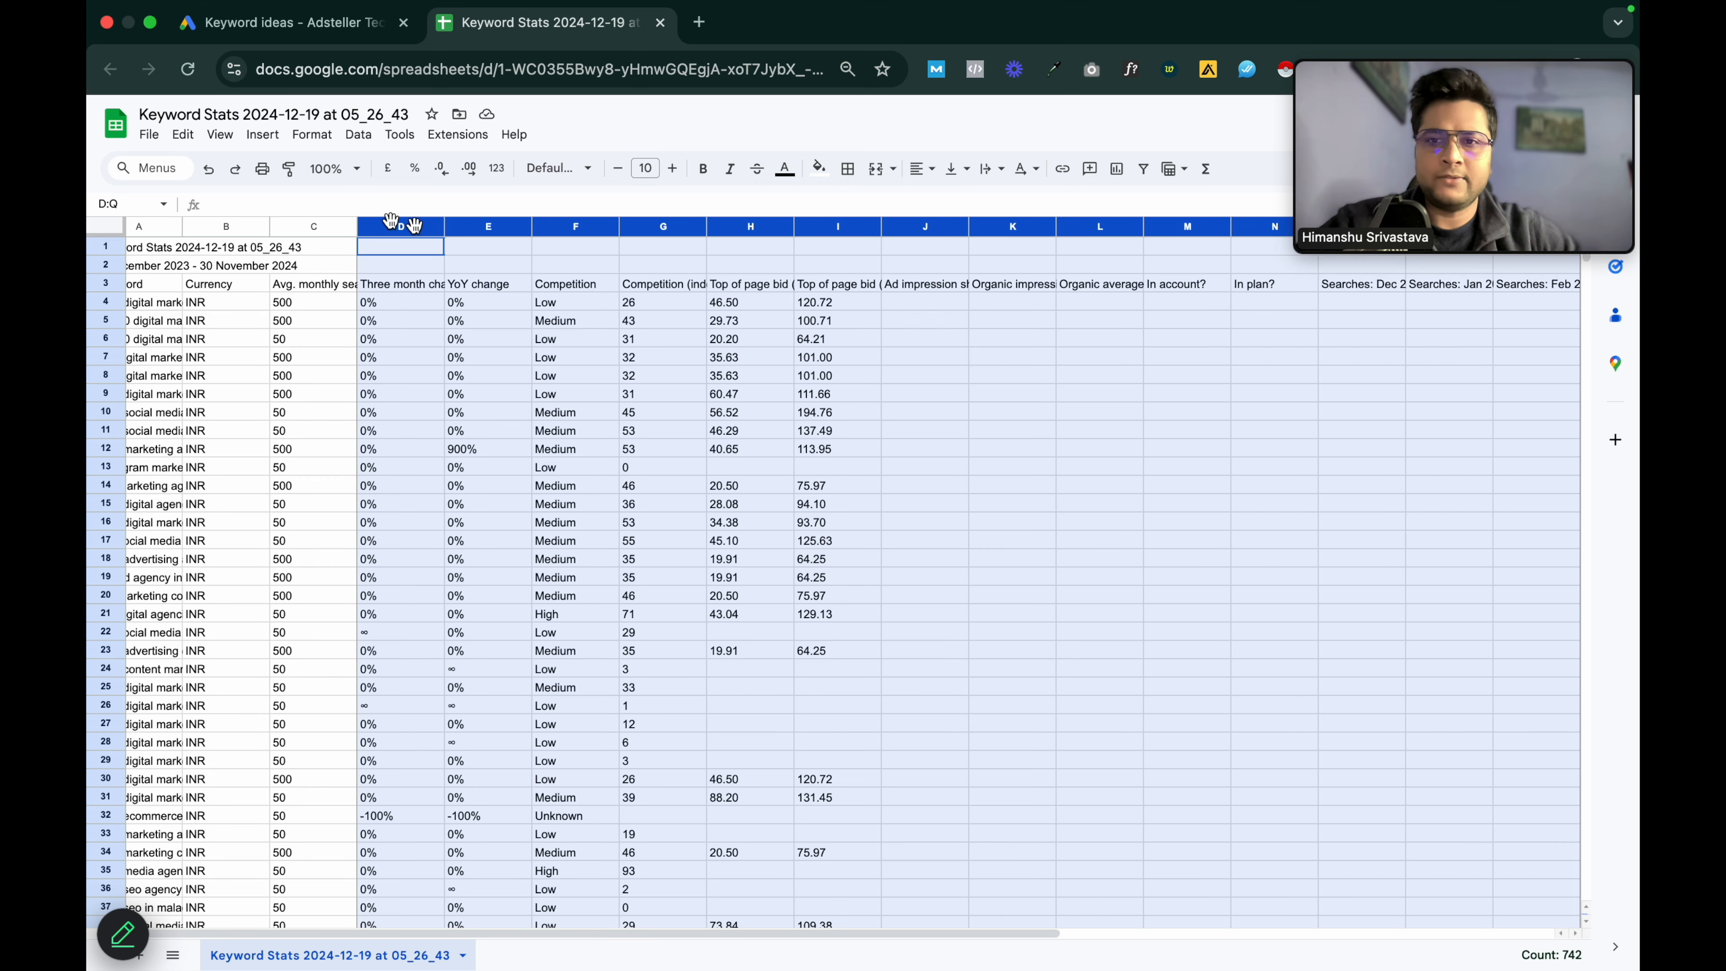
right_click(479, 313)
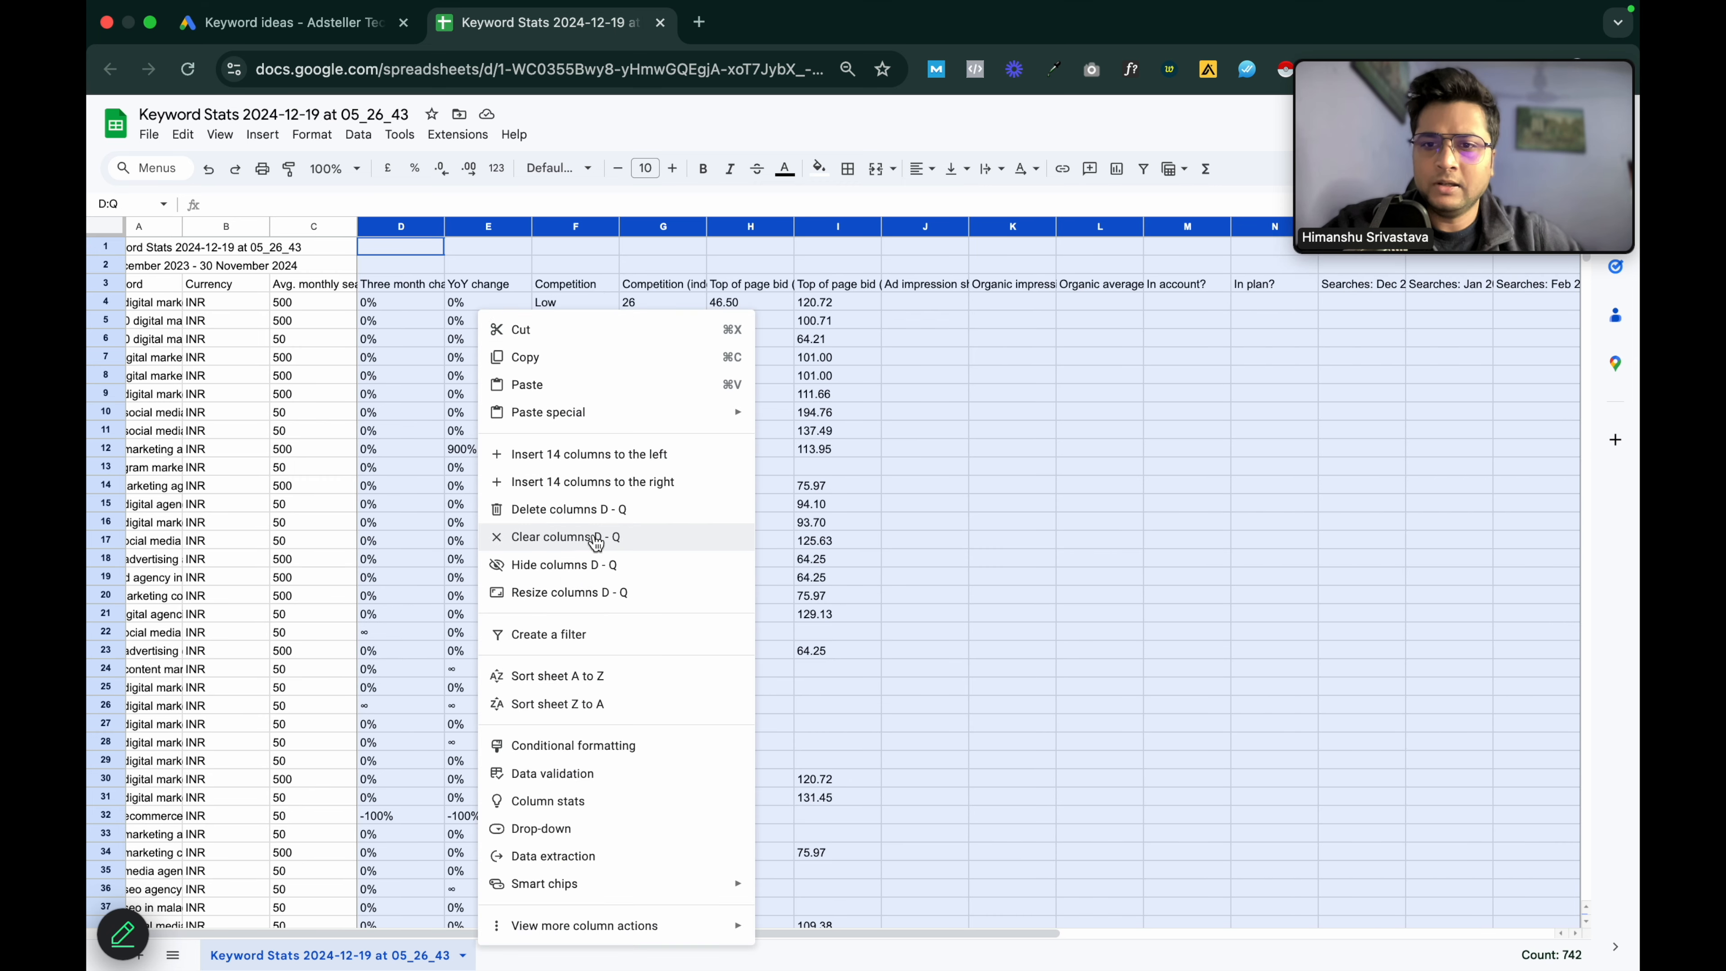
click(591, 564)
click(625, 526)
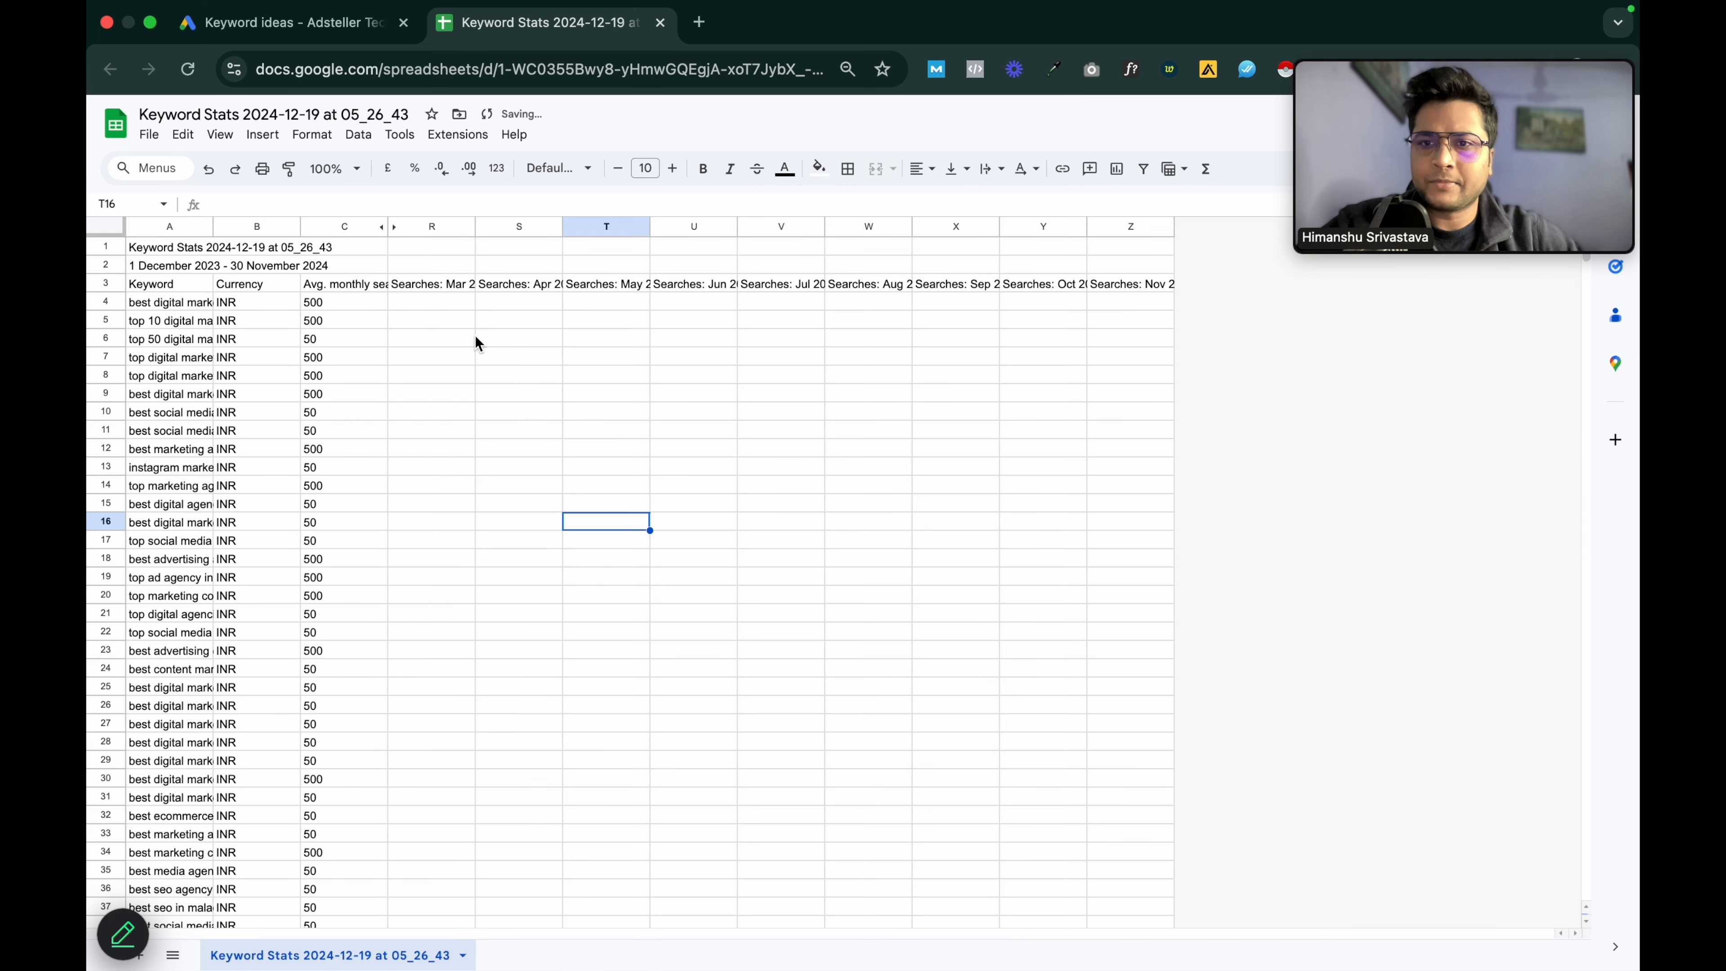
drag(449, 285, 1102, 289)
key(Delete)
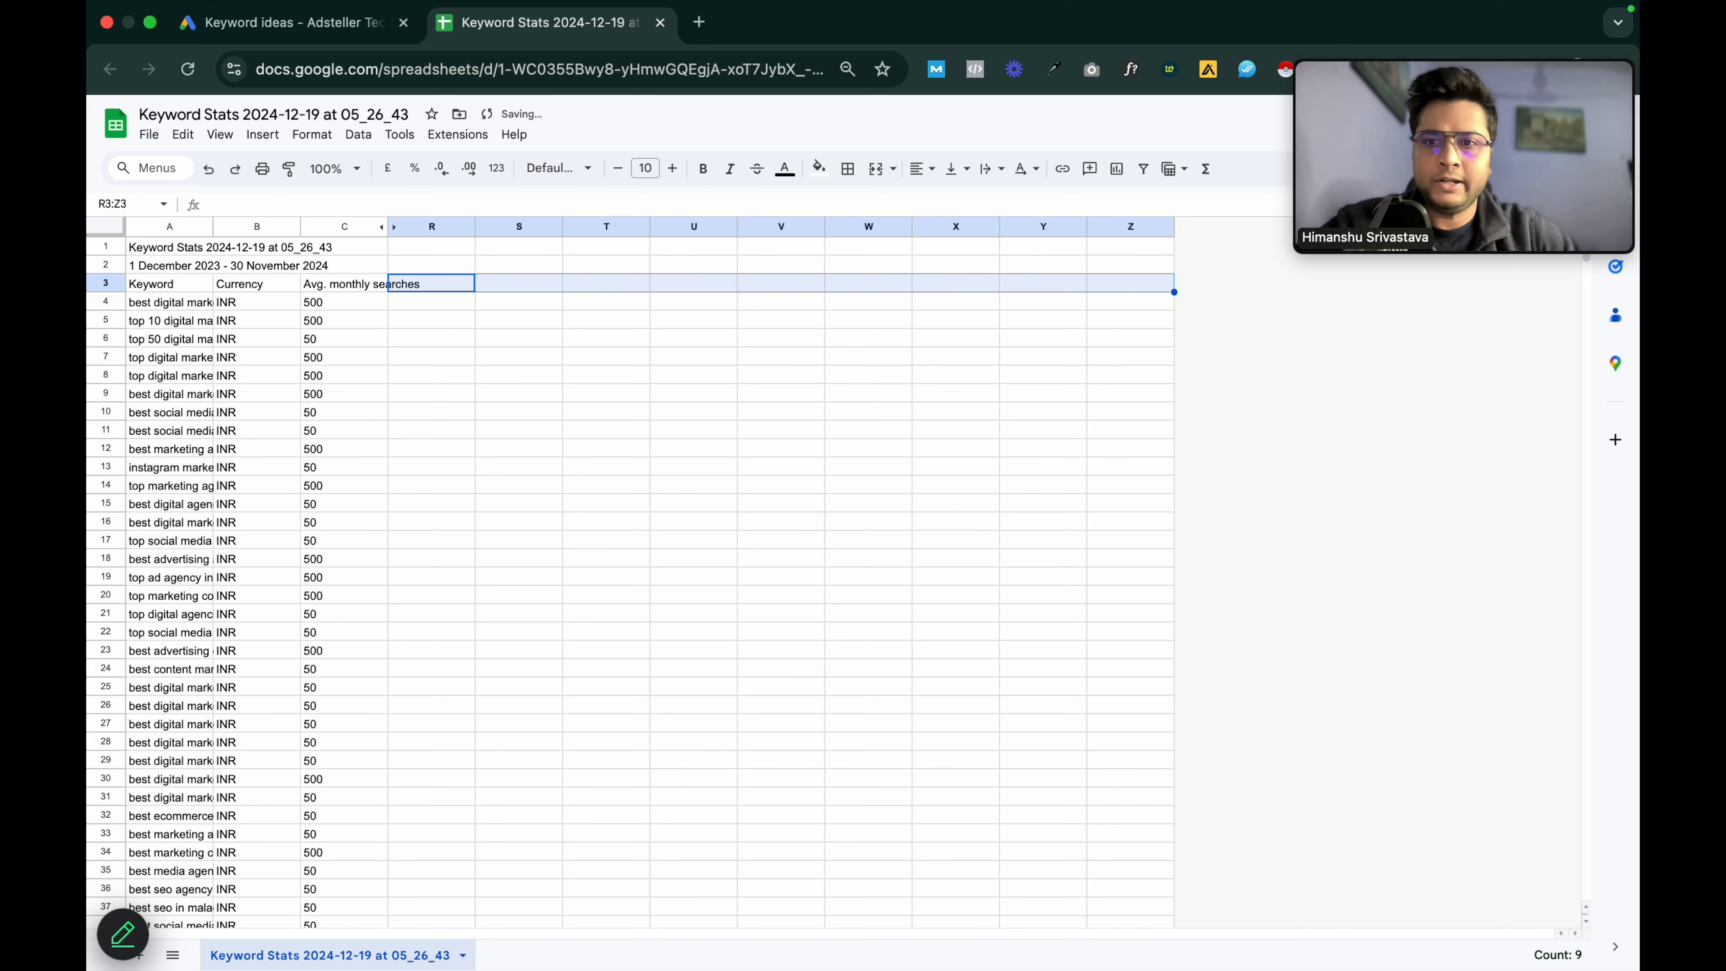
- Delete the Currency column and widen columns A and B until the keywords and search header are fully readable
click(248, 231)
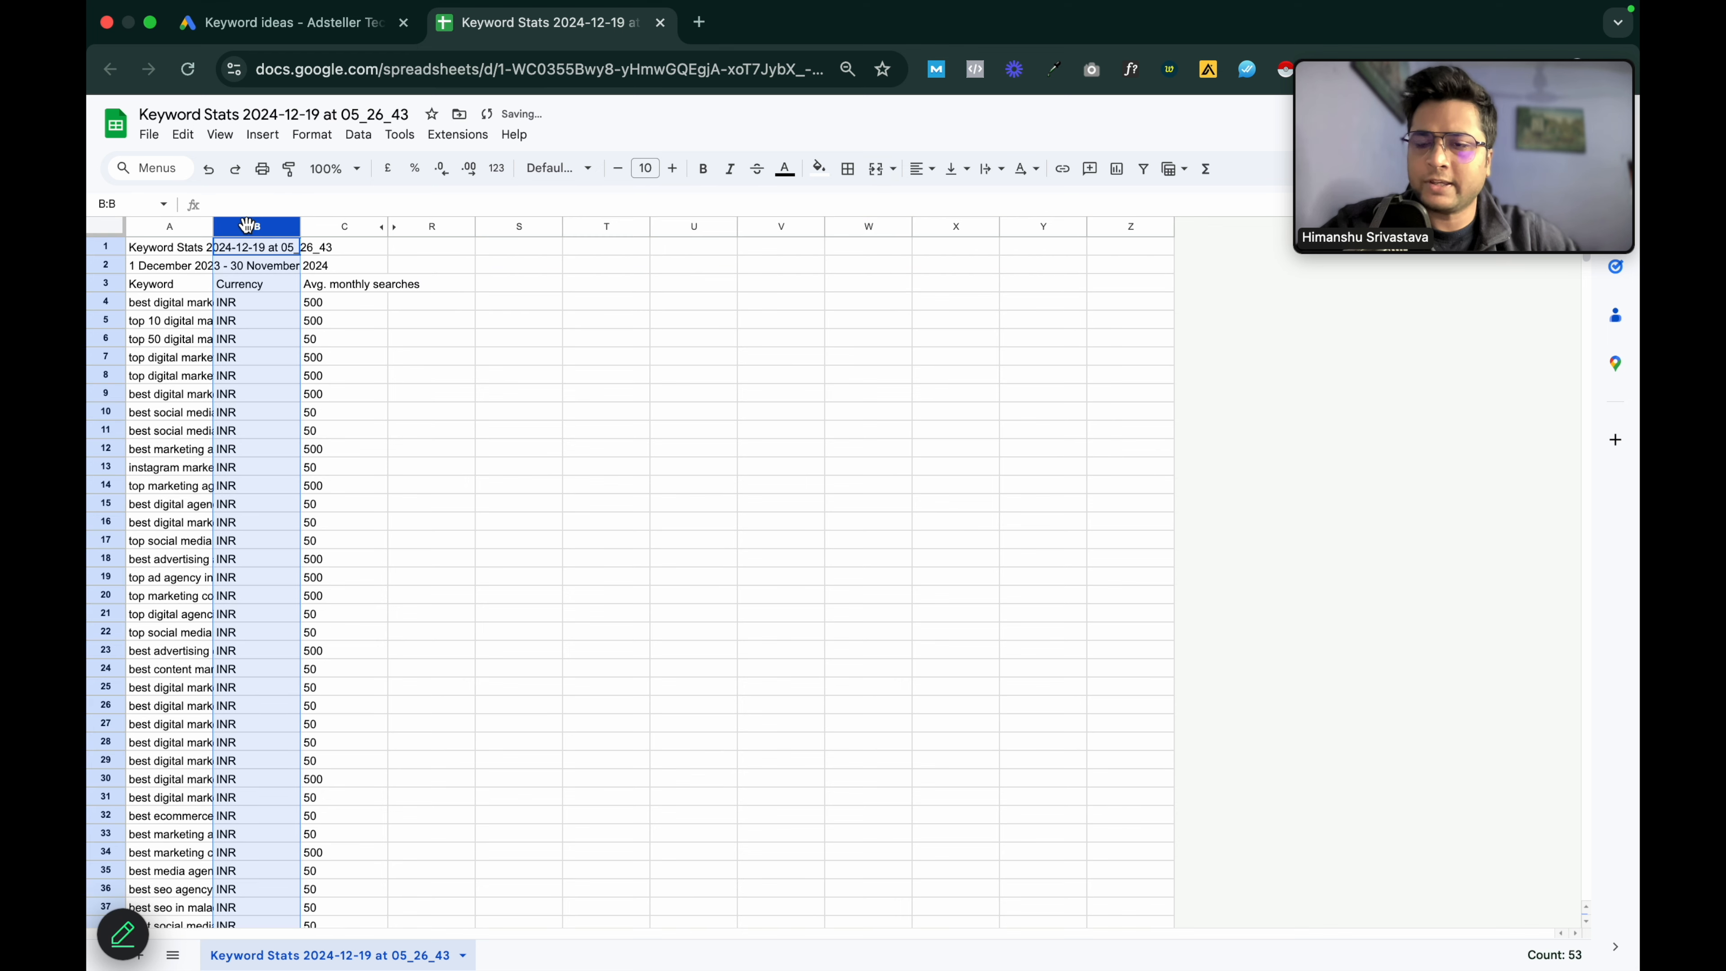
right_click(248, 231)
click(335, 425)
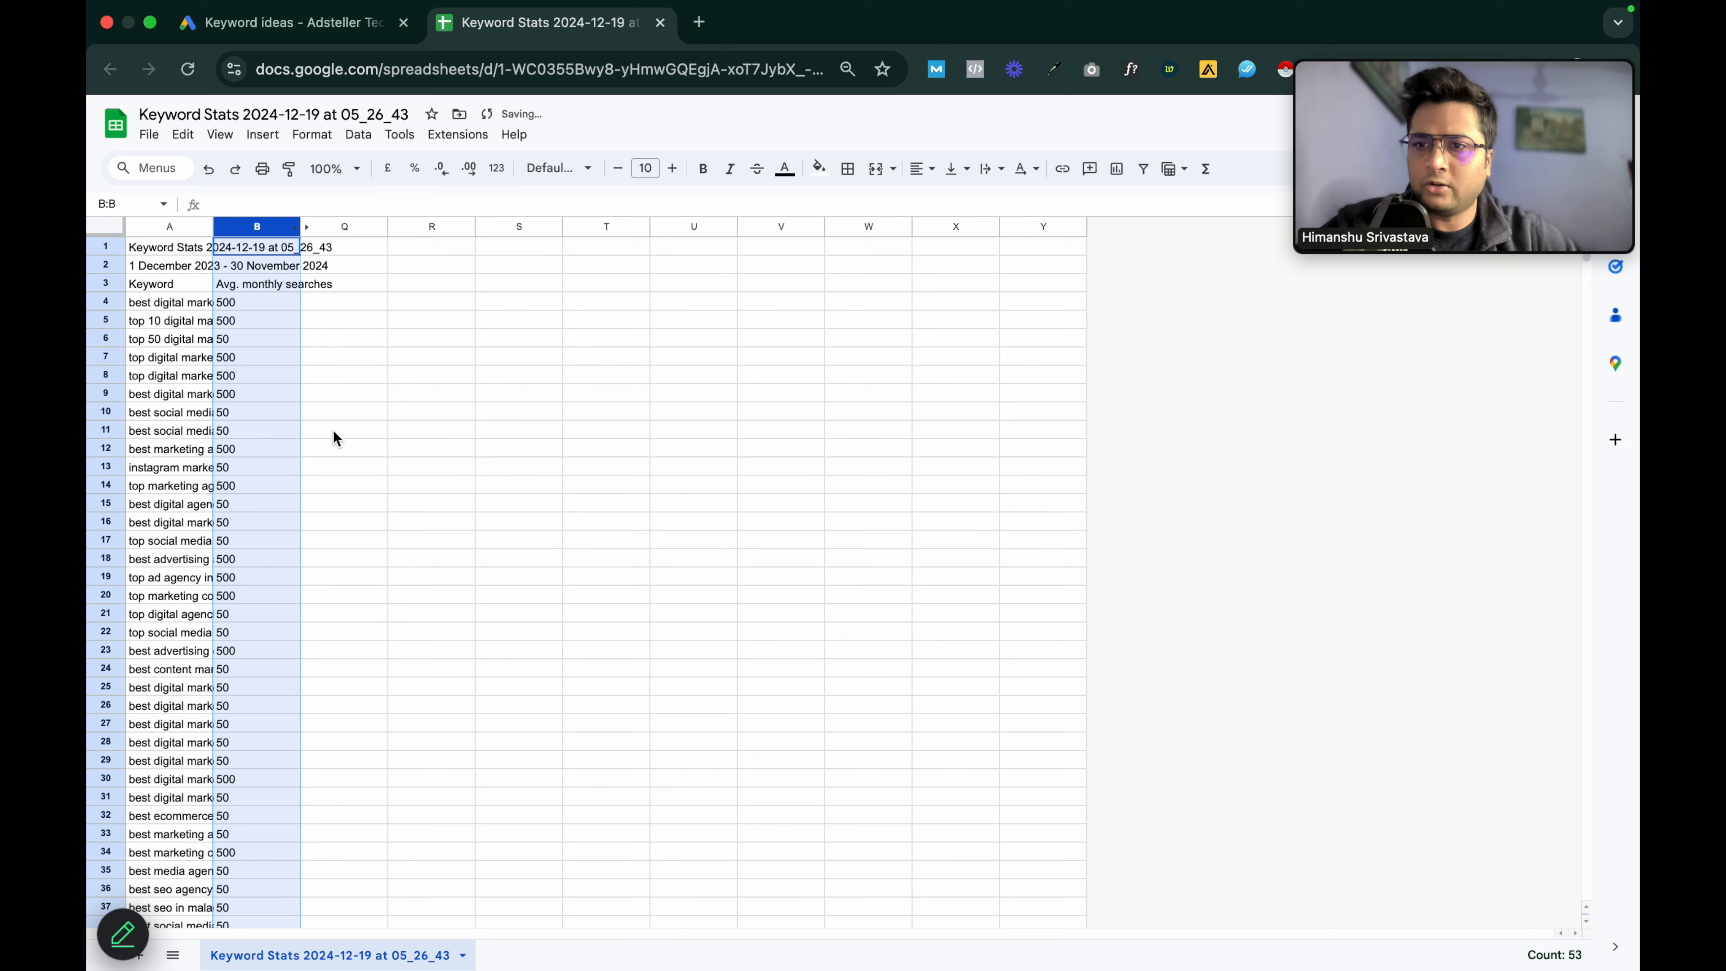
click(362, 372)
drag(214, 224, 587, 224)
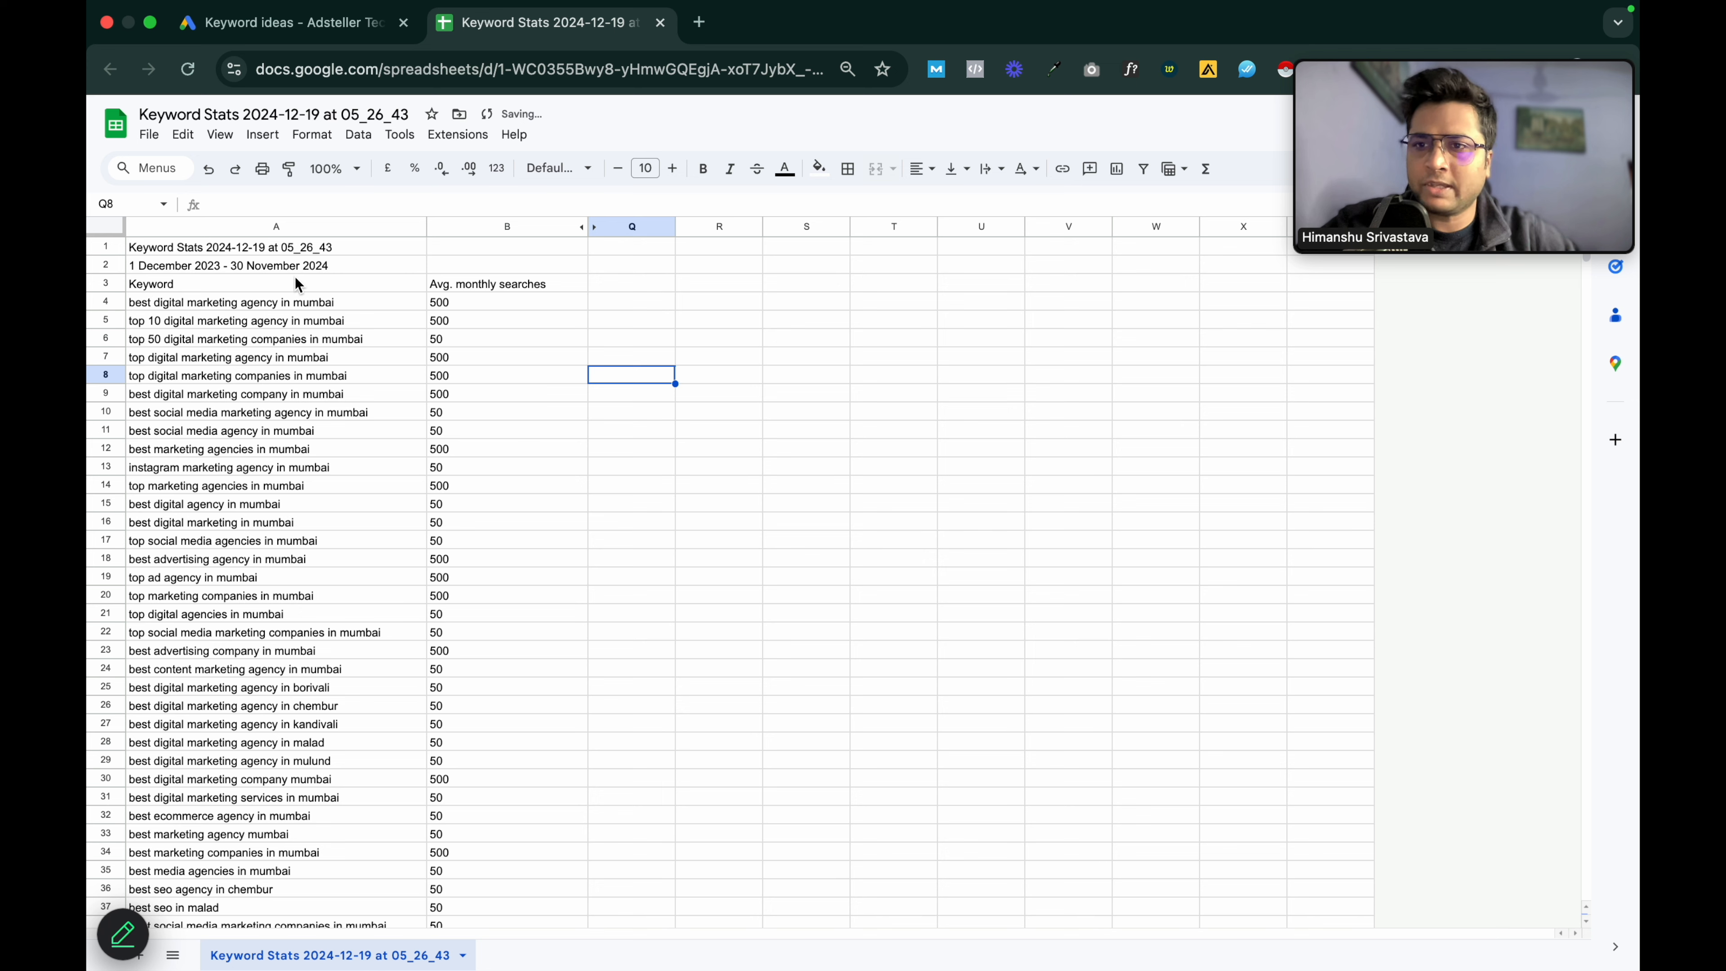
drag(283, 256, 348, 271)
right_click(348, 271)
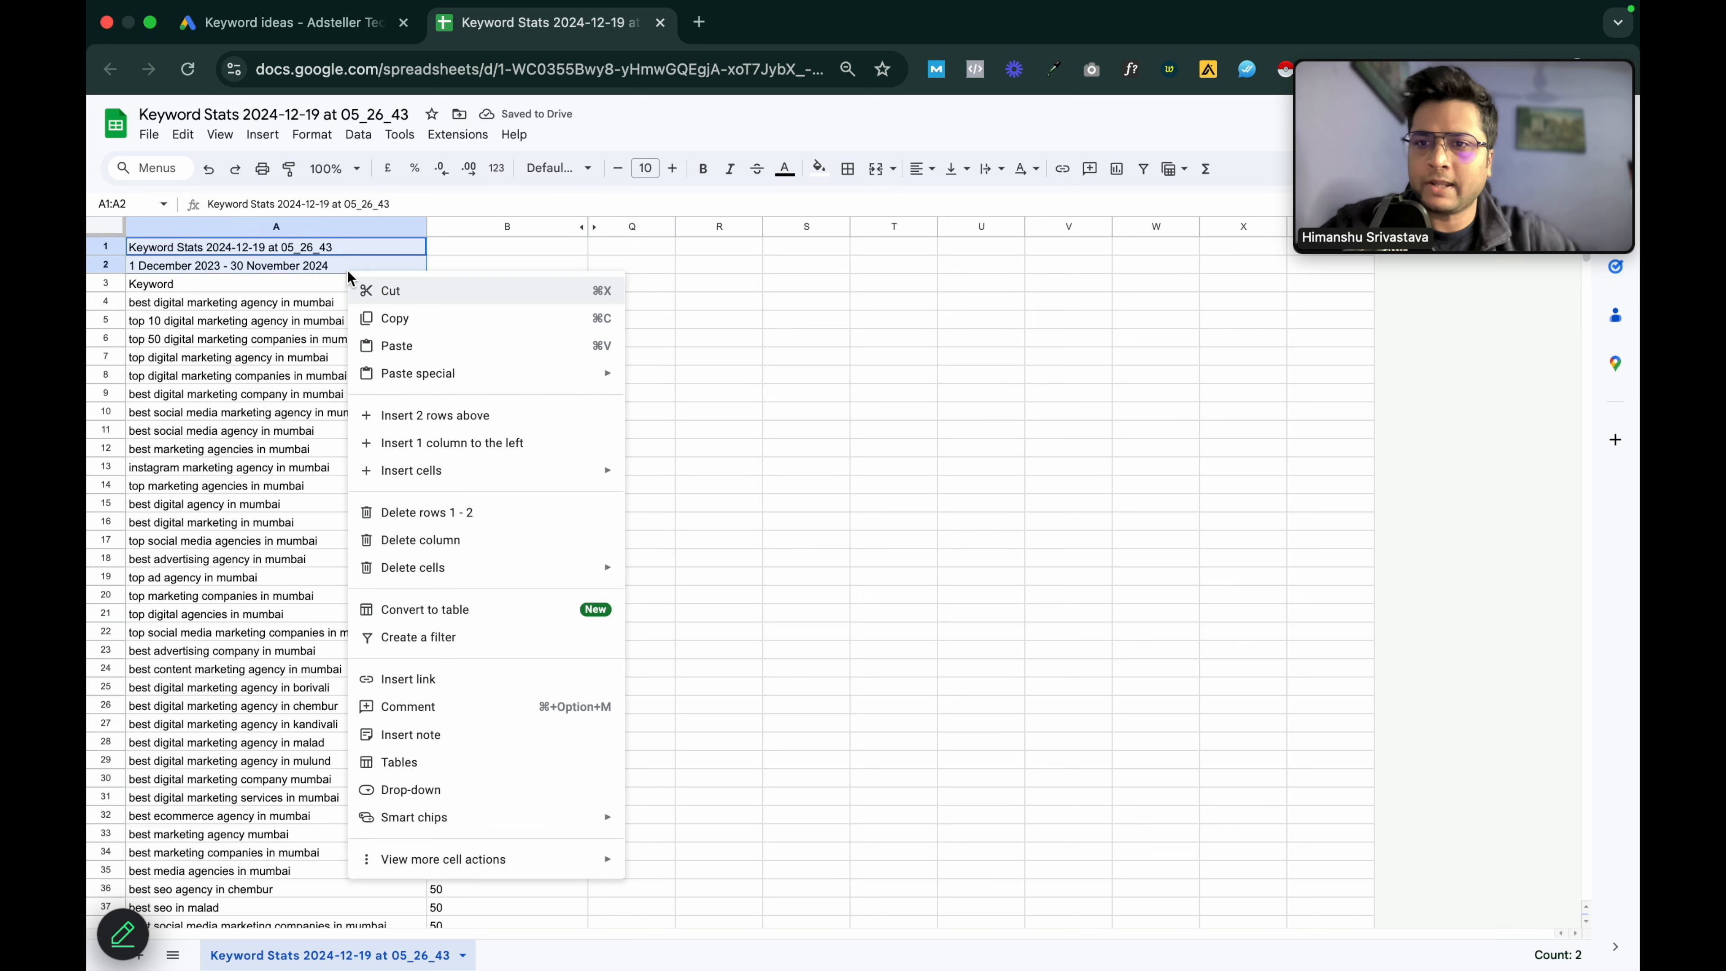
click(498, 542)
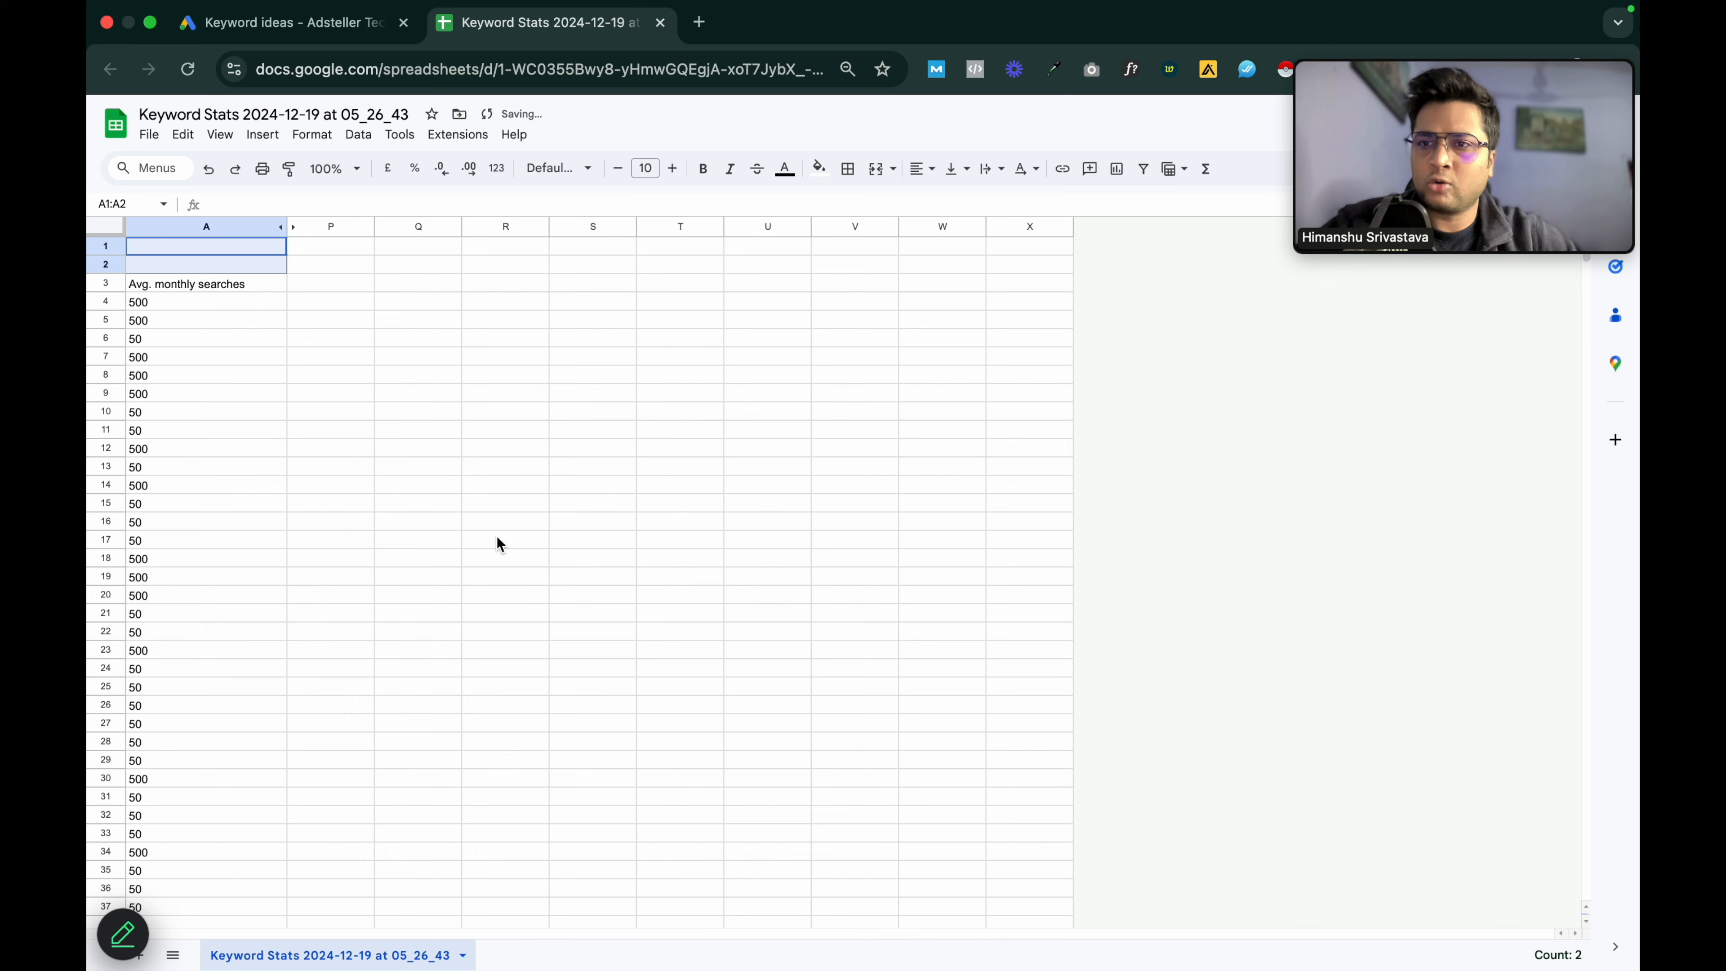
click(208, 168)
- Delete rows 1 and 2 and make the Keyword and Avg. monthly searches header cells bold
right_click(286, 256)
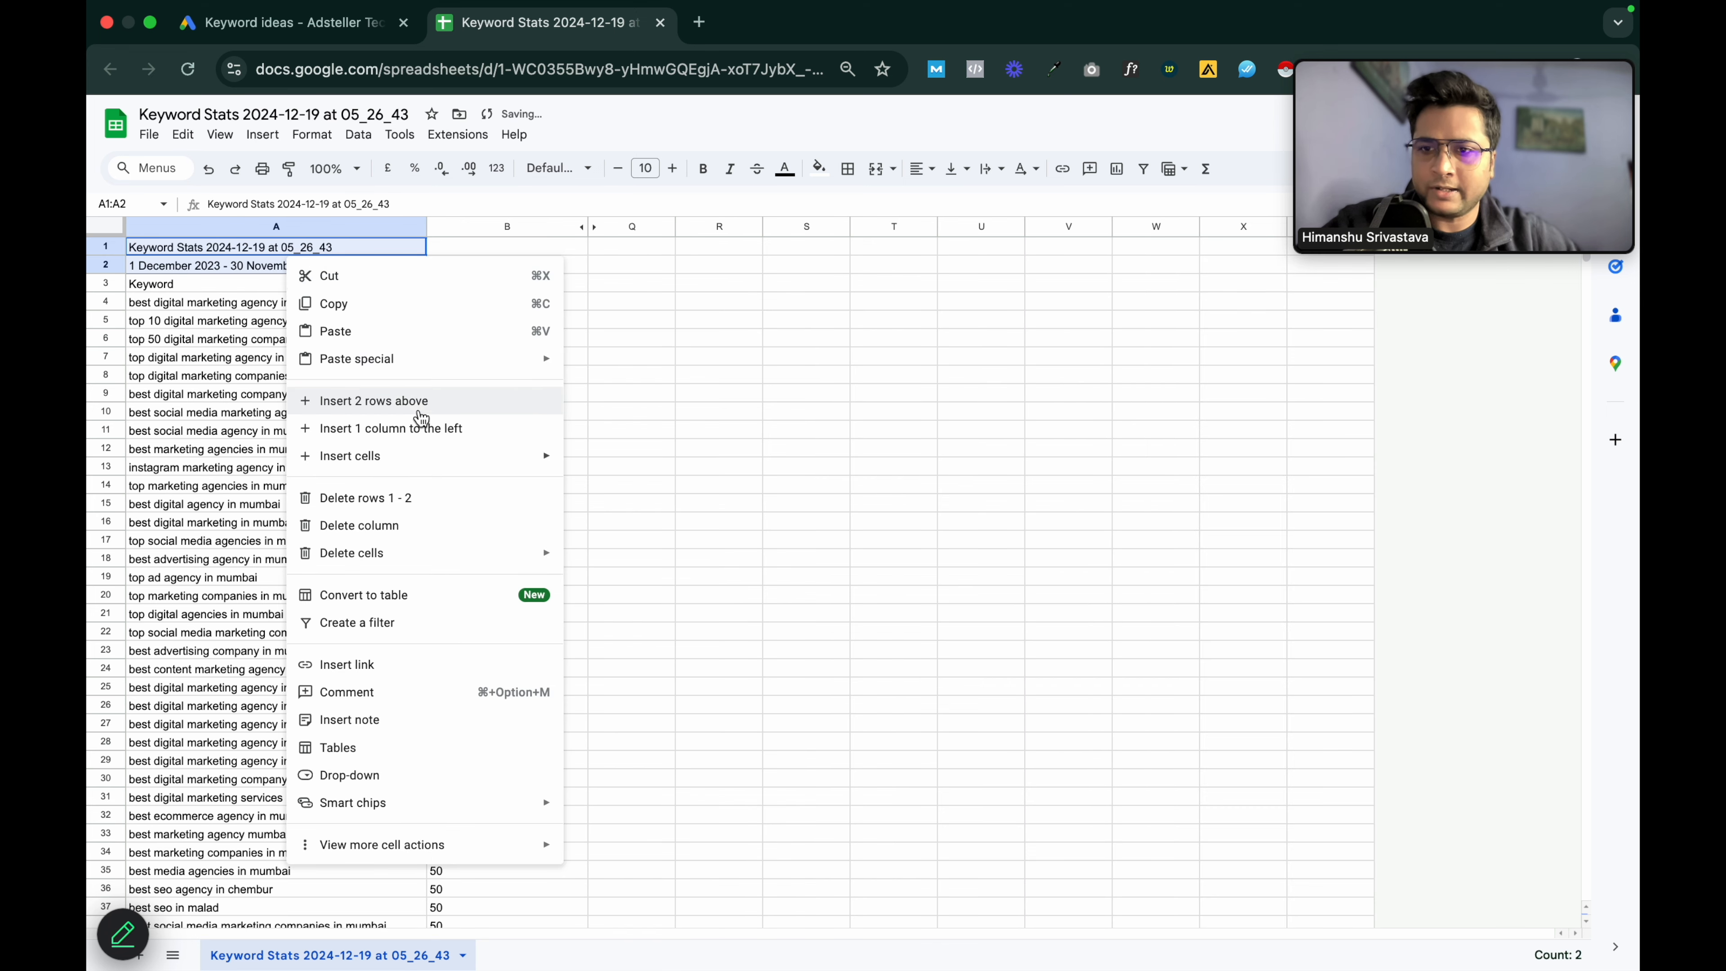
click(424, 500)
click(642, 465)
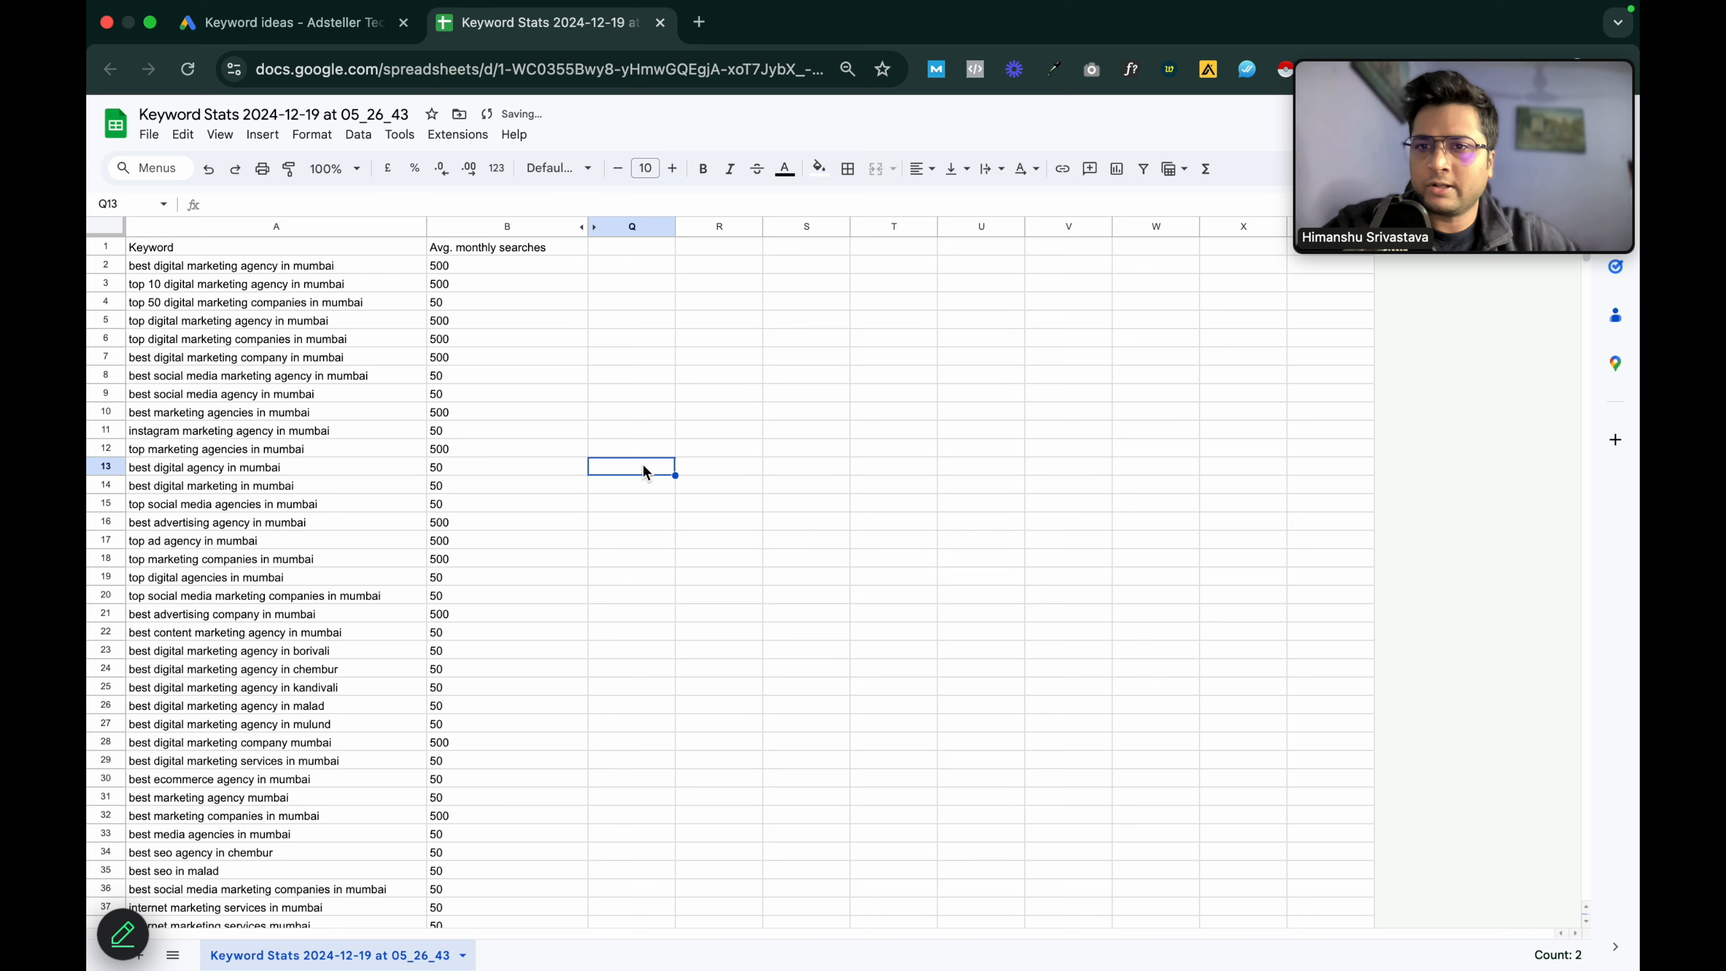
drag(318, 252, 491, 250)
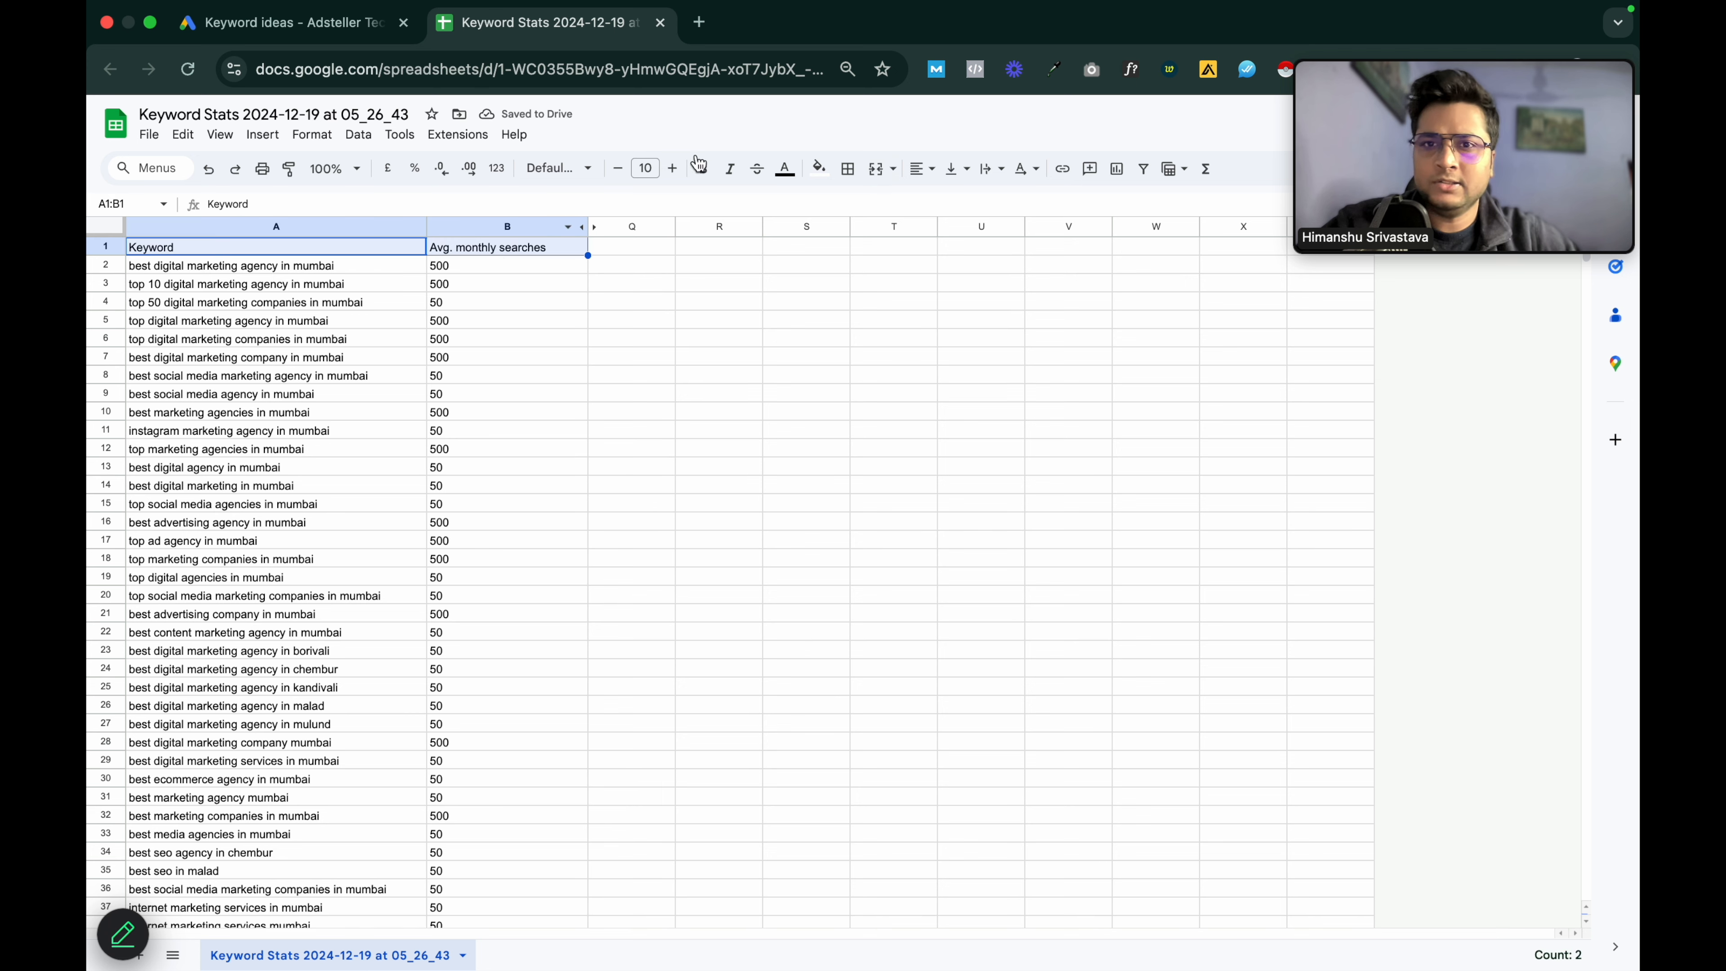
click(701, 169)
click(623, 537)
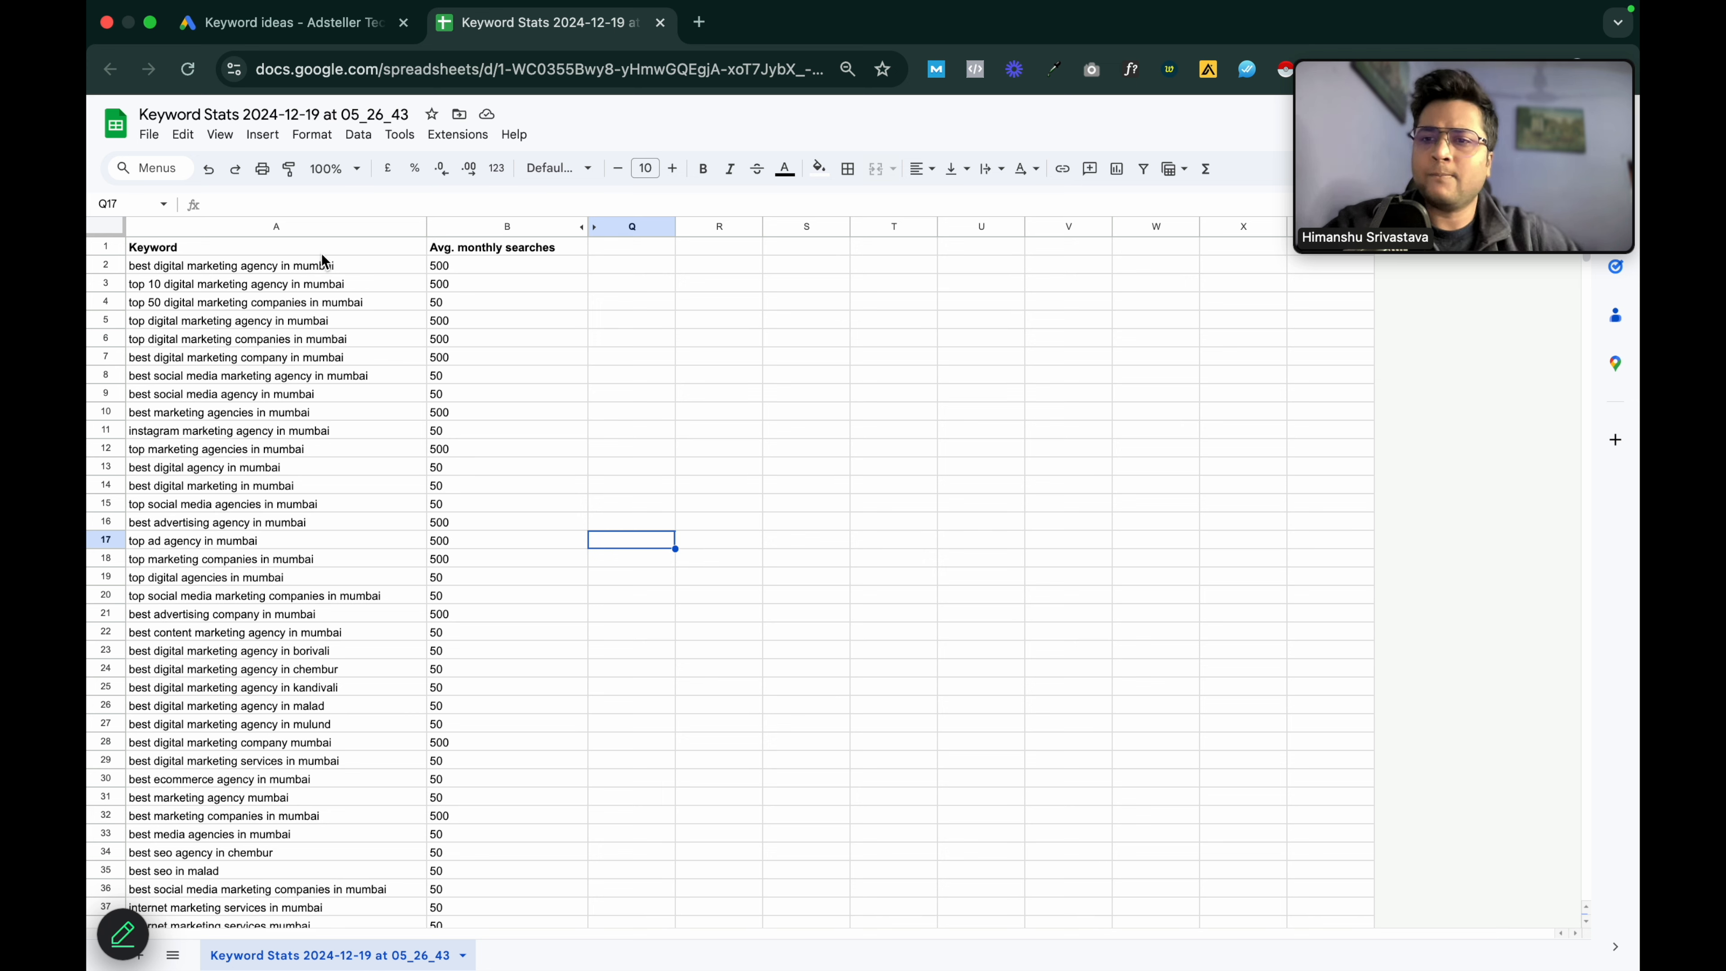
- Add a filter to the Keyword and Avg. monthly searches header row
click(317, 228)
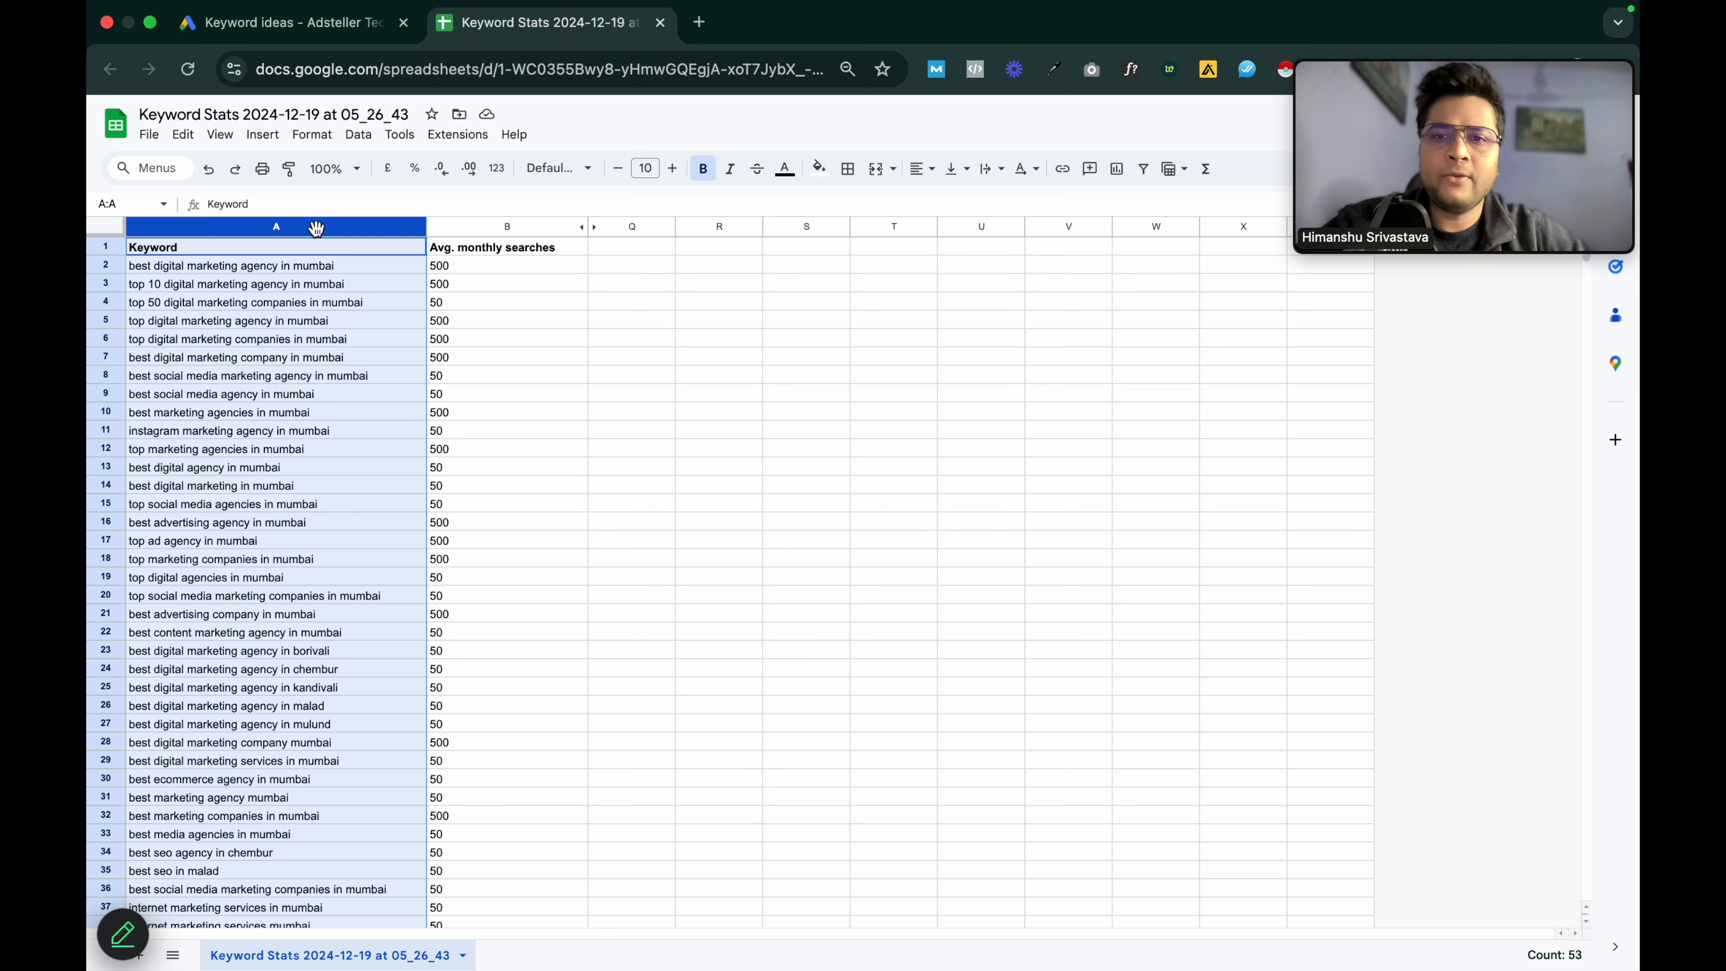
click(658, 485)
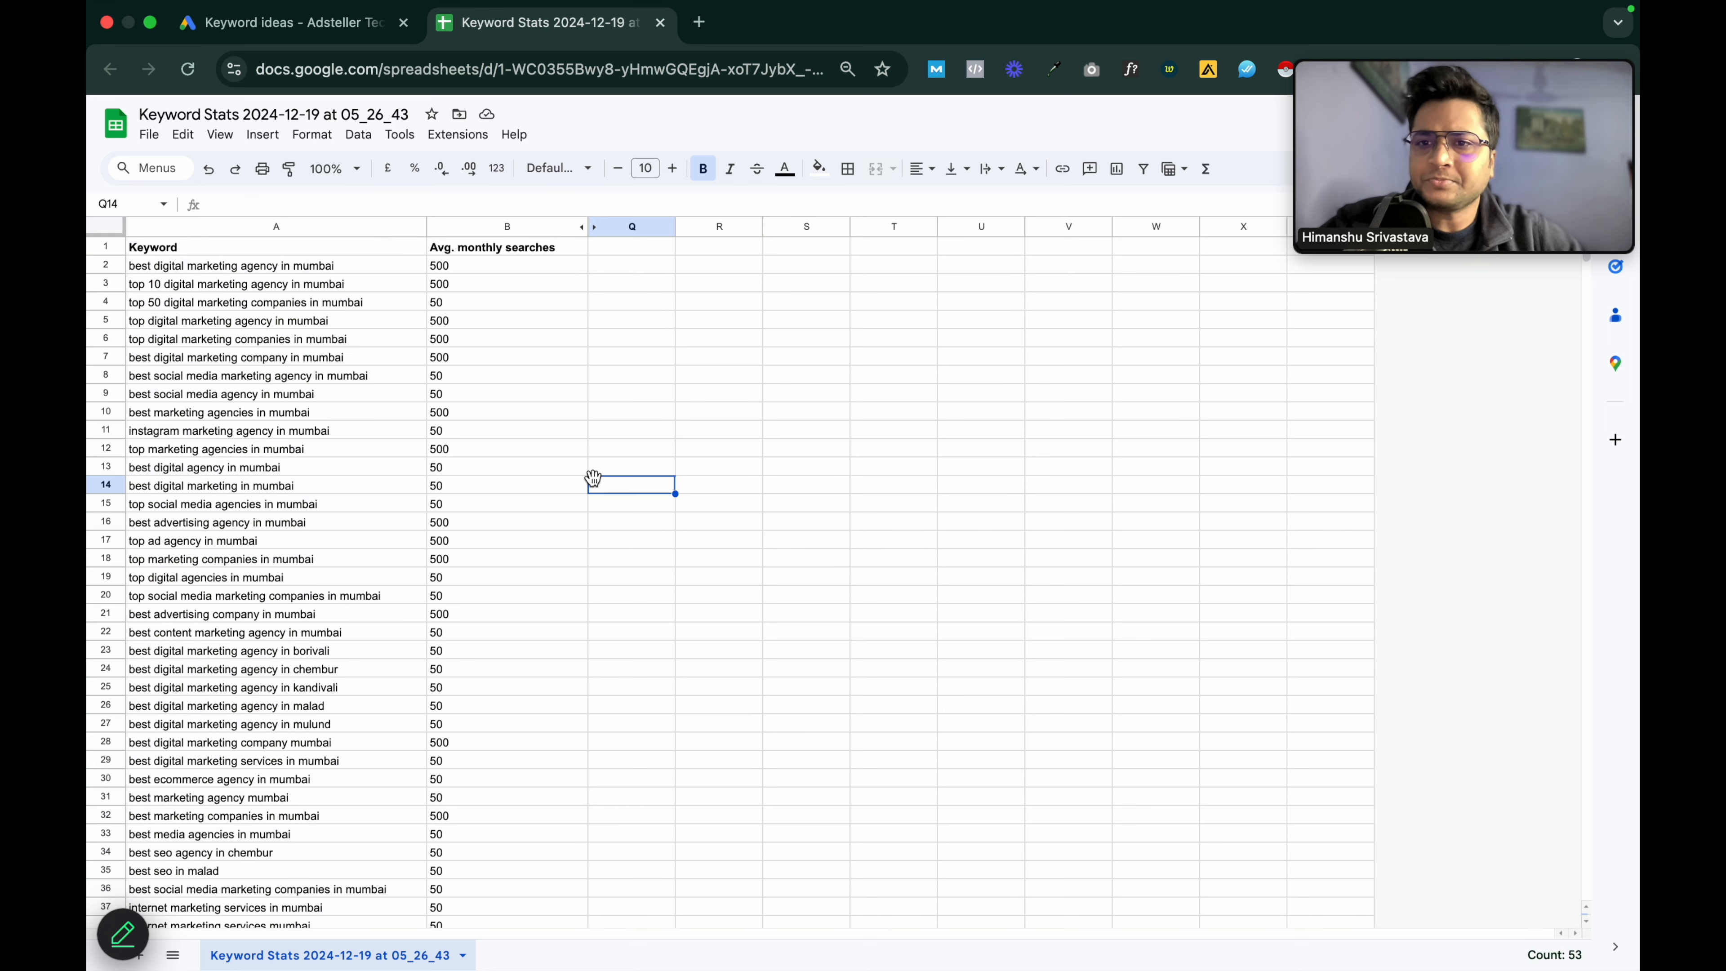
drag(279, 252, 564, 250)
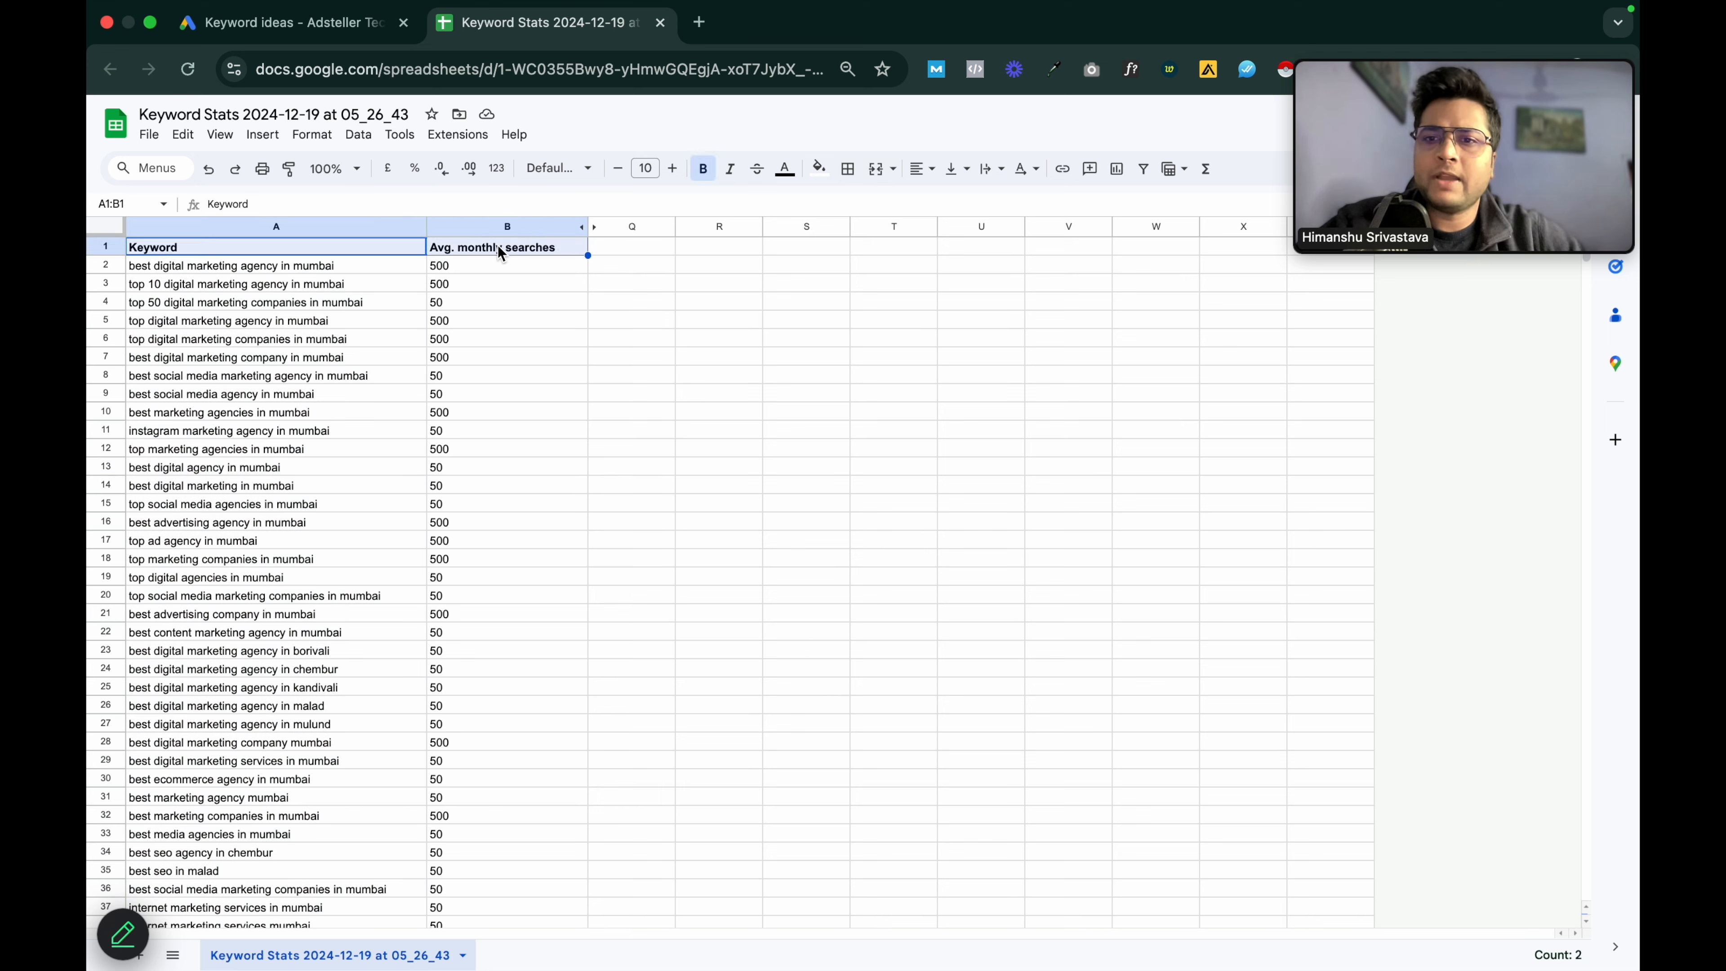
click(1143, 168)
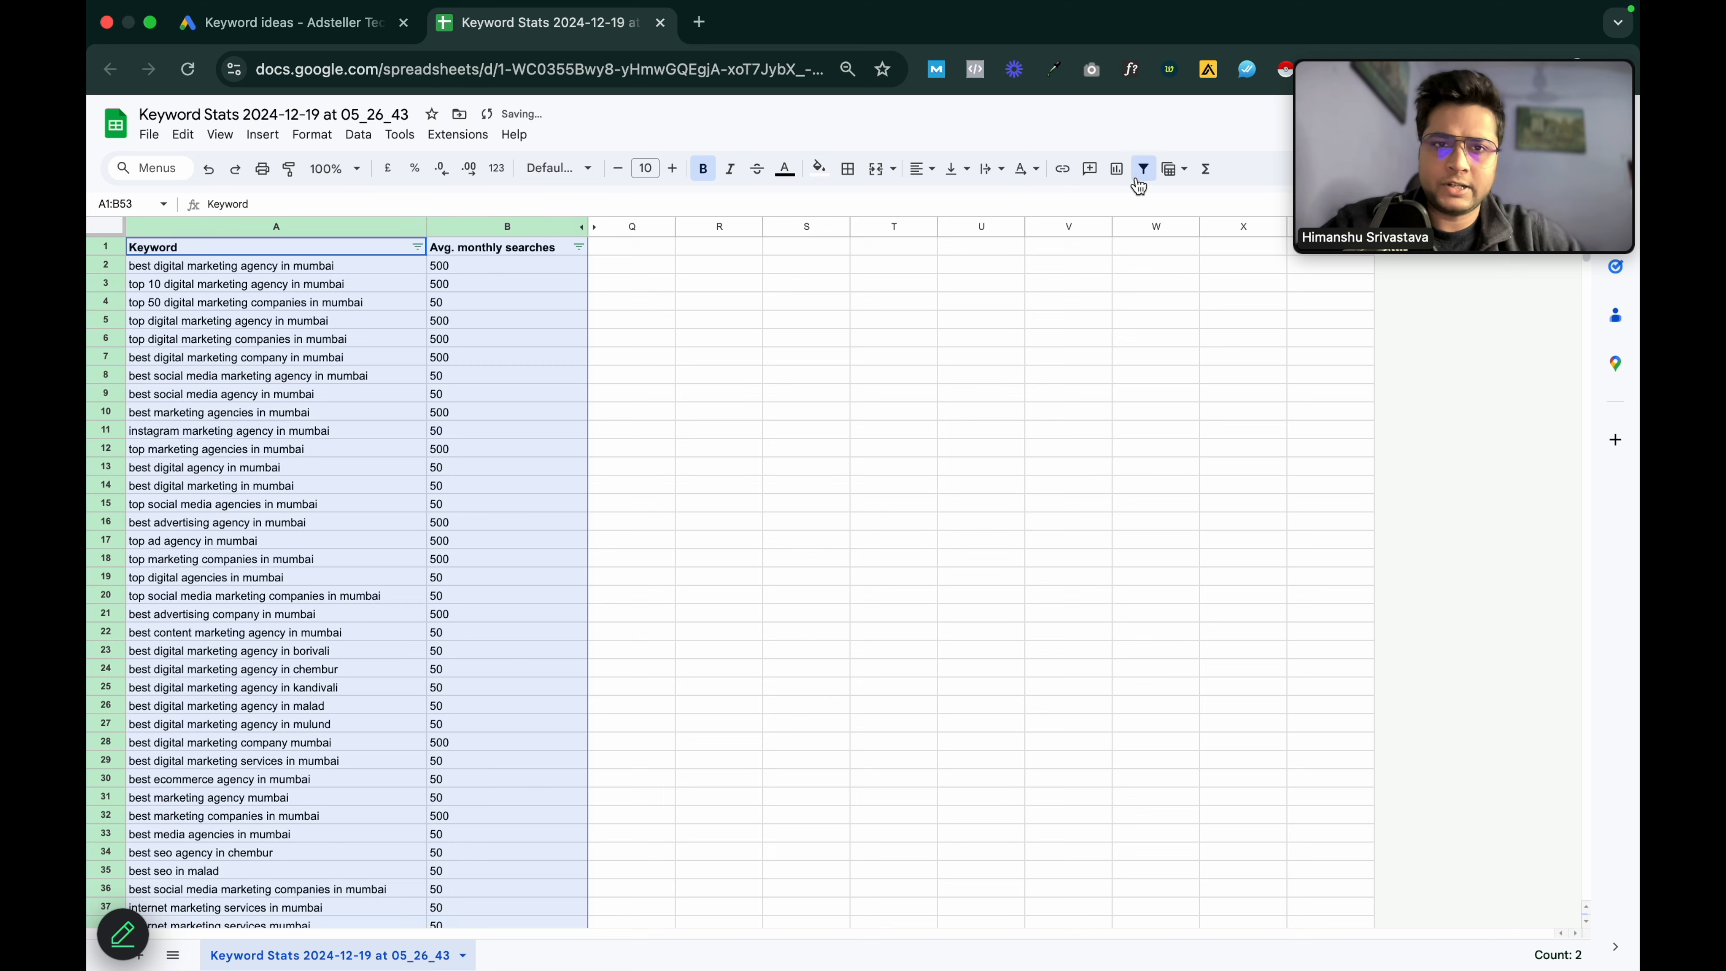
click(753, 300)
- Try filtering Avg. monthly searches to the value 500, and include the value 50 again
click(580, 247)
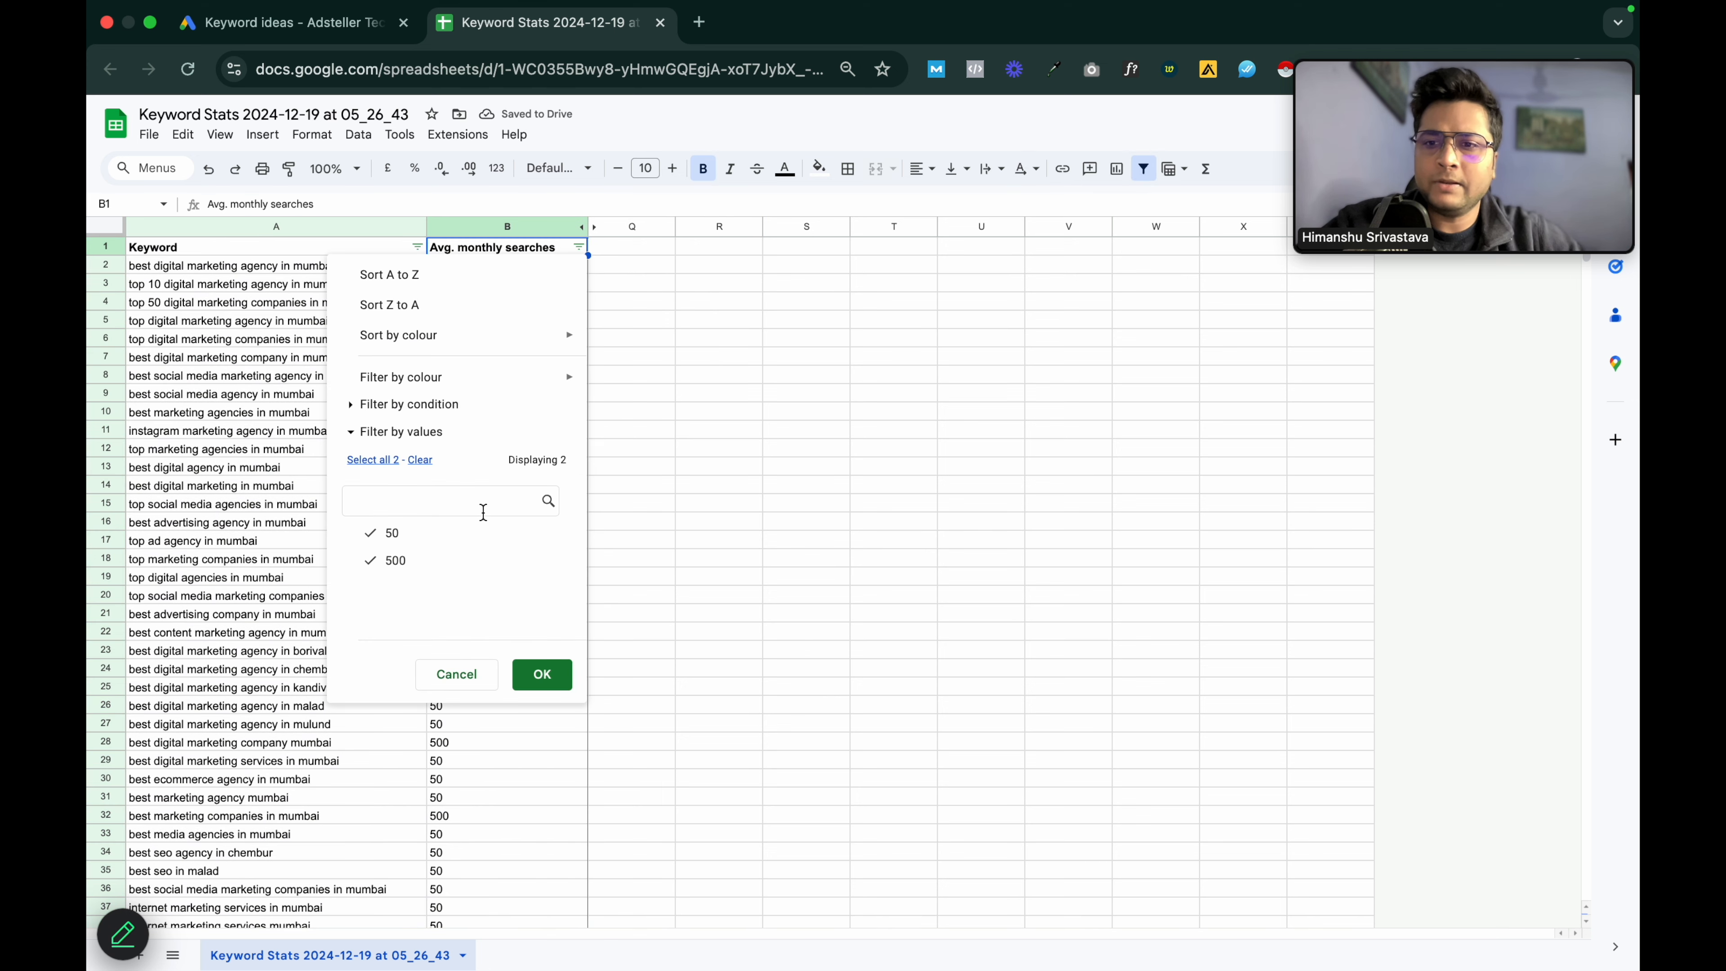
click(469, 533)
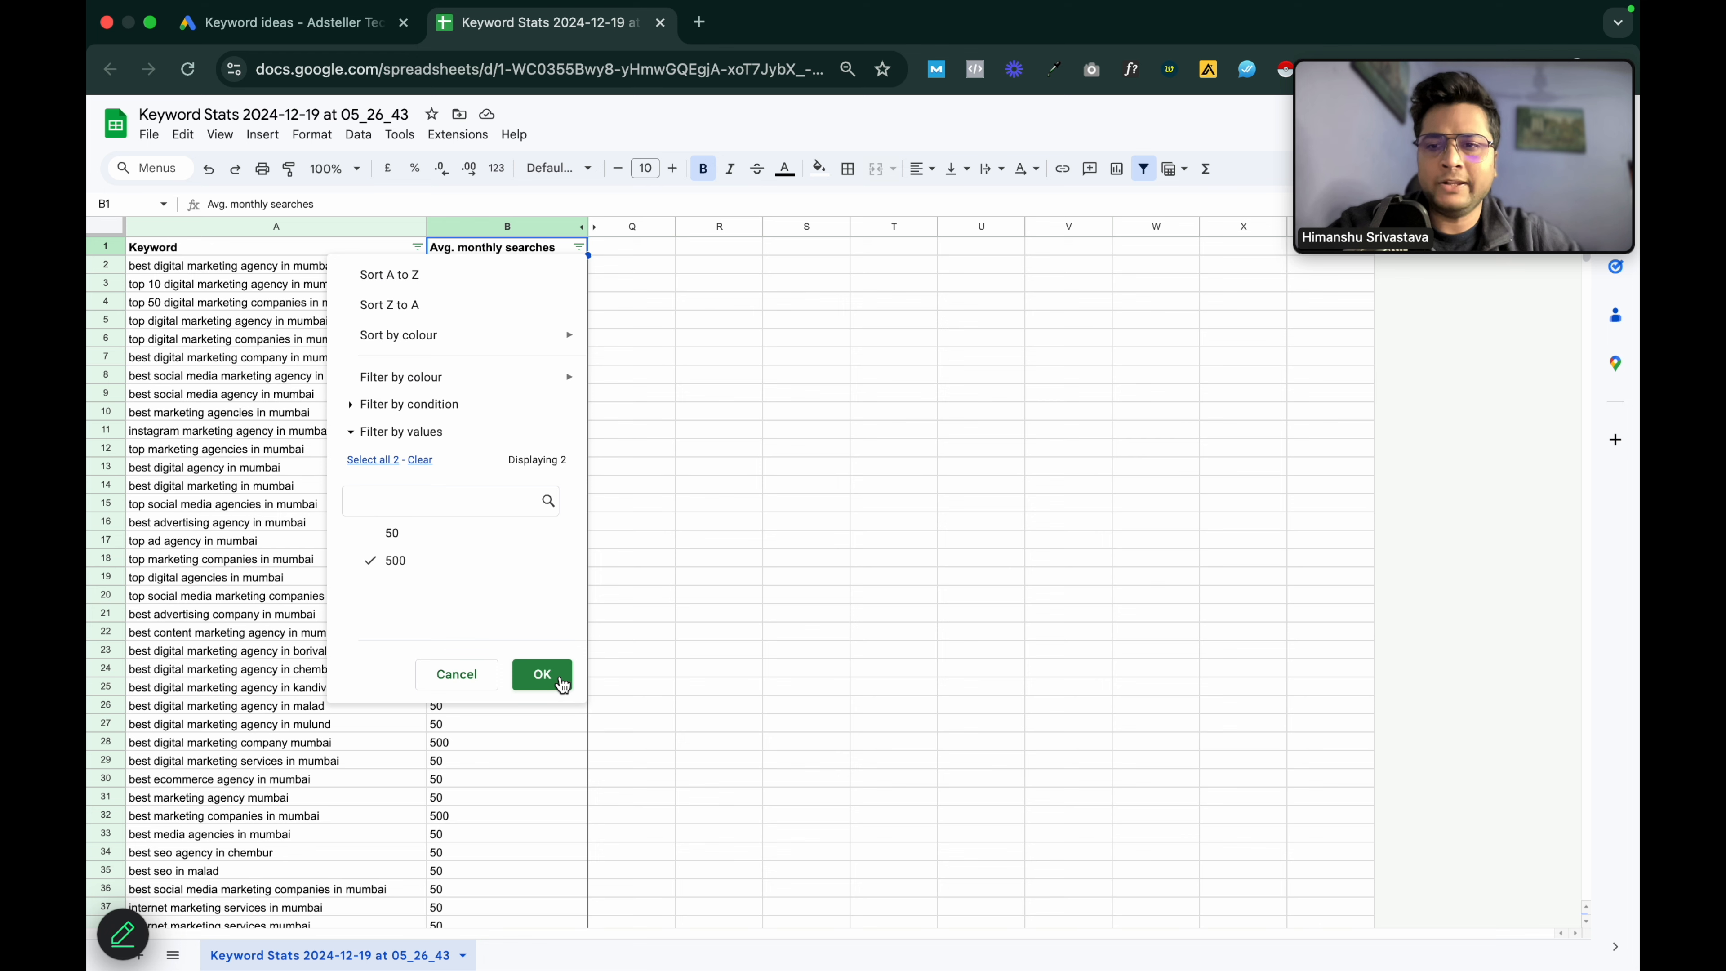
click(544, 675)
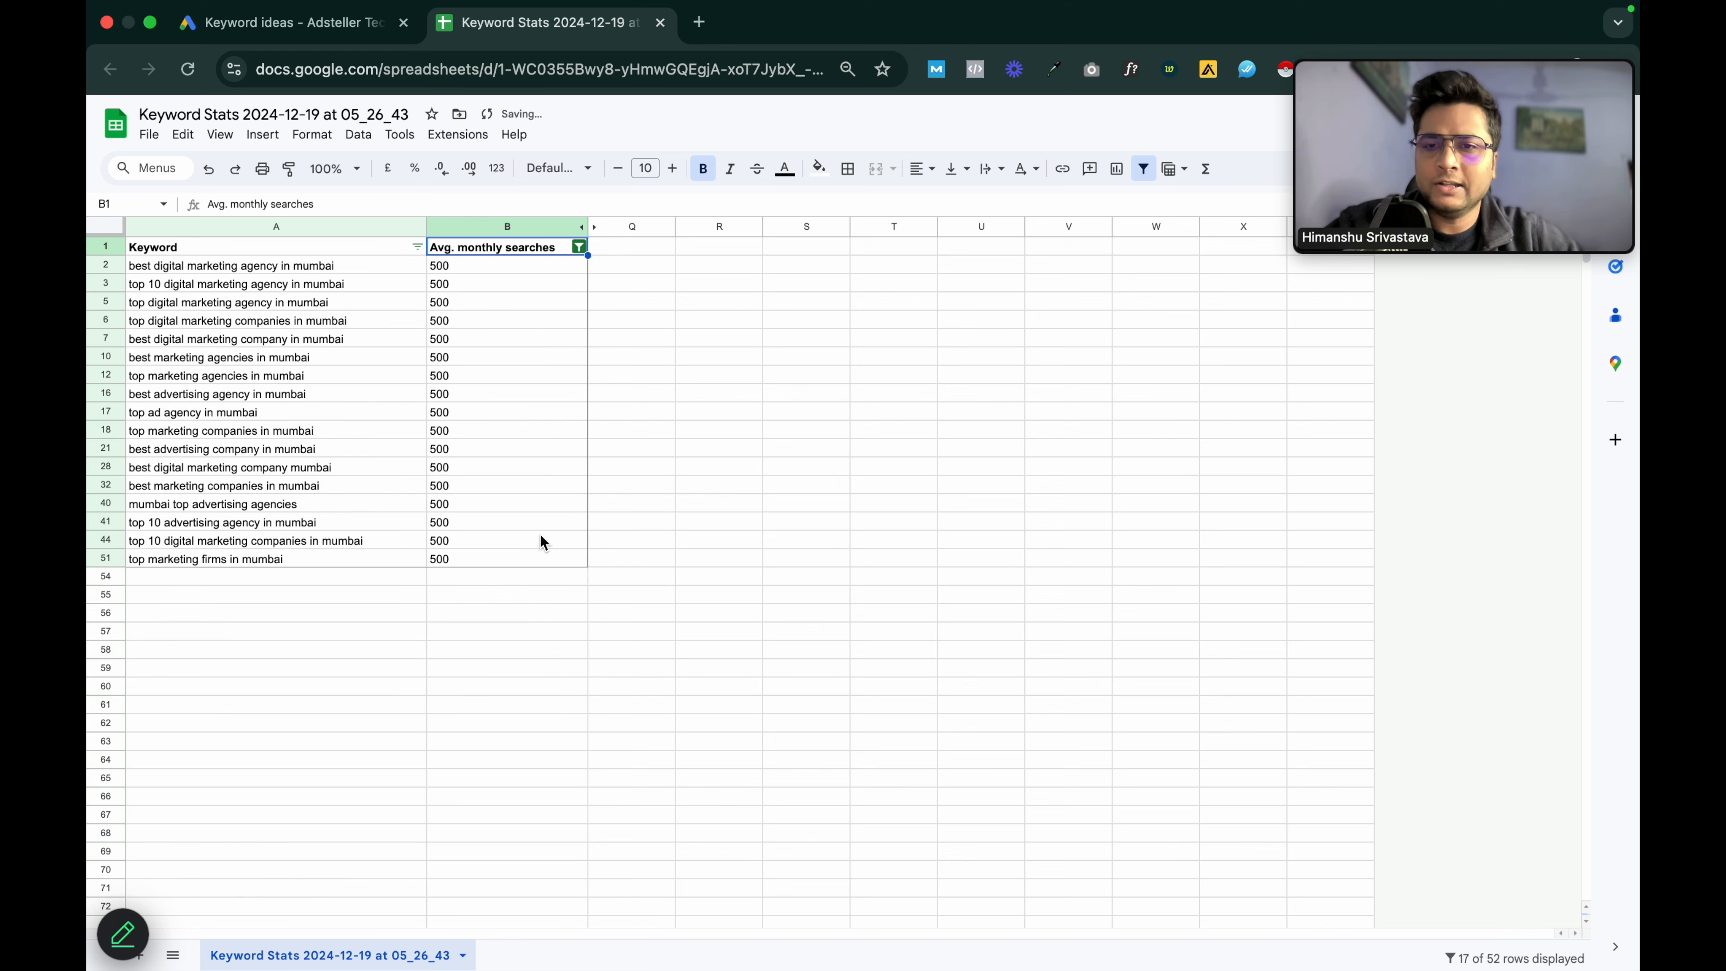
click(581, 249)
click(443, 564)
click(568, 676)
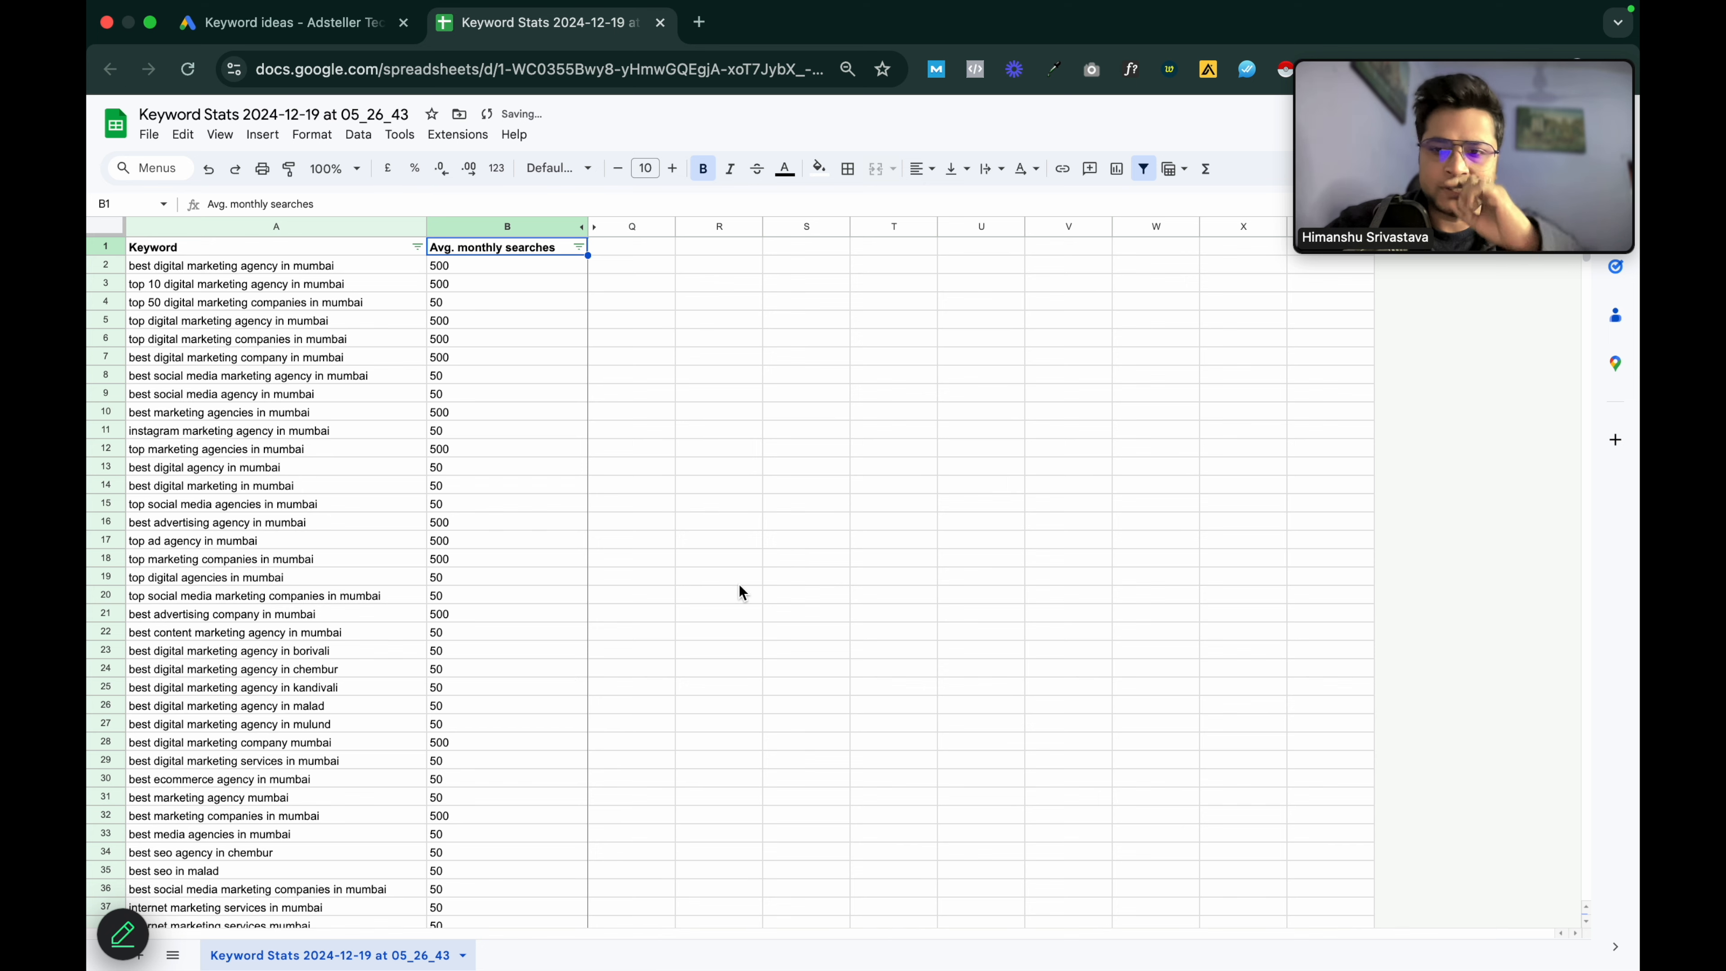
- Exclude the value 50 in the Avg. monthly searches filter so that only keywords with 500 are shown
scroll(740, 590, down, 5)
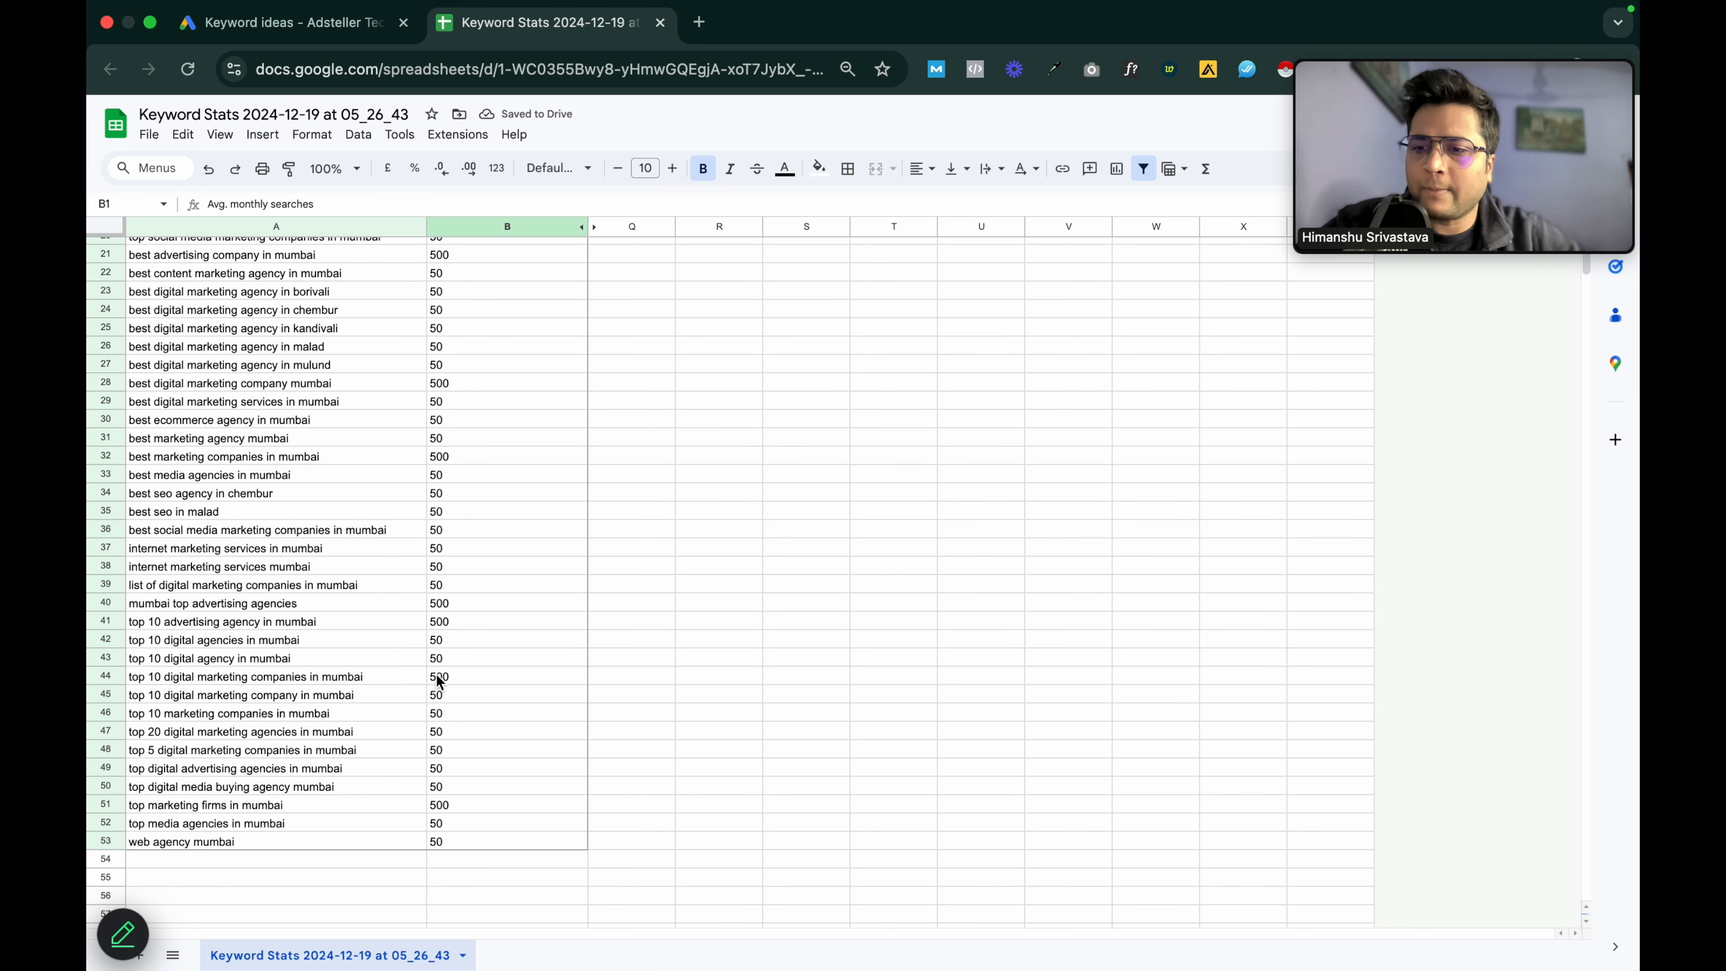
scroll(420, 570, up, 5)
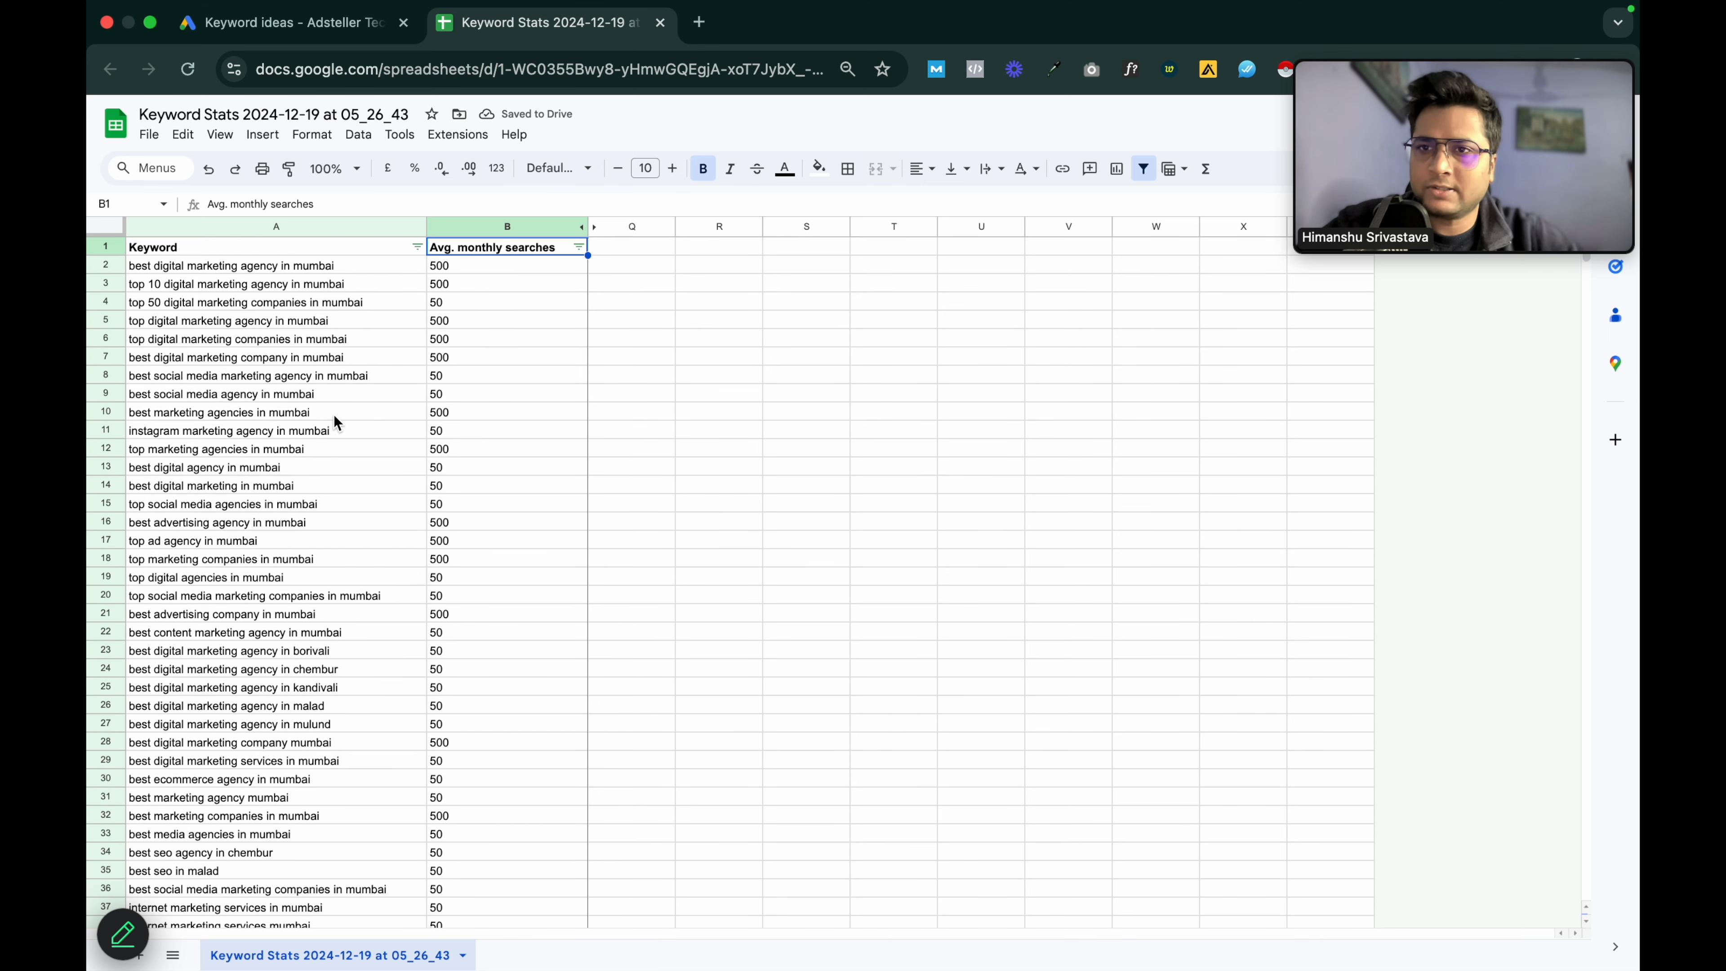
scroll(364, 688, down, 6)
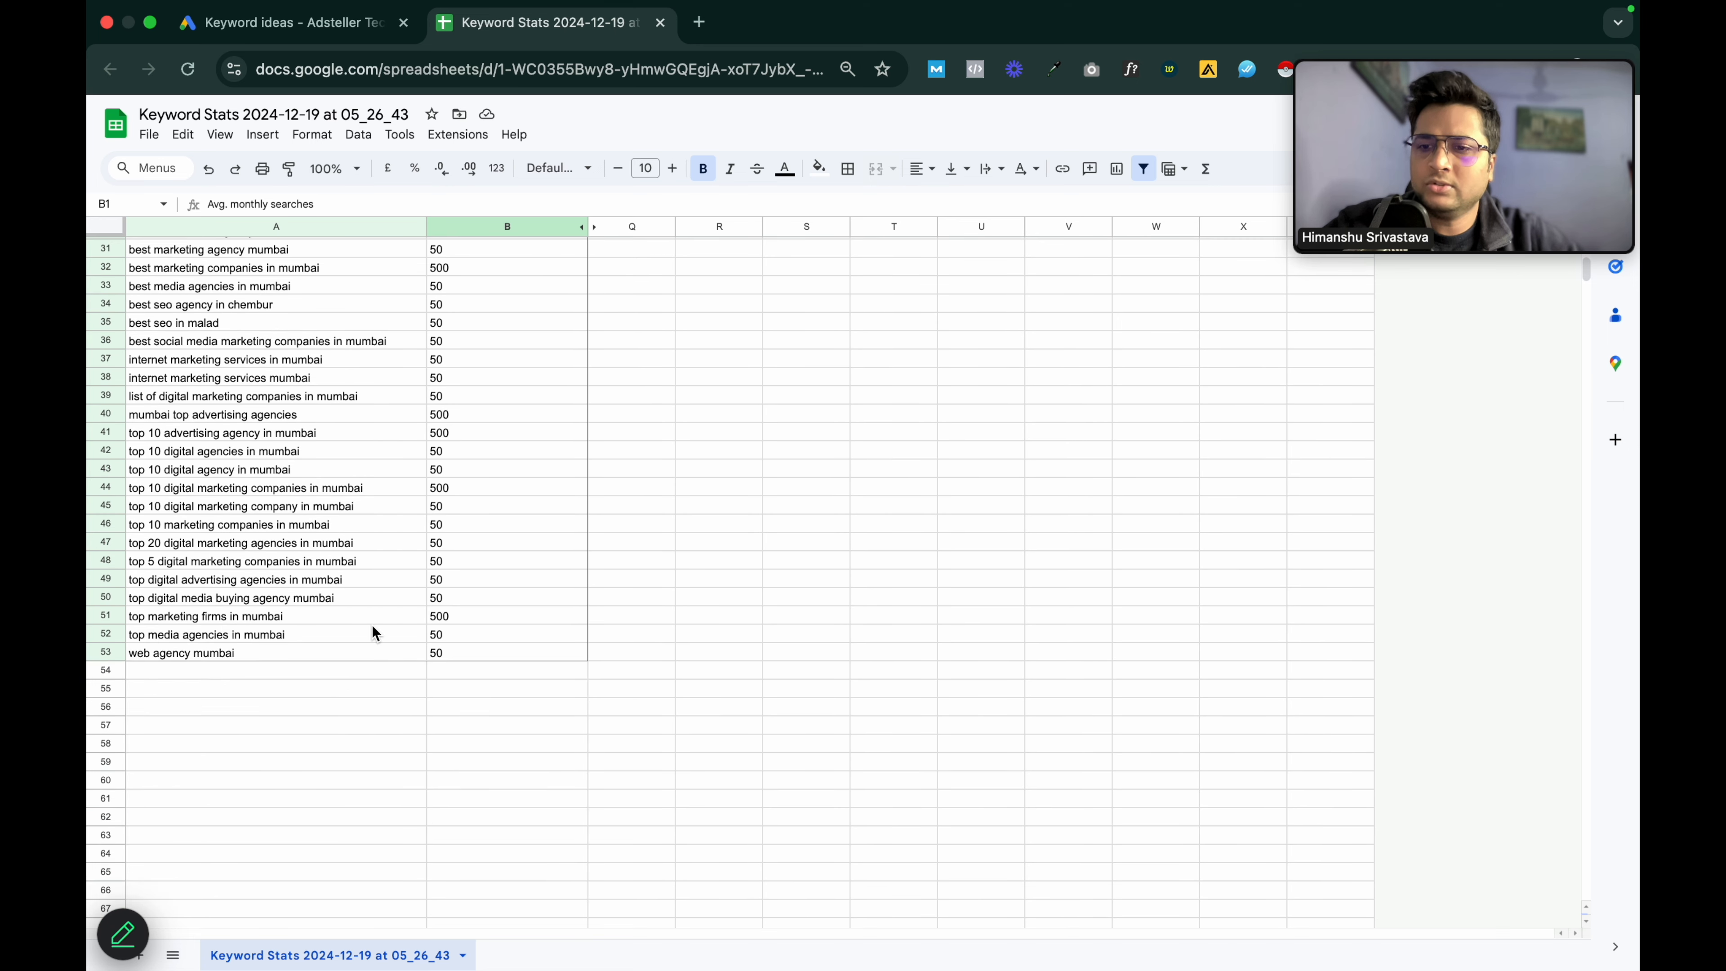
scroll(373, 624, up, 6)
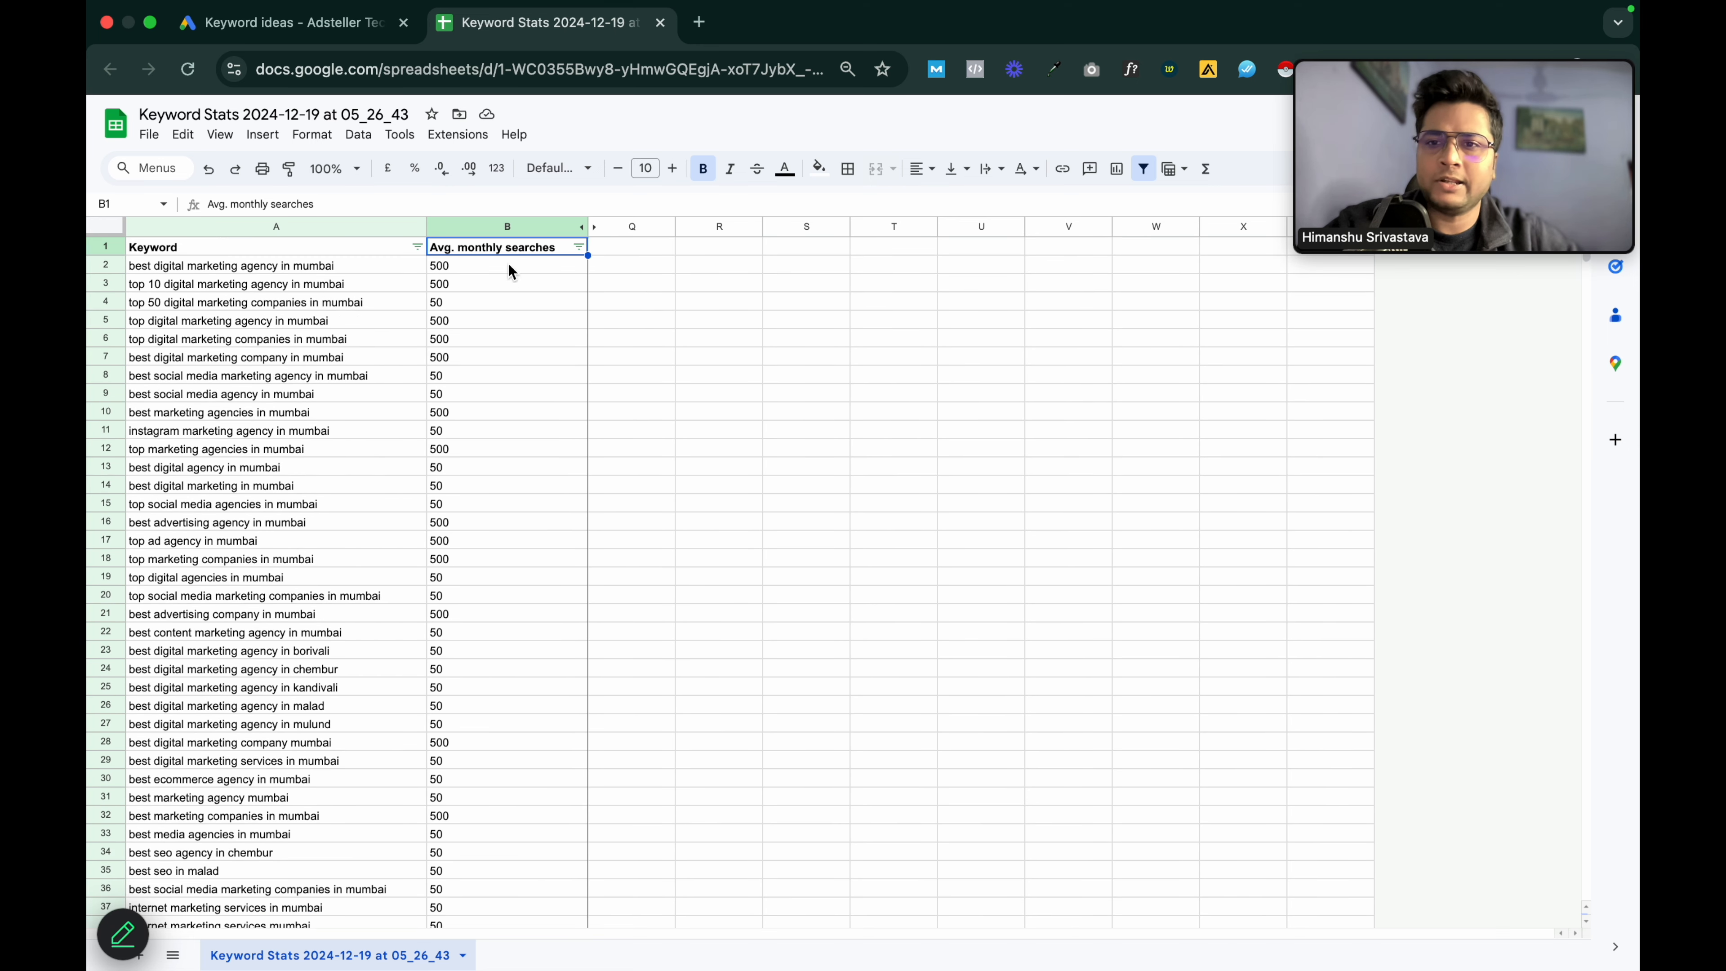
click(579, 247)
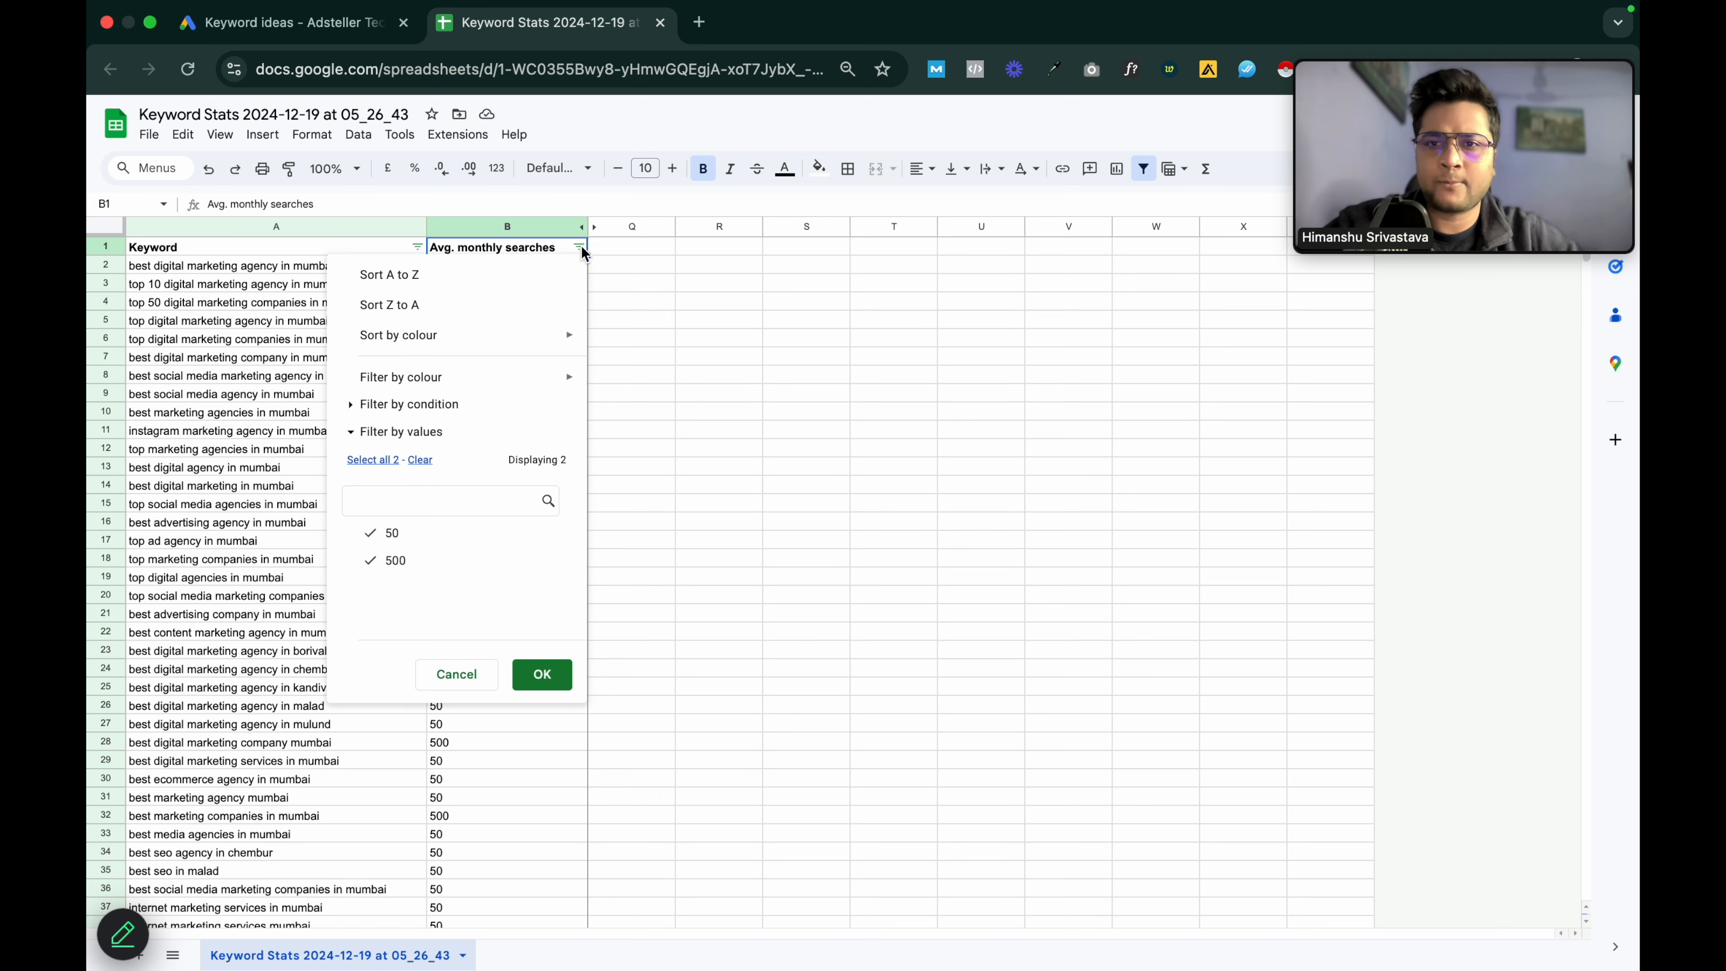
click(448, 540)
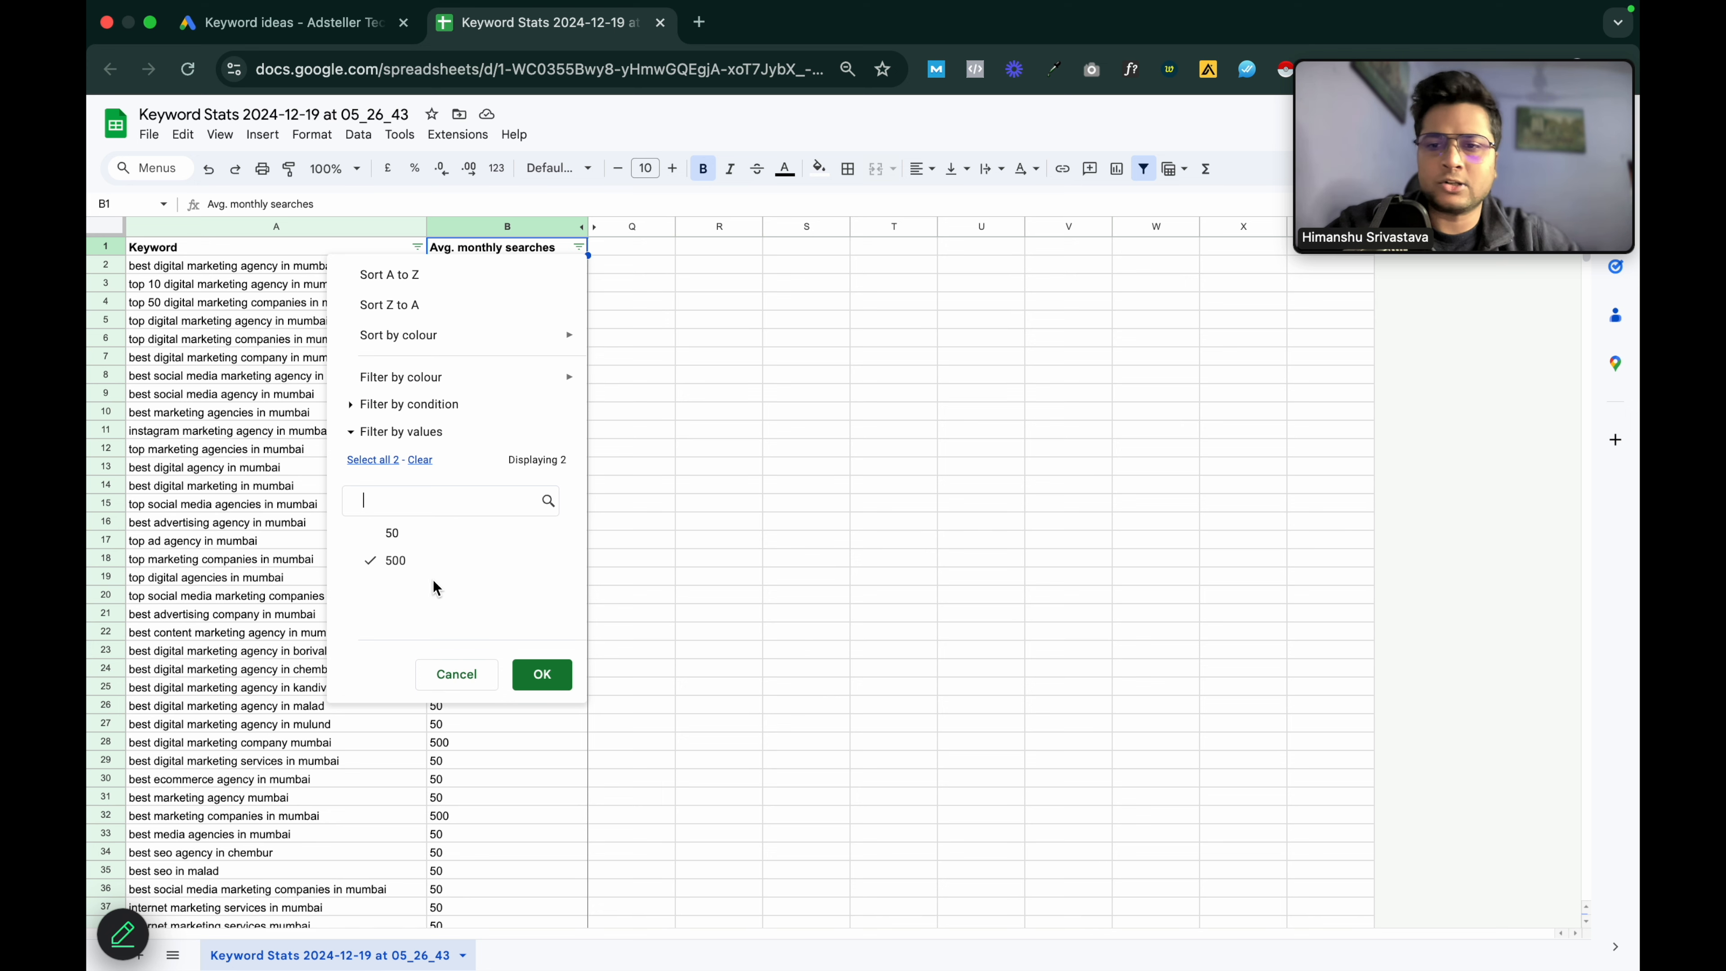
click(537, 676)
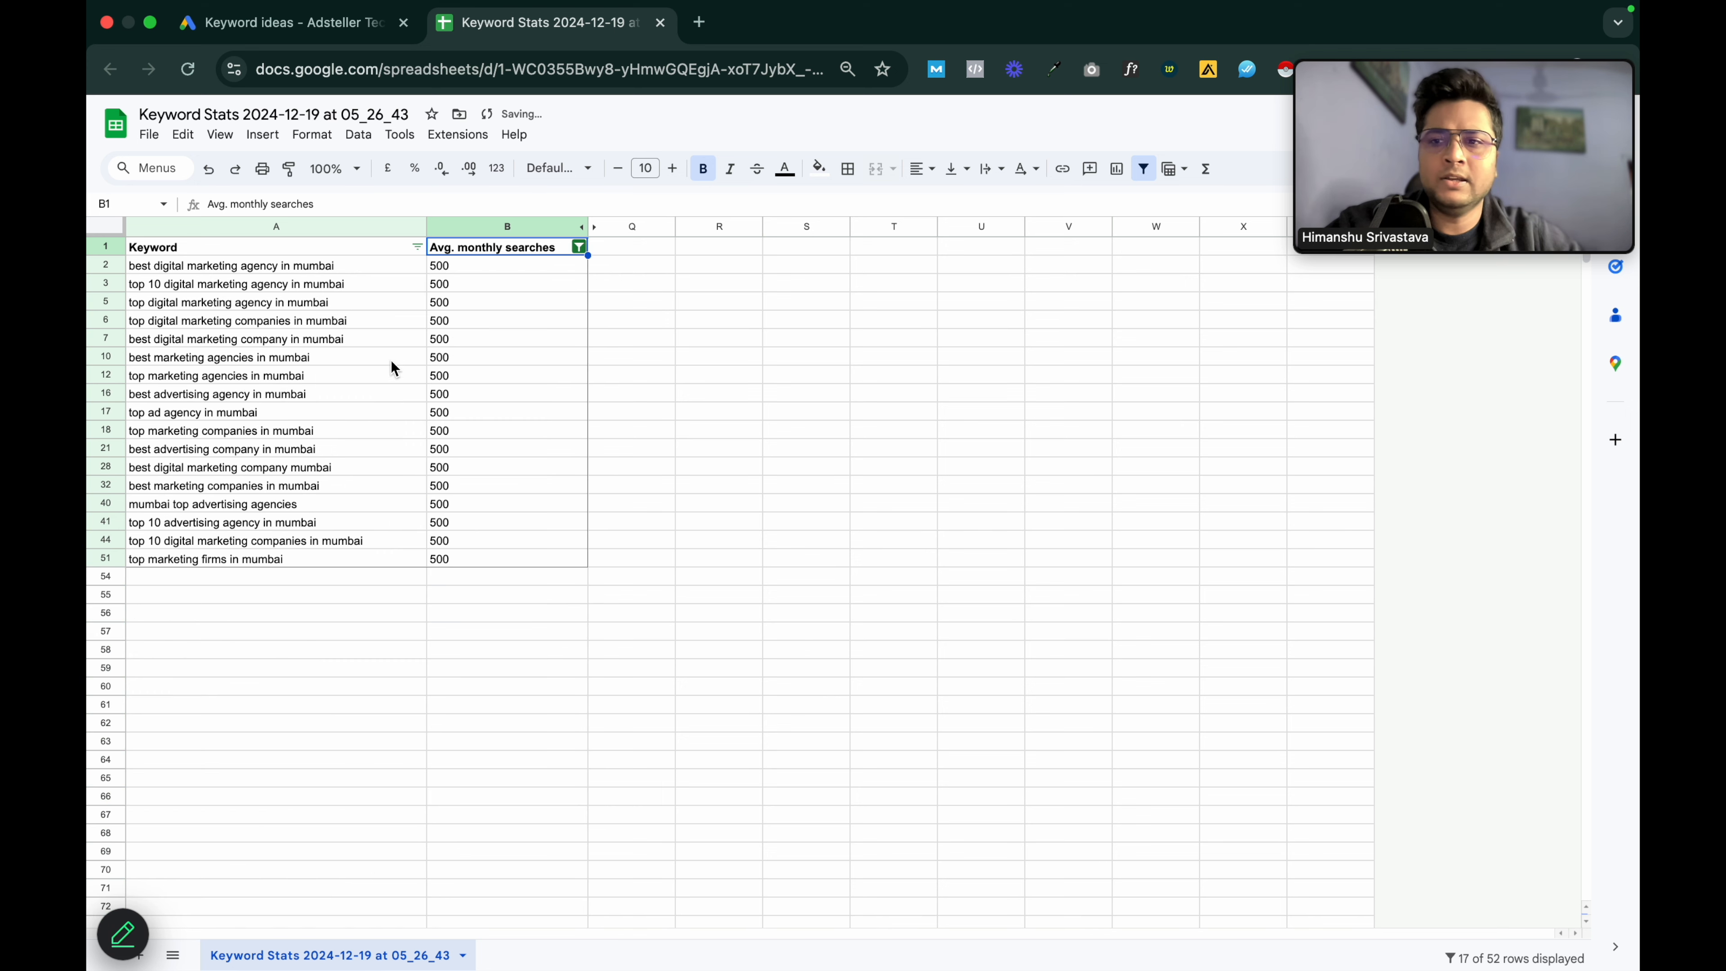
- Switch to Google Ads, go to the account overview, and open the Website Lead Generation campaign from the third page of the campaigns summary
click(298, 36)
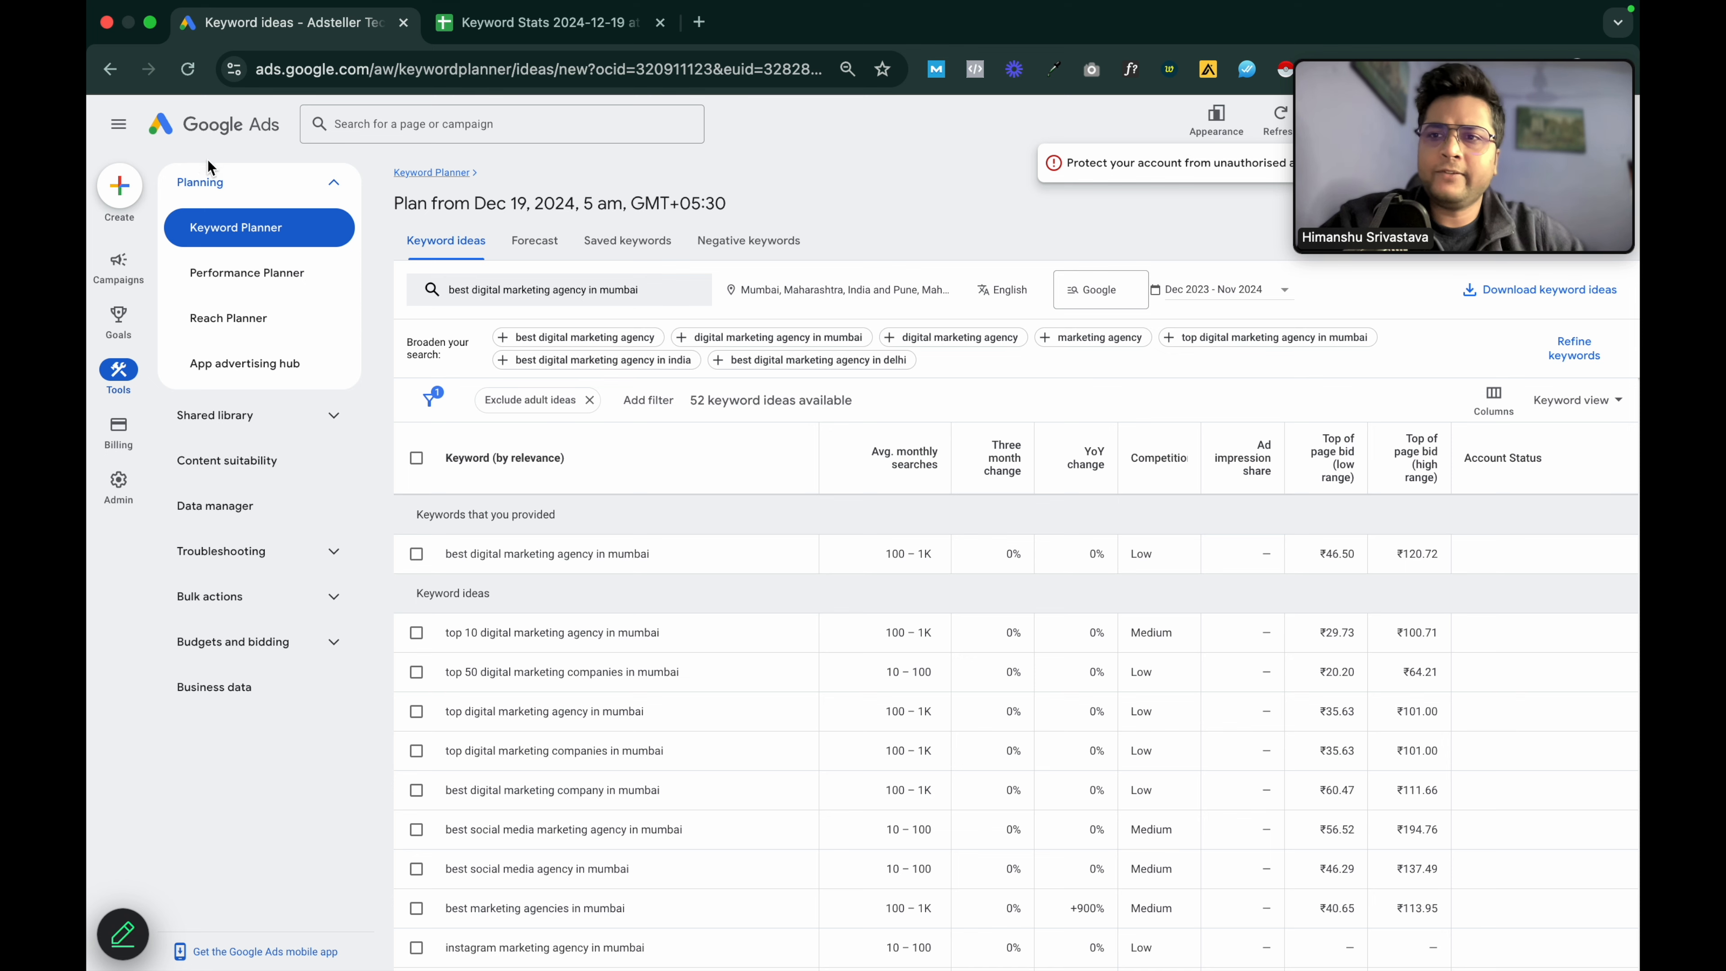
click(163, 131)
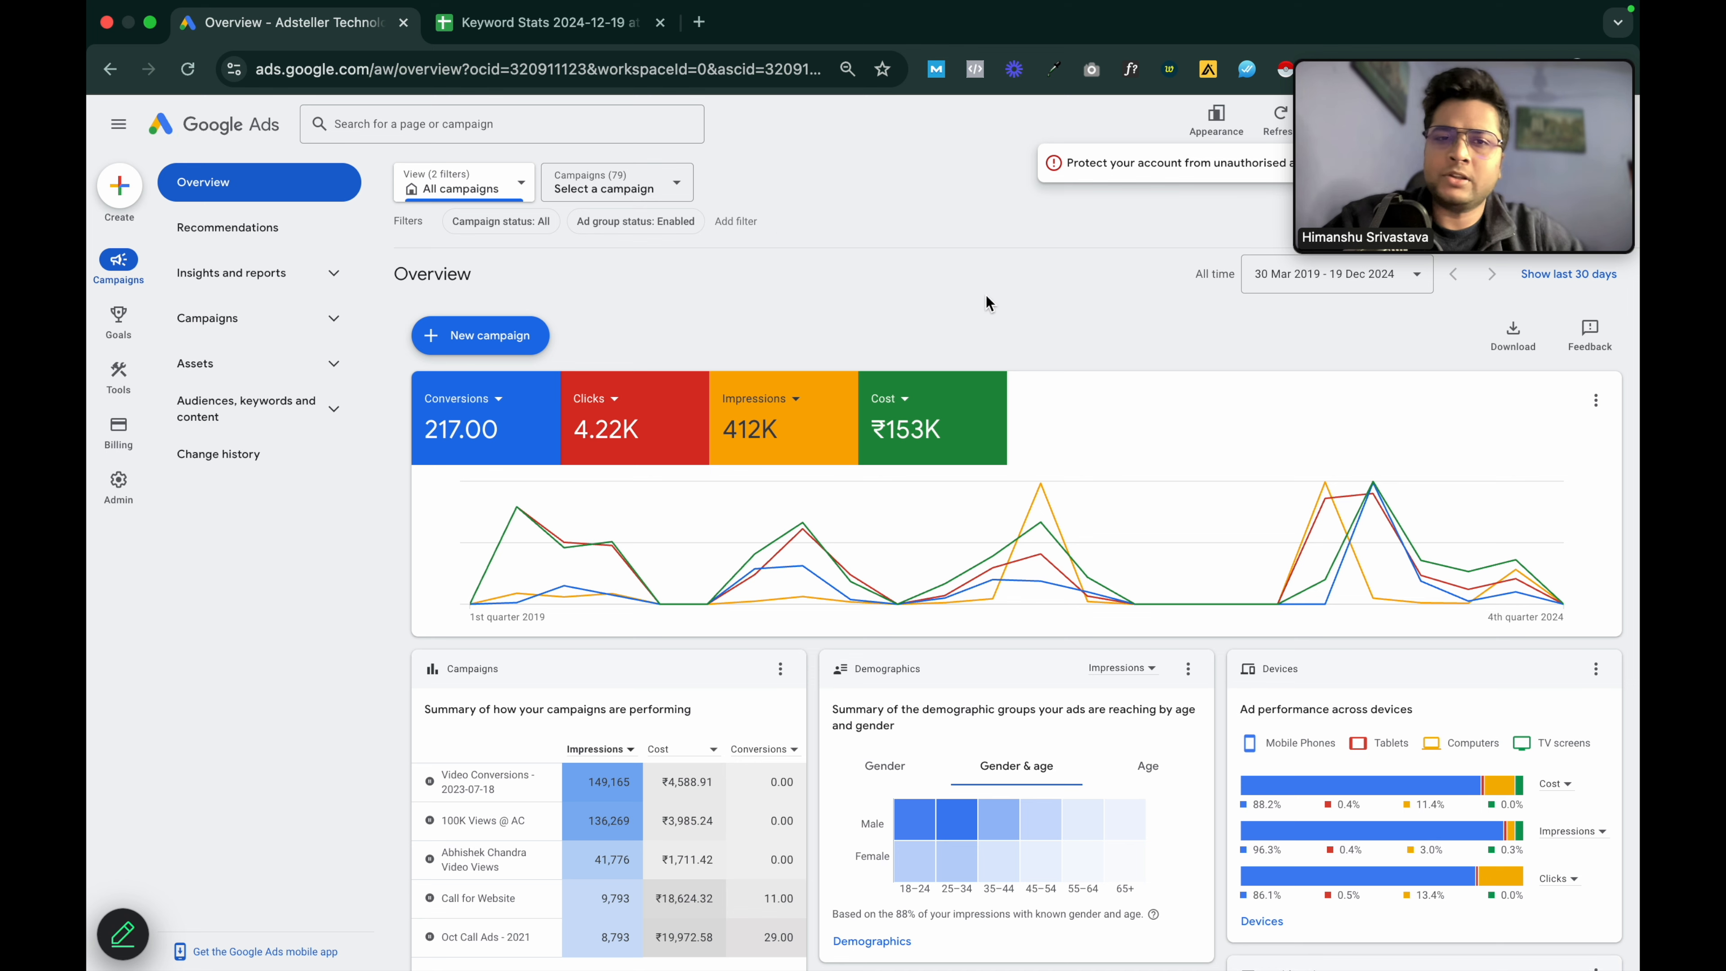
scroll(1131, 402, down, 5)
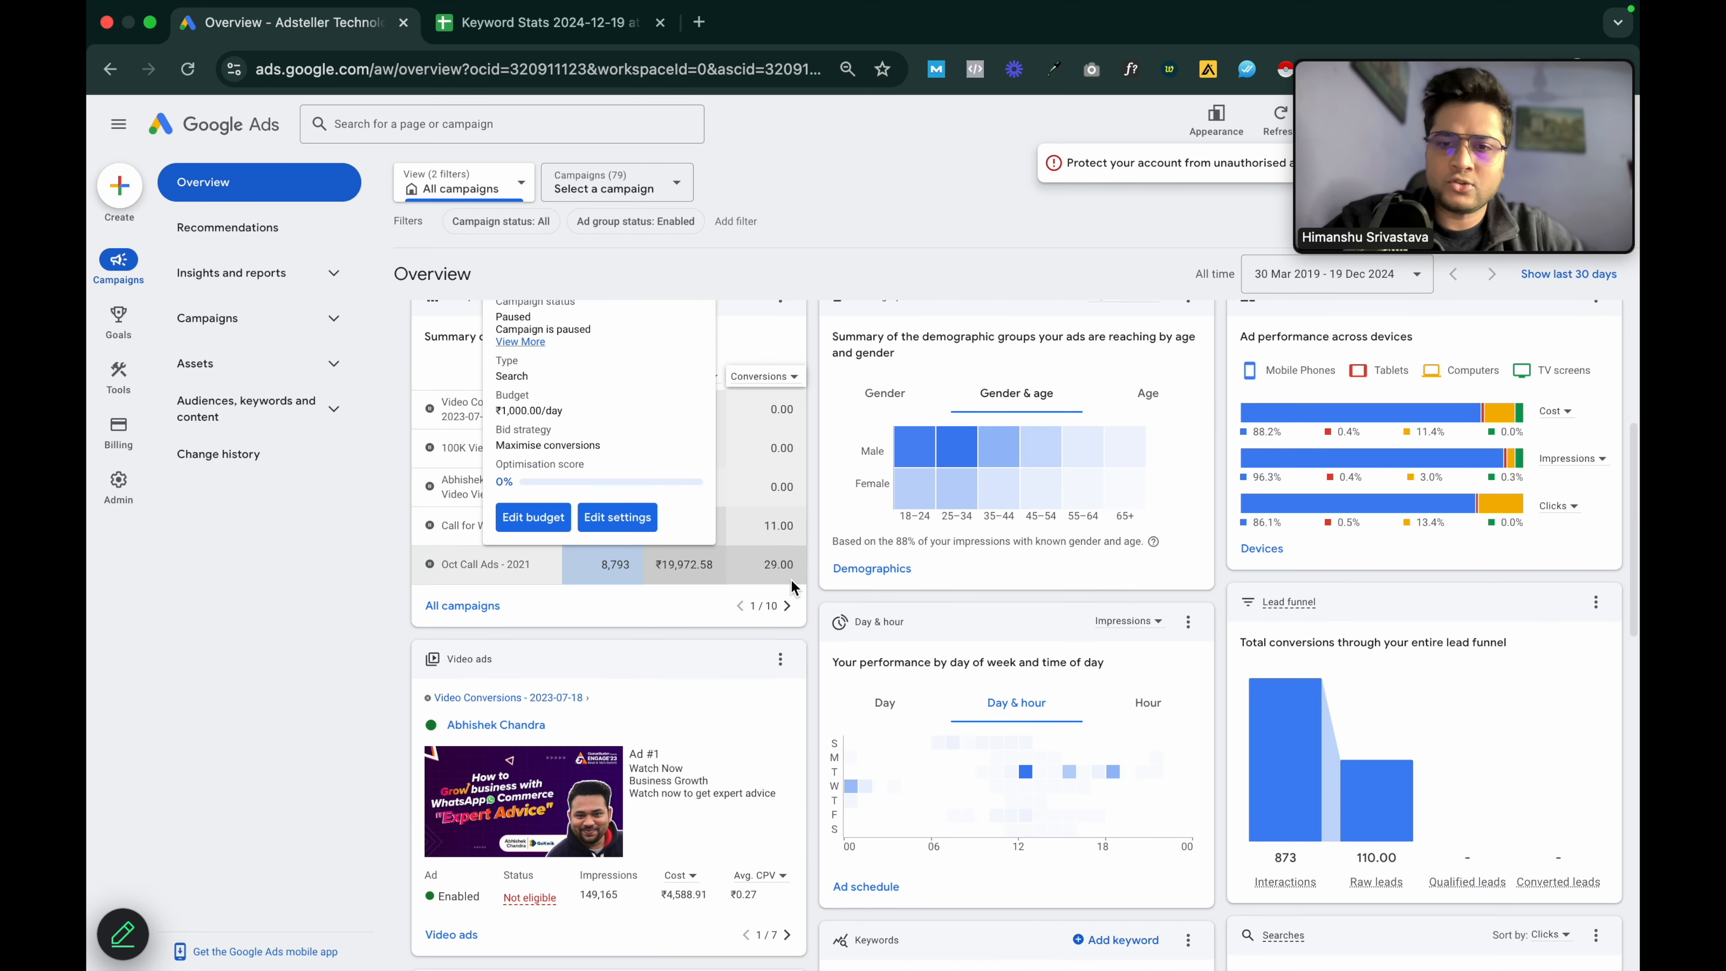
click(790, 606)
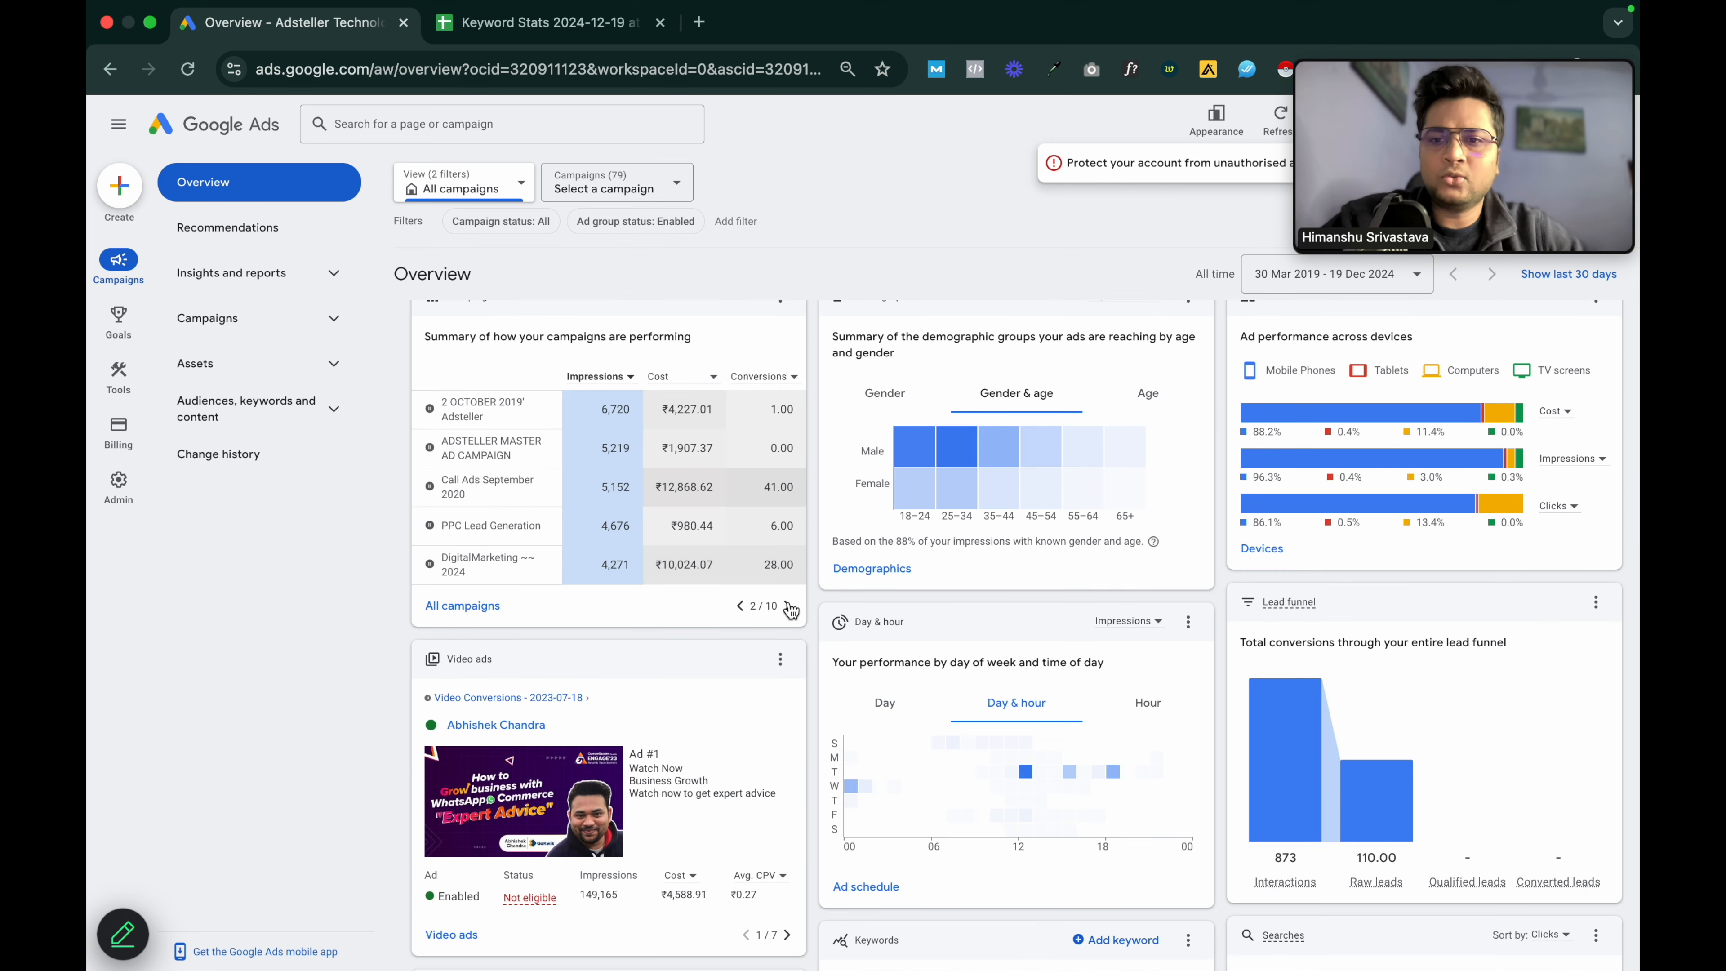
click(790, 606)
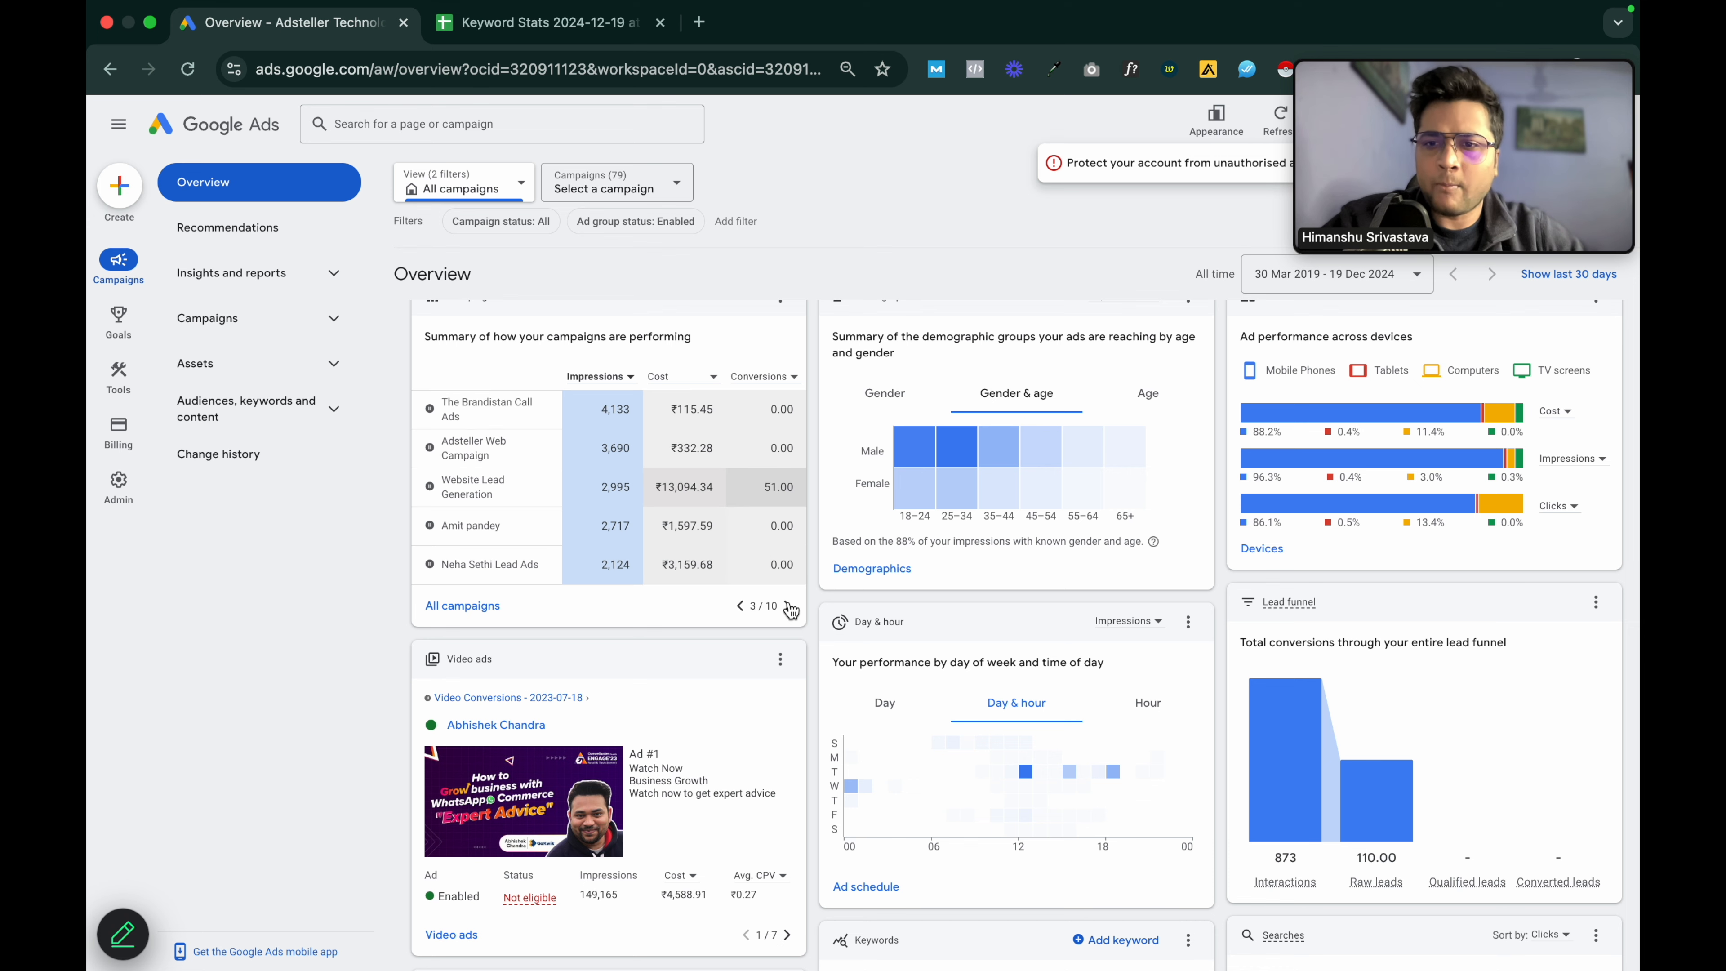
click(469, 488)
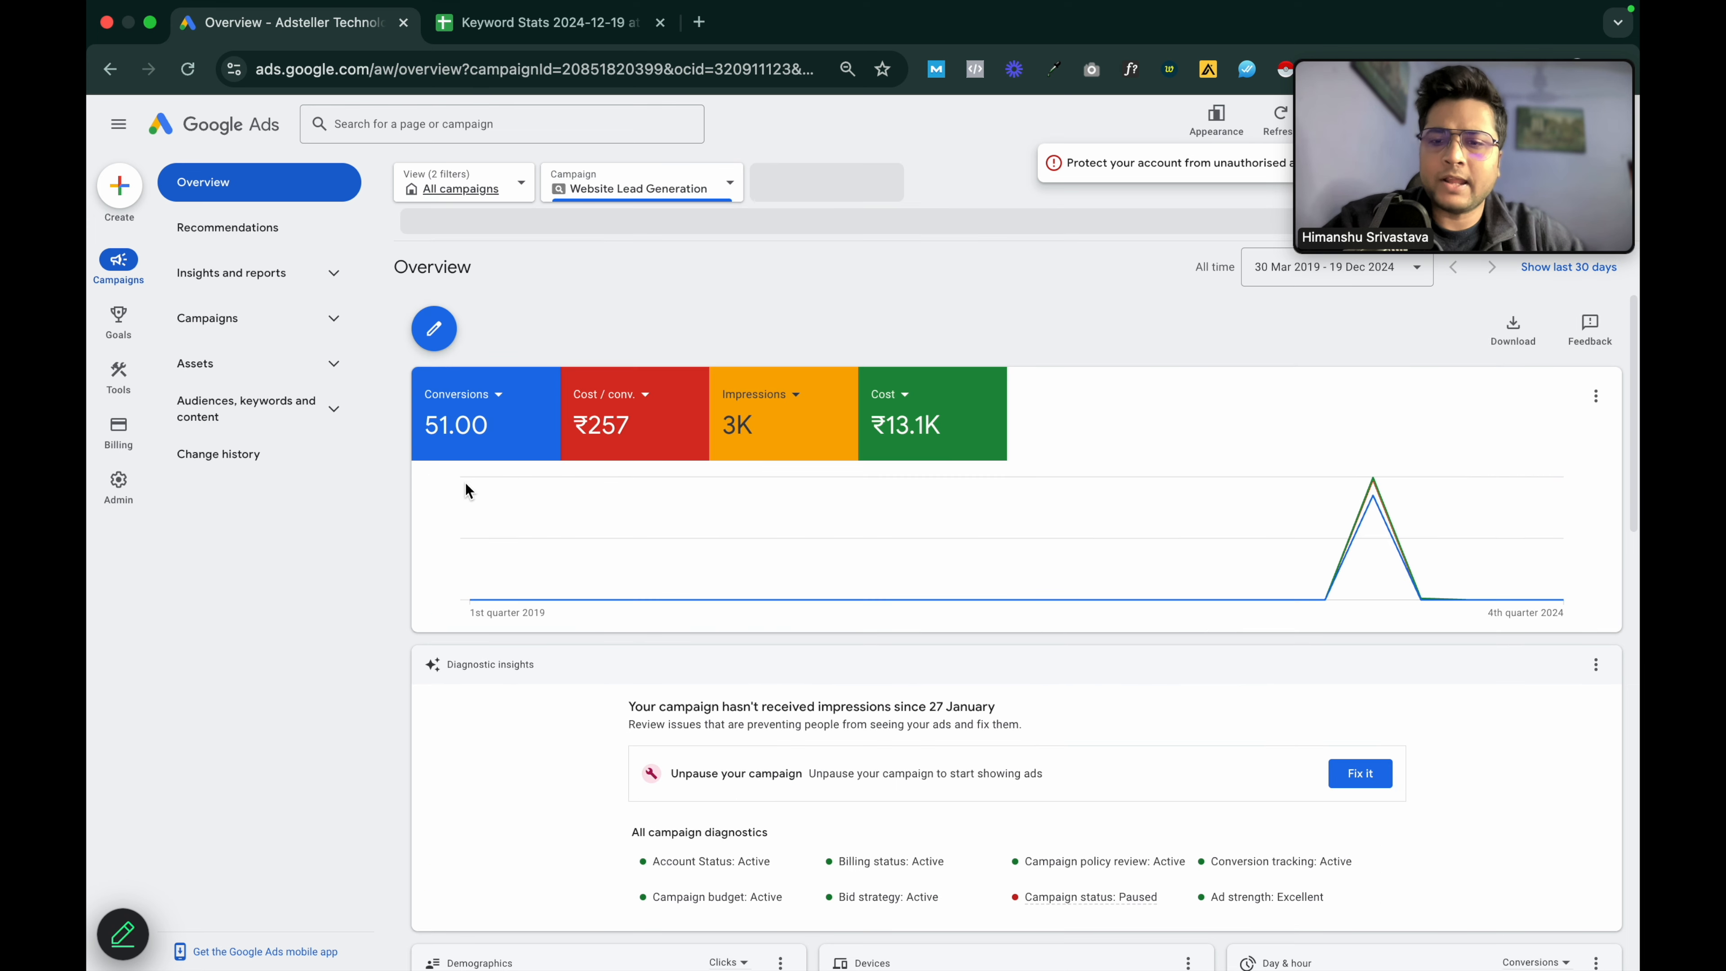
- Examine the top searches in the campaign overview's Searches card, paging forward to page 8
scroll(1223, 659, down, 3)
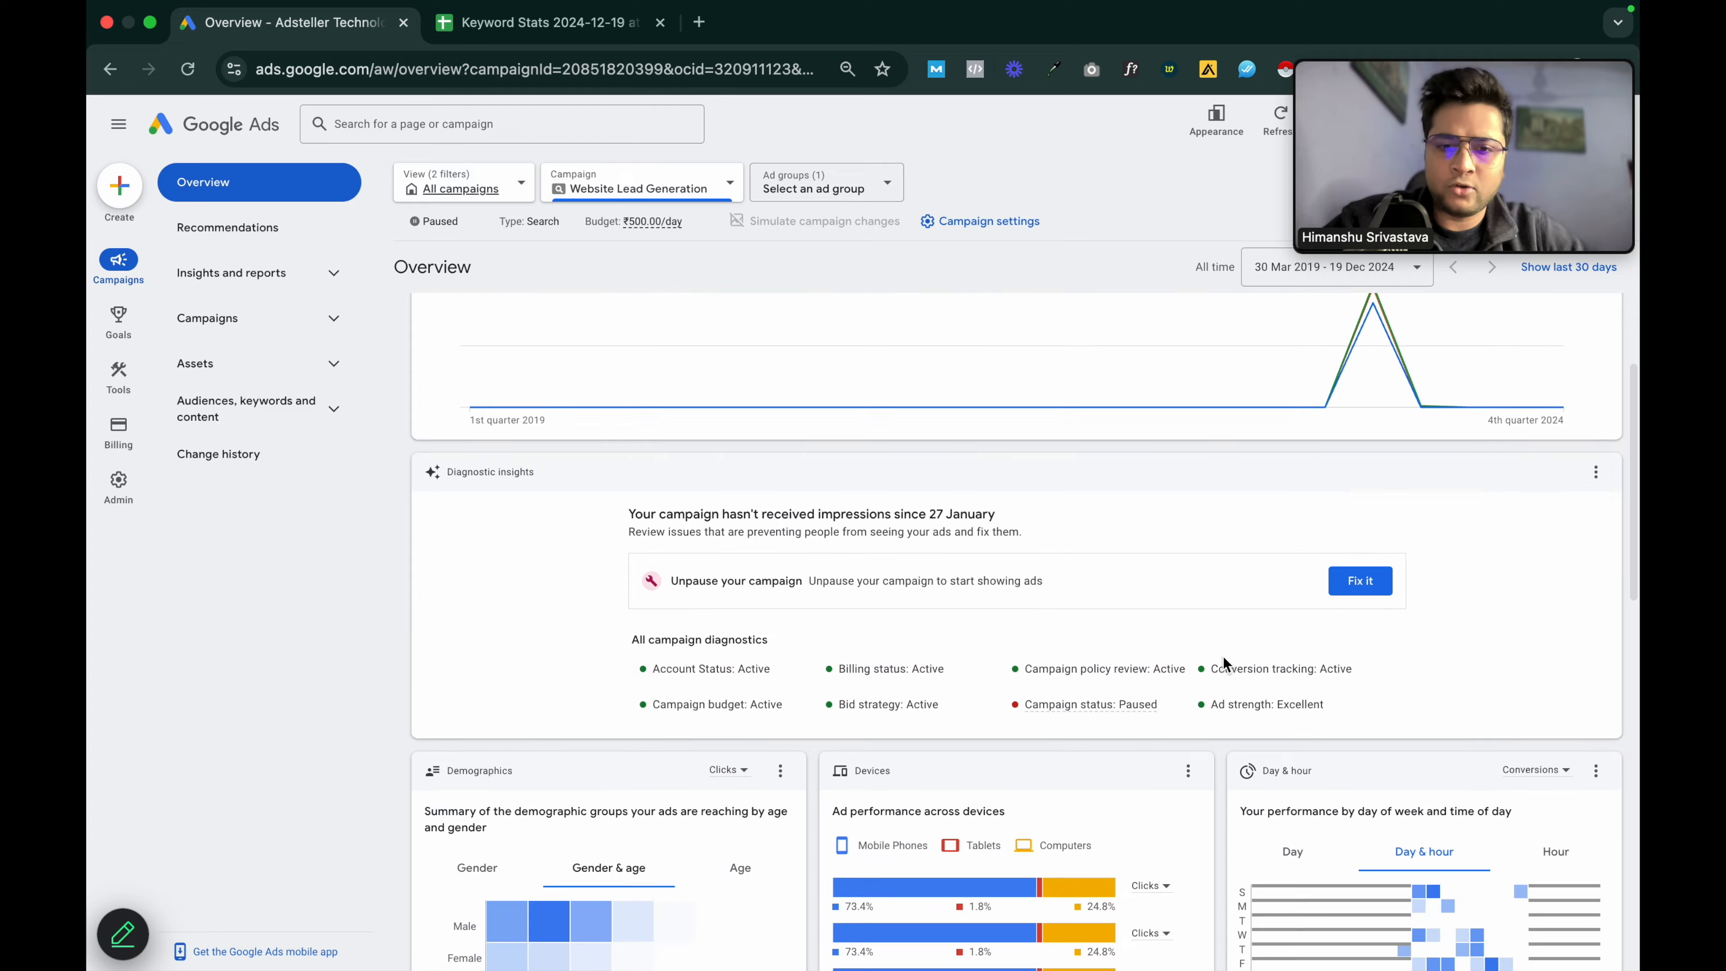
scroll(1223, 659, down, 10)
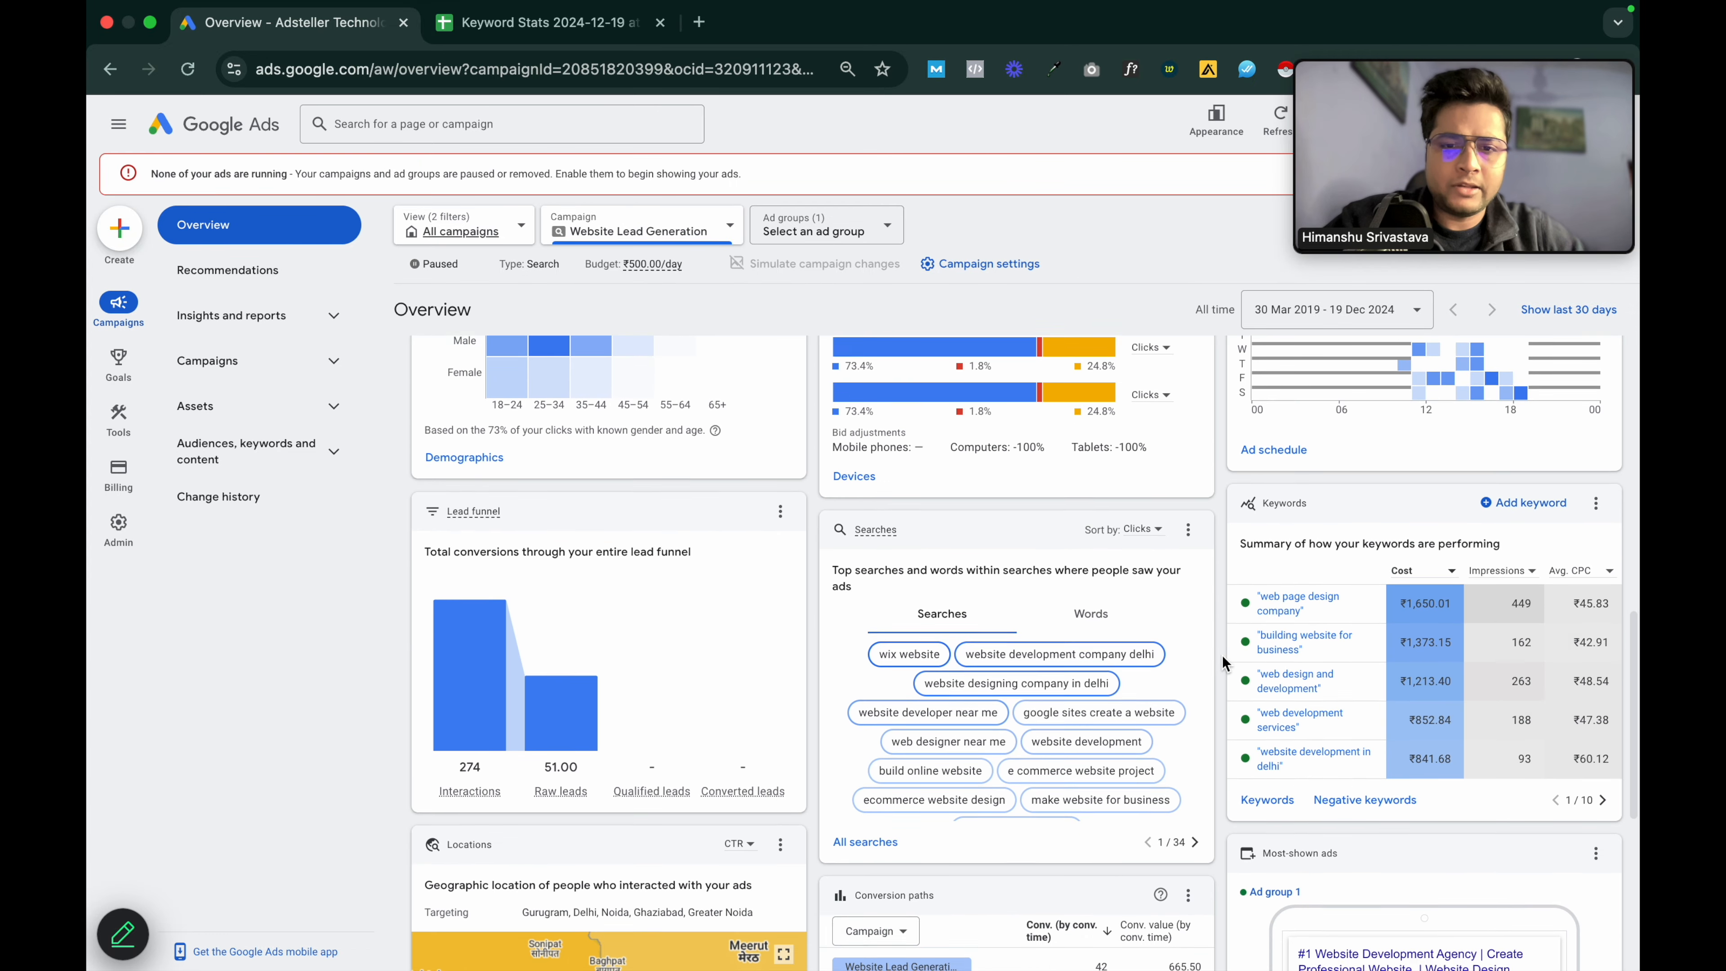
scroll(1202, 652, down, 1)
scroll(1201, 642, down, 1)
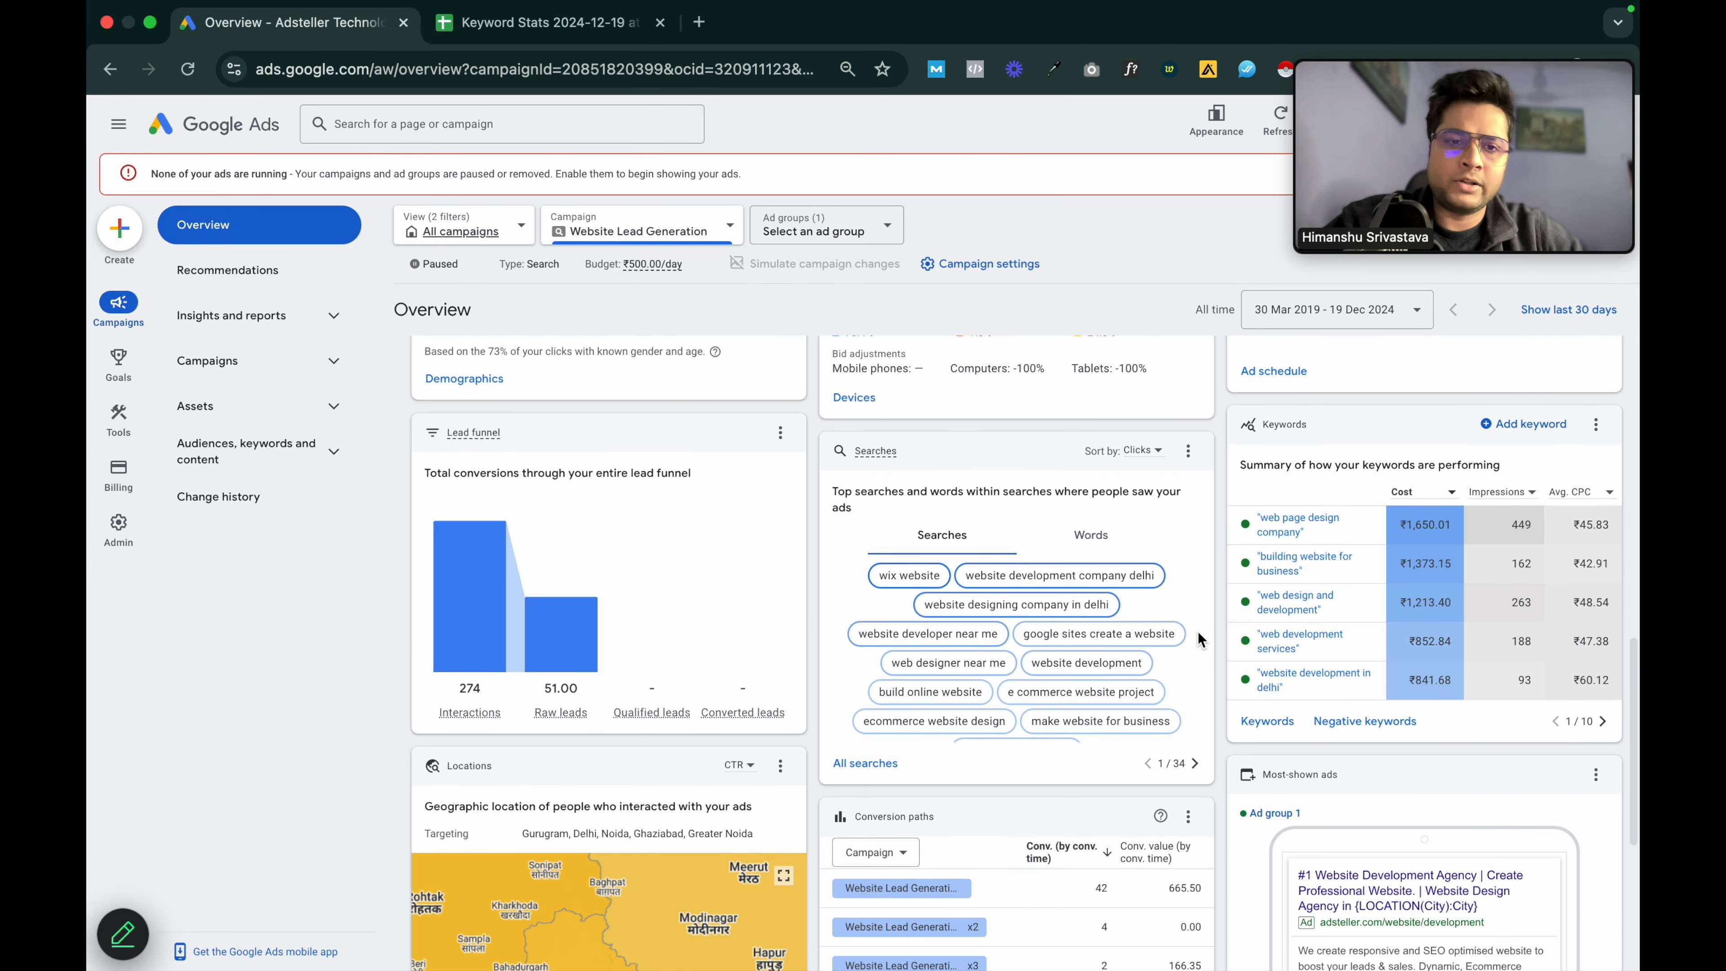
click(1195, 762)
click(1195, 762)
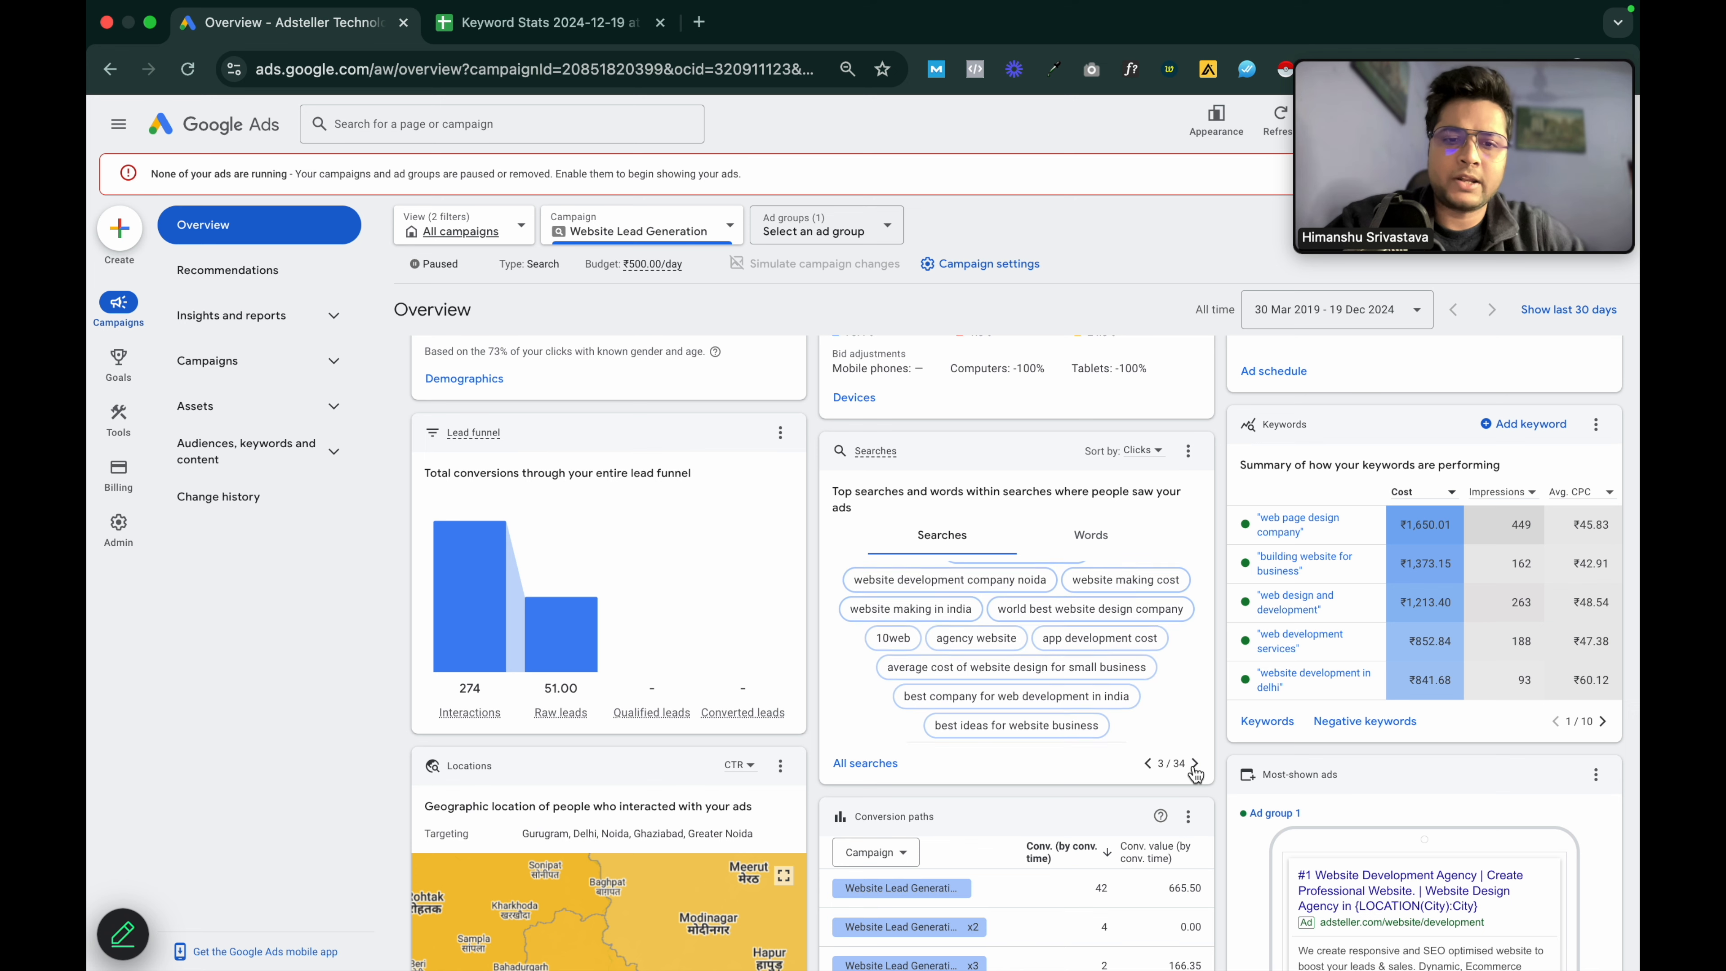
click(1195, 762)
click(1195, 762)
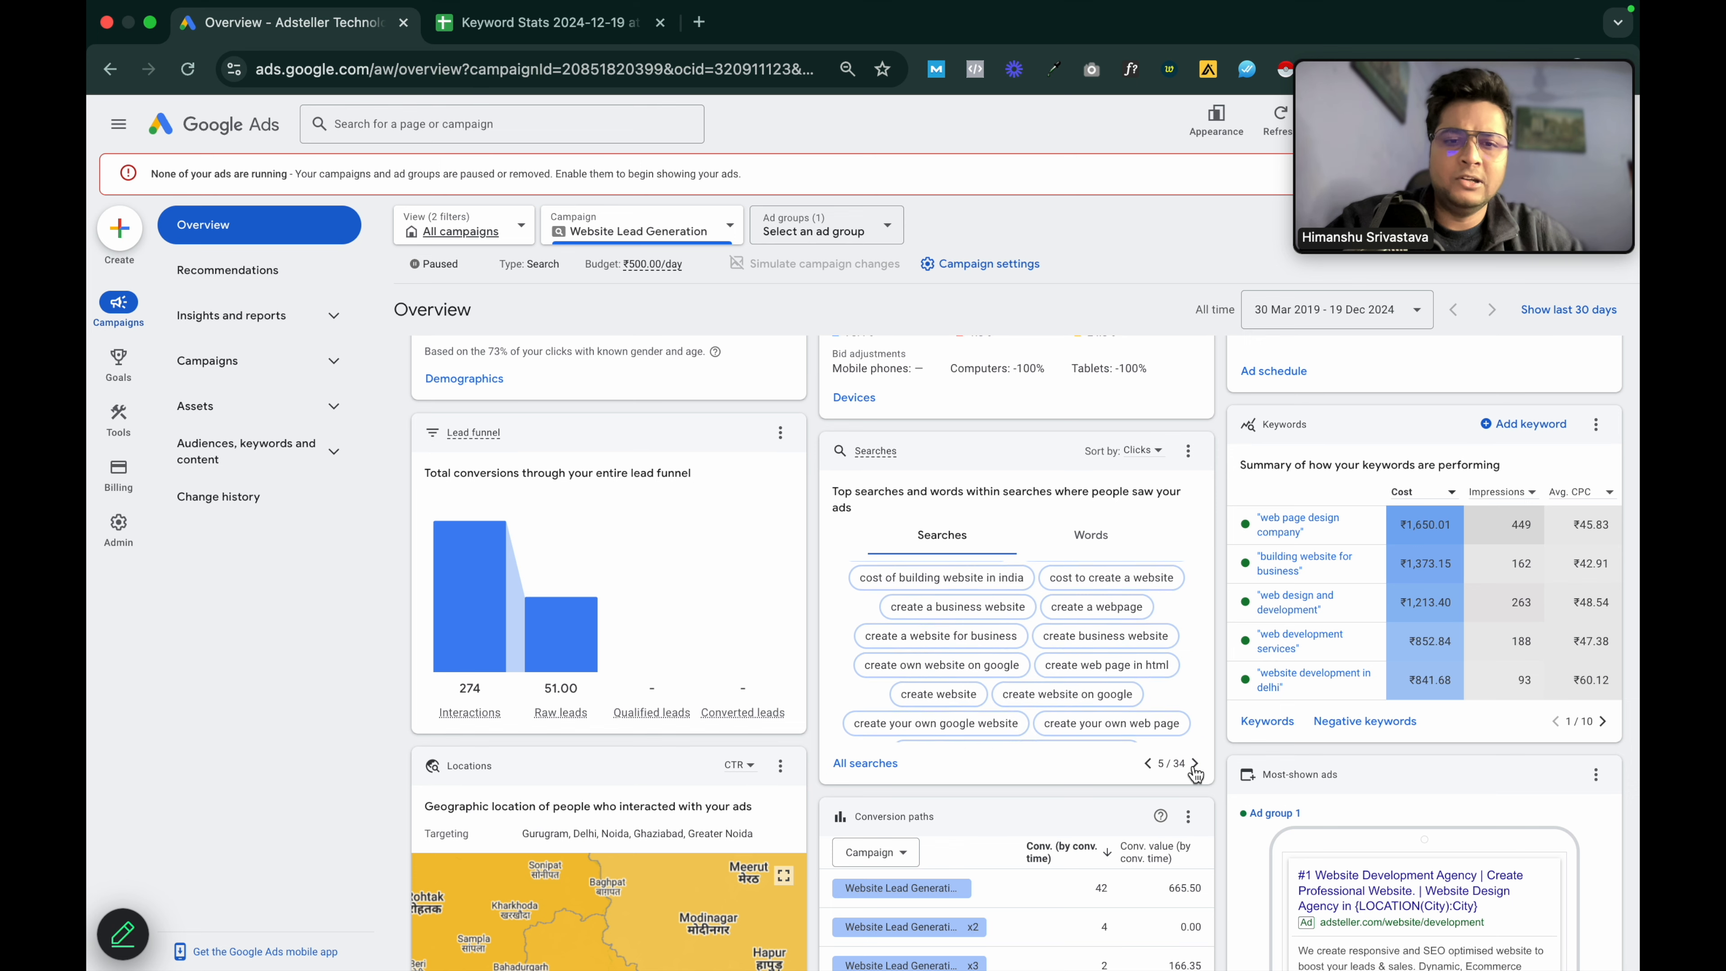
click(1195, 763)
click(1195, 763)
click(1194, 762)
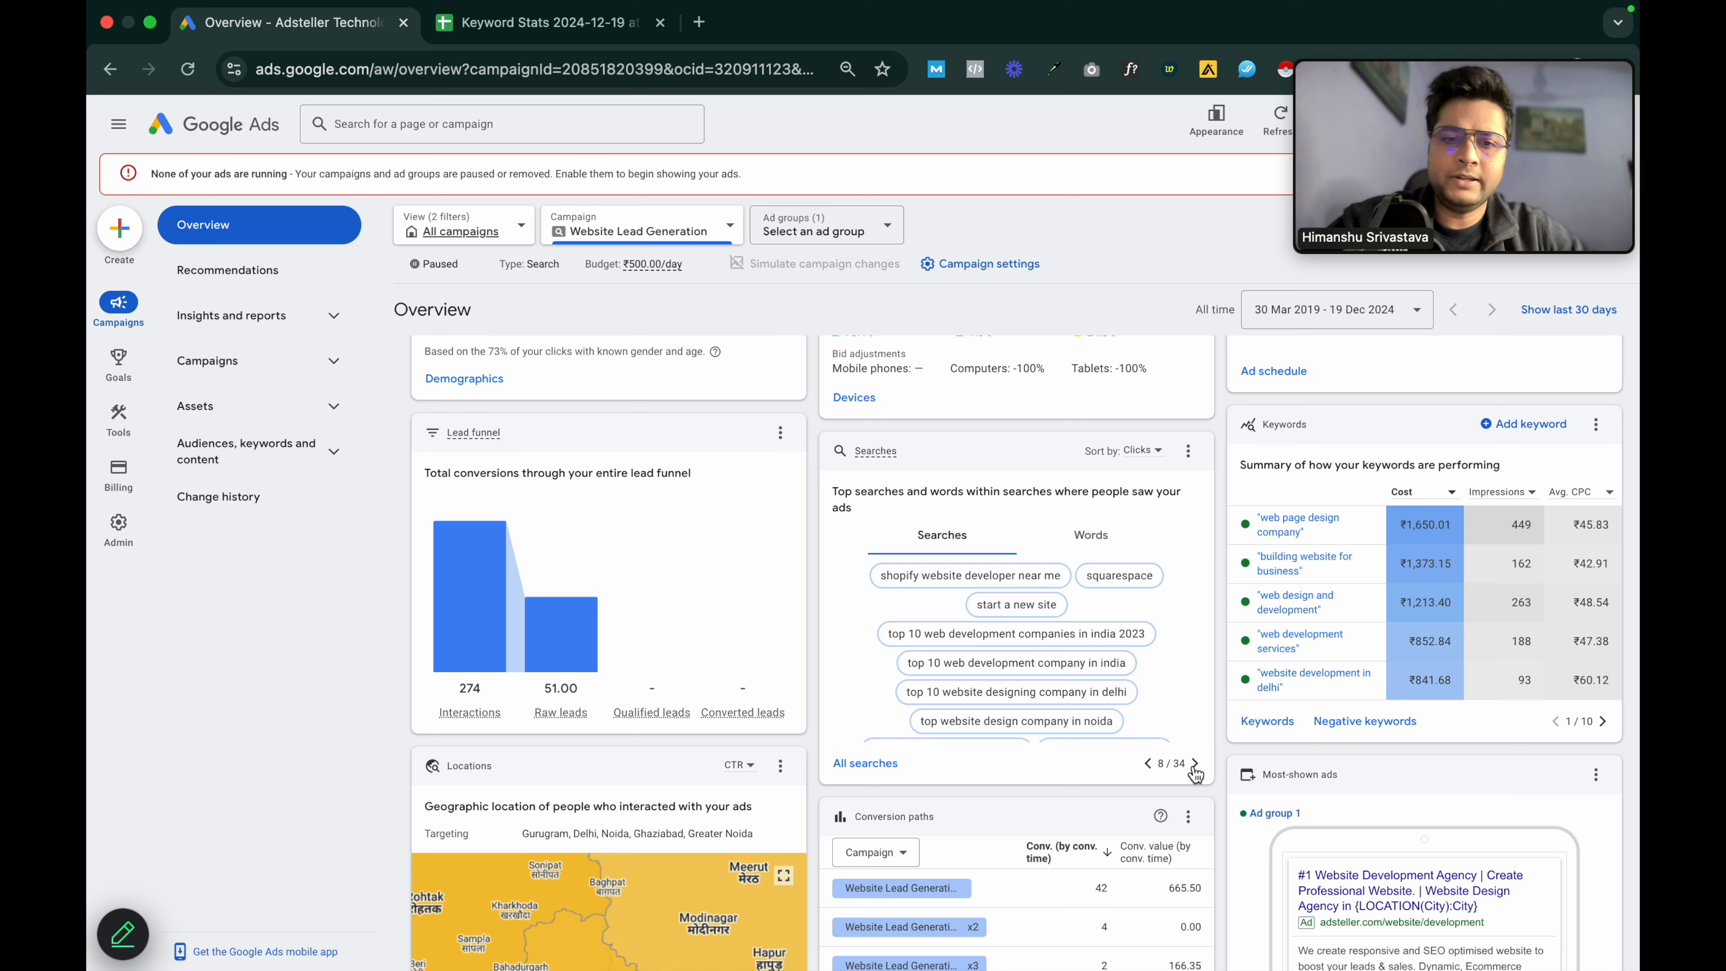
- Return to page 6 of the searches and examine which keywords triggered "make my website on google" and "ecommerce web developers india"
click(1147, 762)
click(1147, 763)
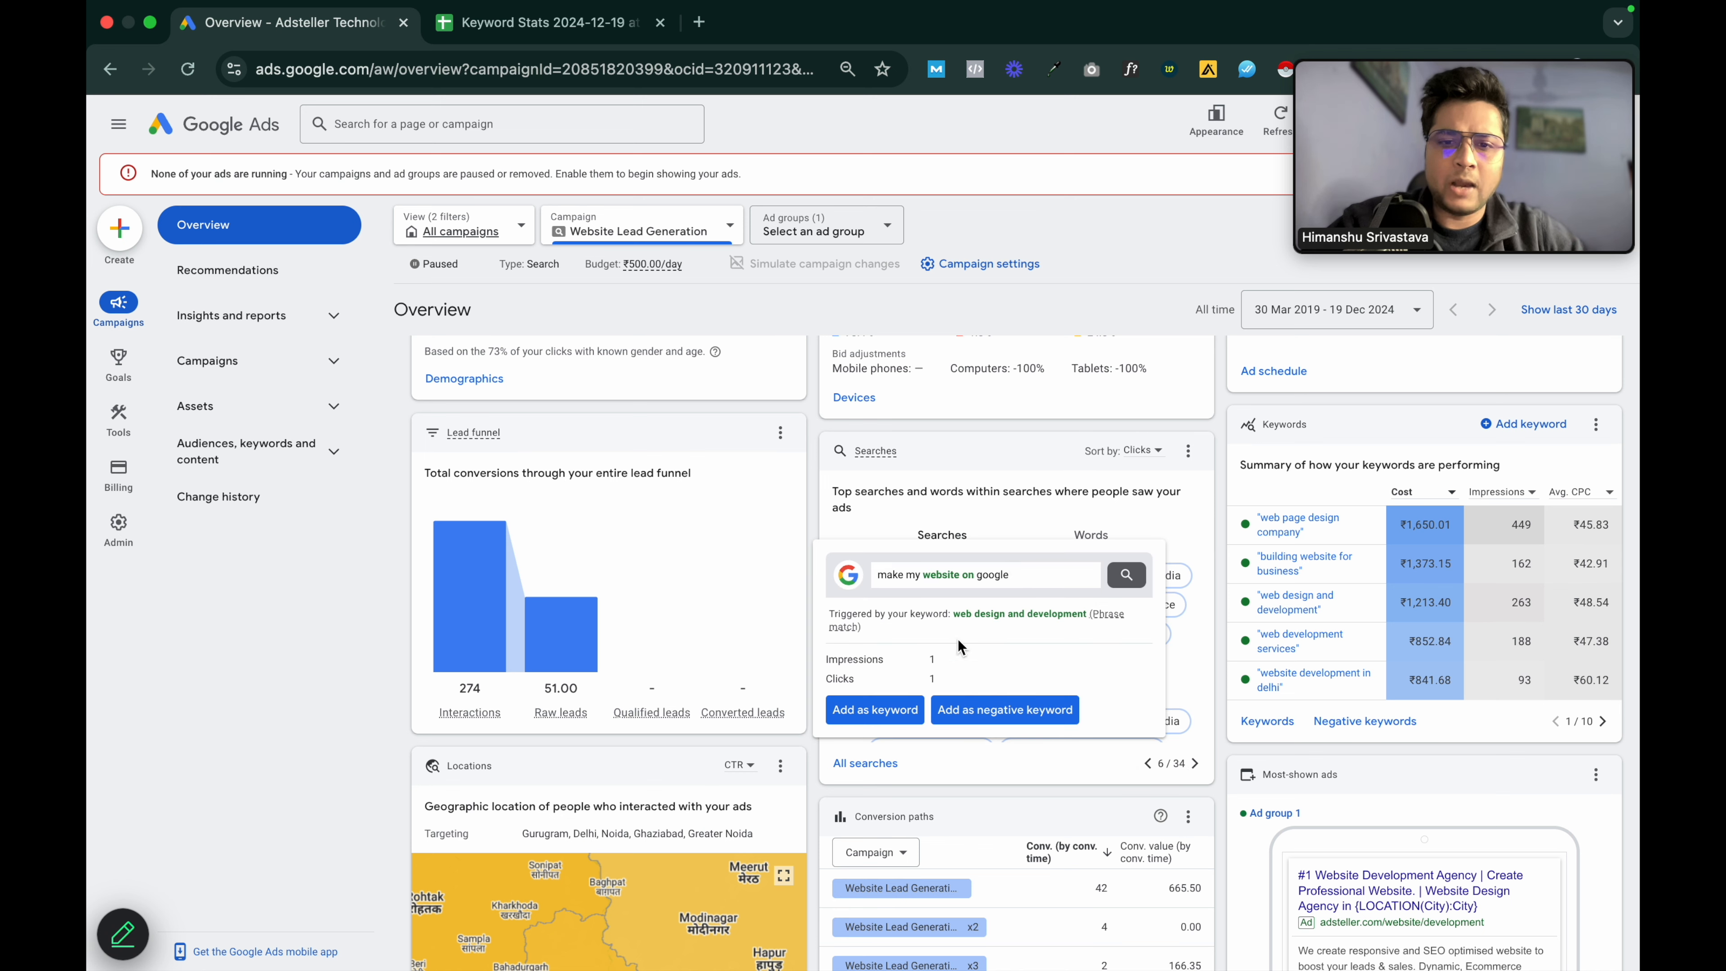
mouse_move(1163, 584)
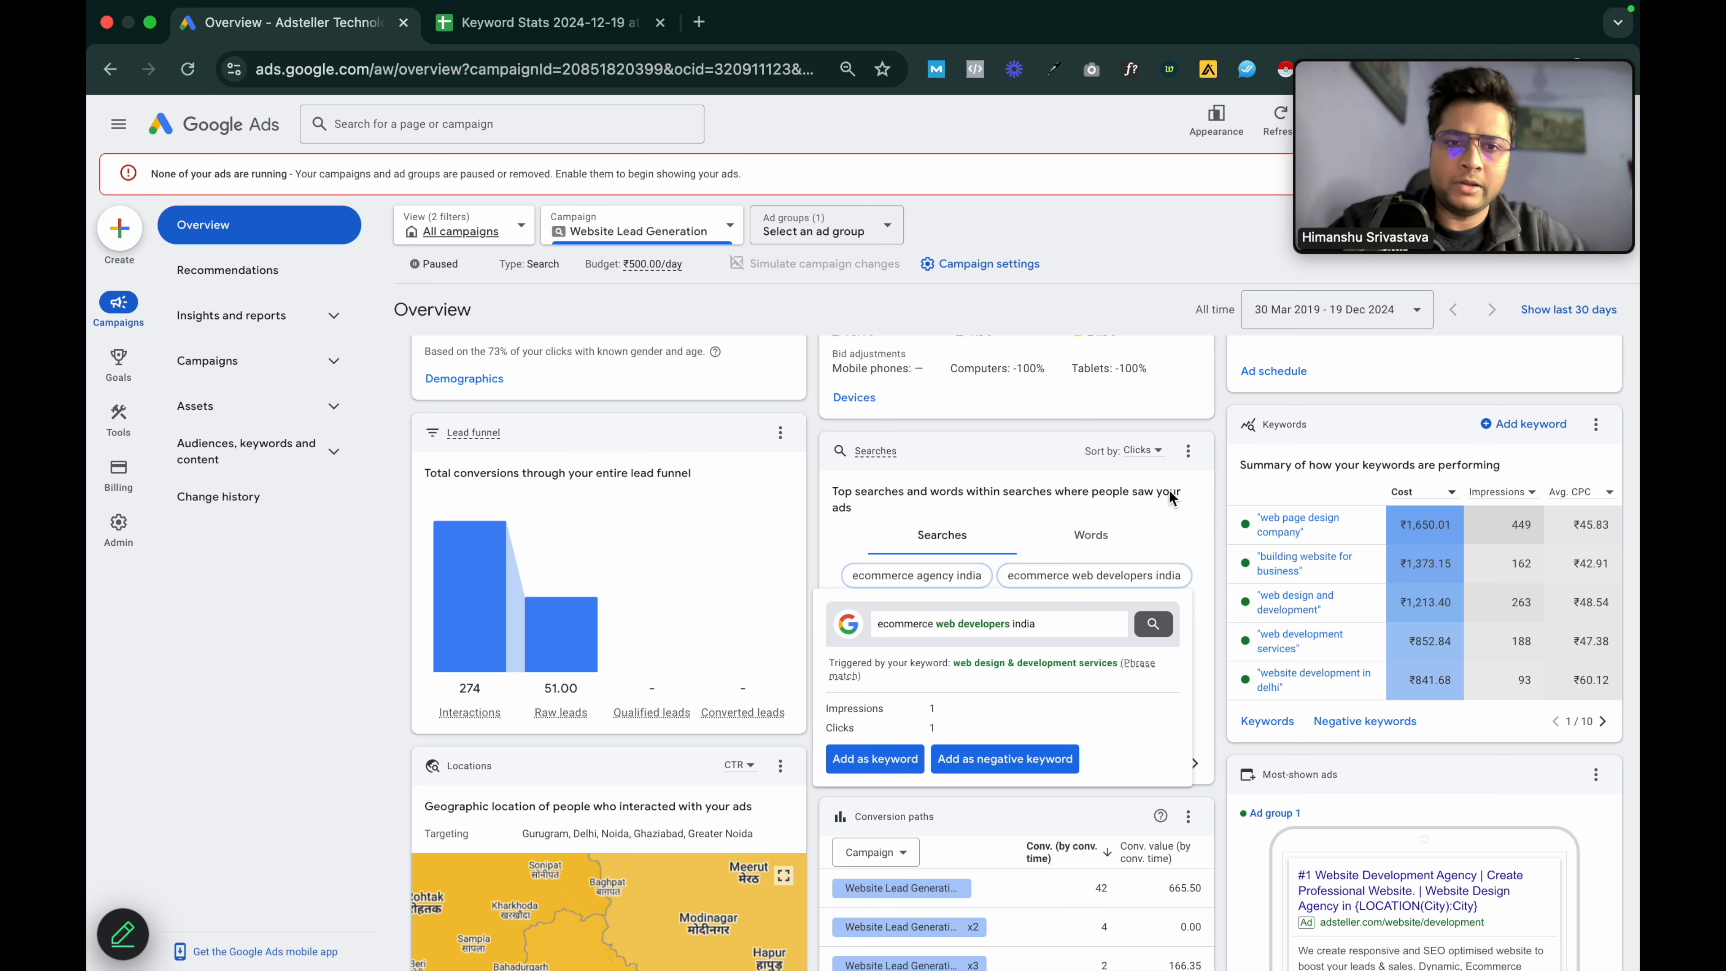
- Examine the top searches in the Searches card, paging back to page 1
click(1143, 449)
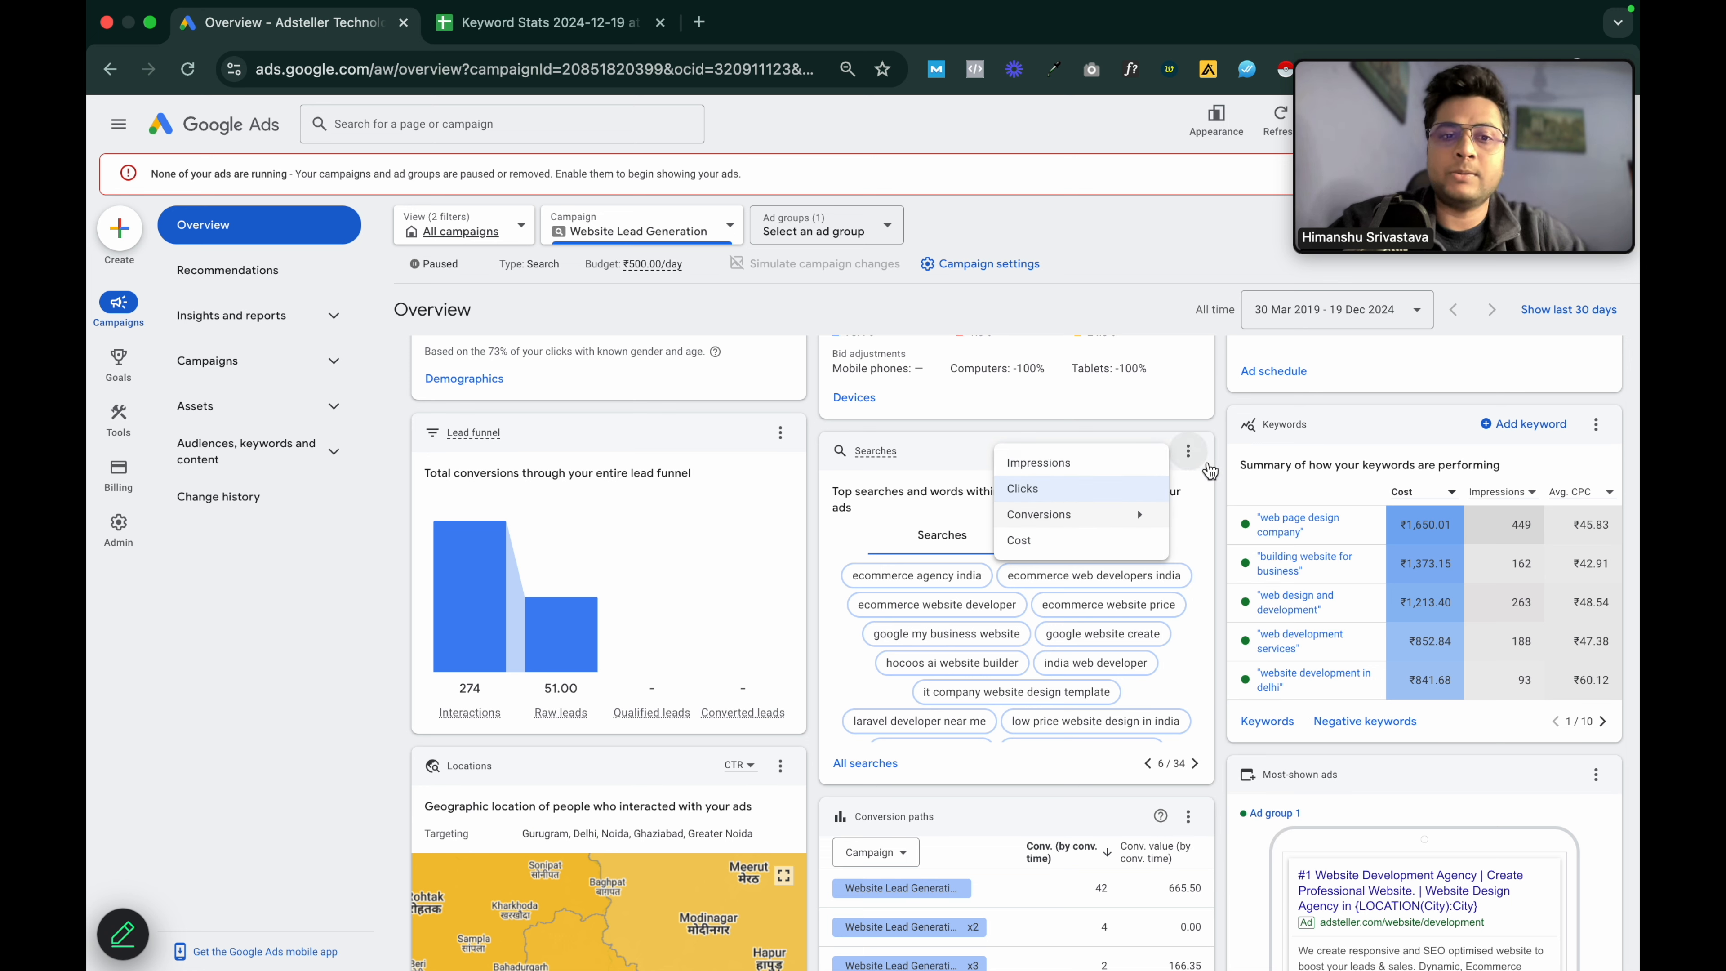
click(1222, 484)
click(1147, 762)
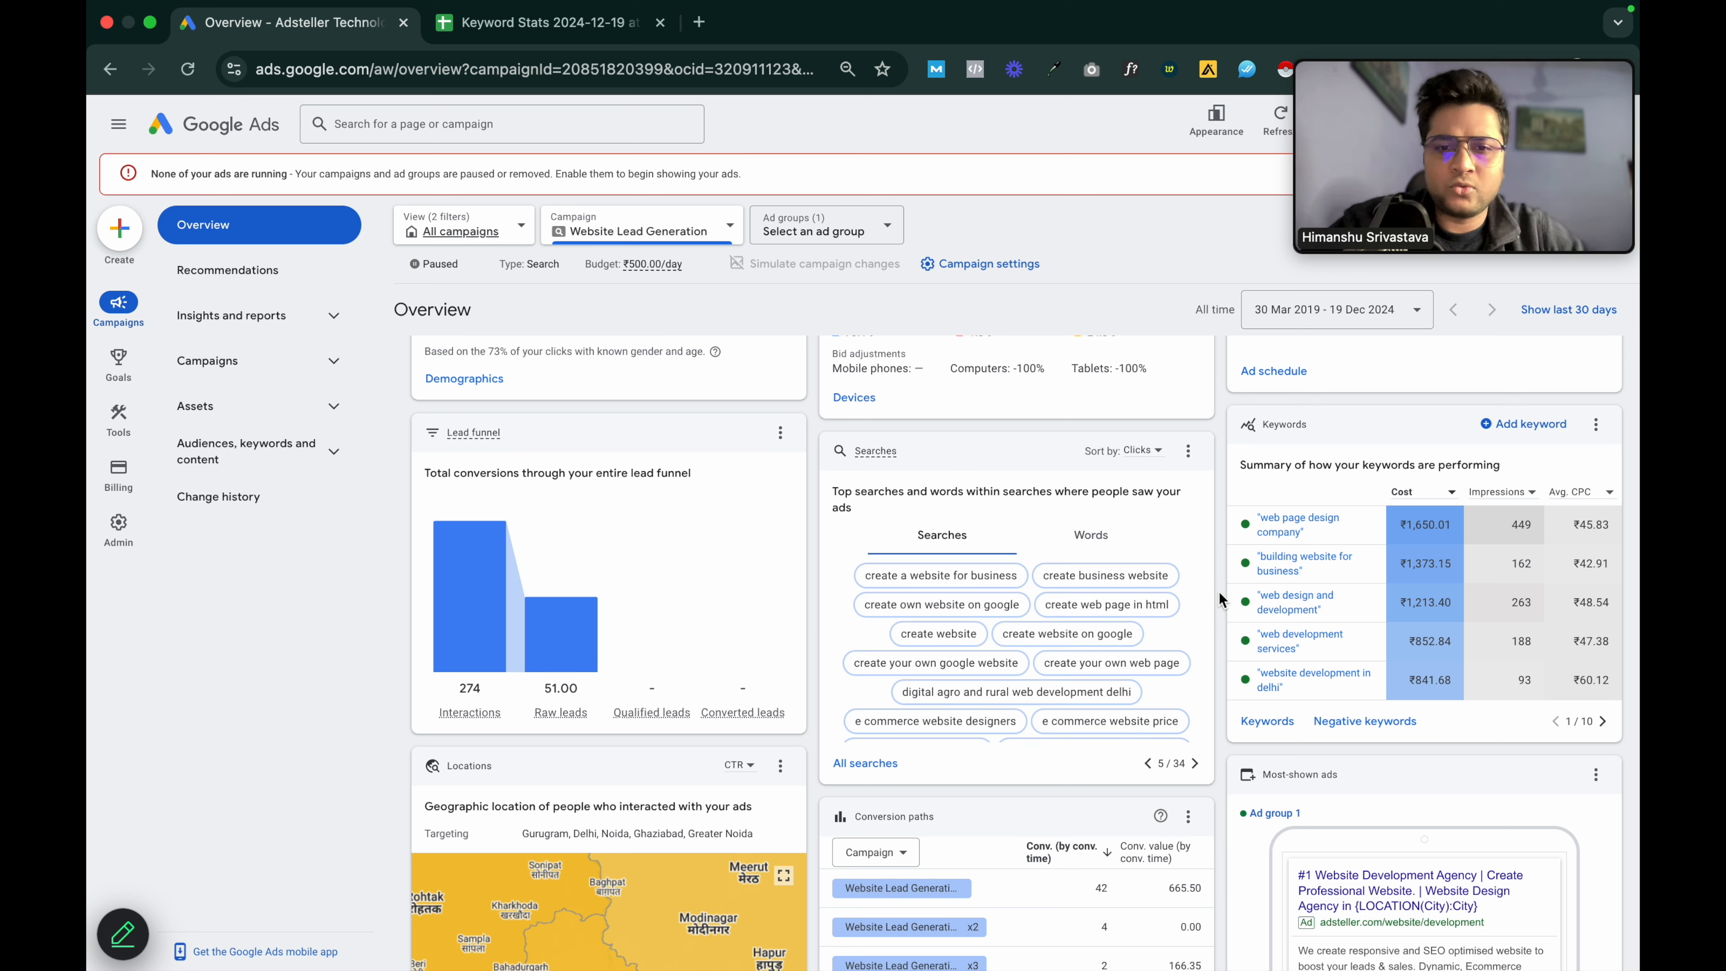
click(1148, 764)
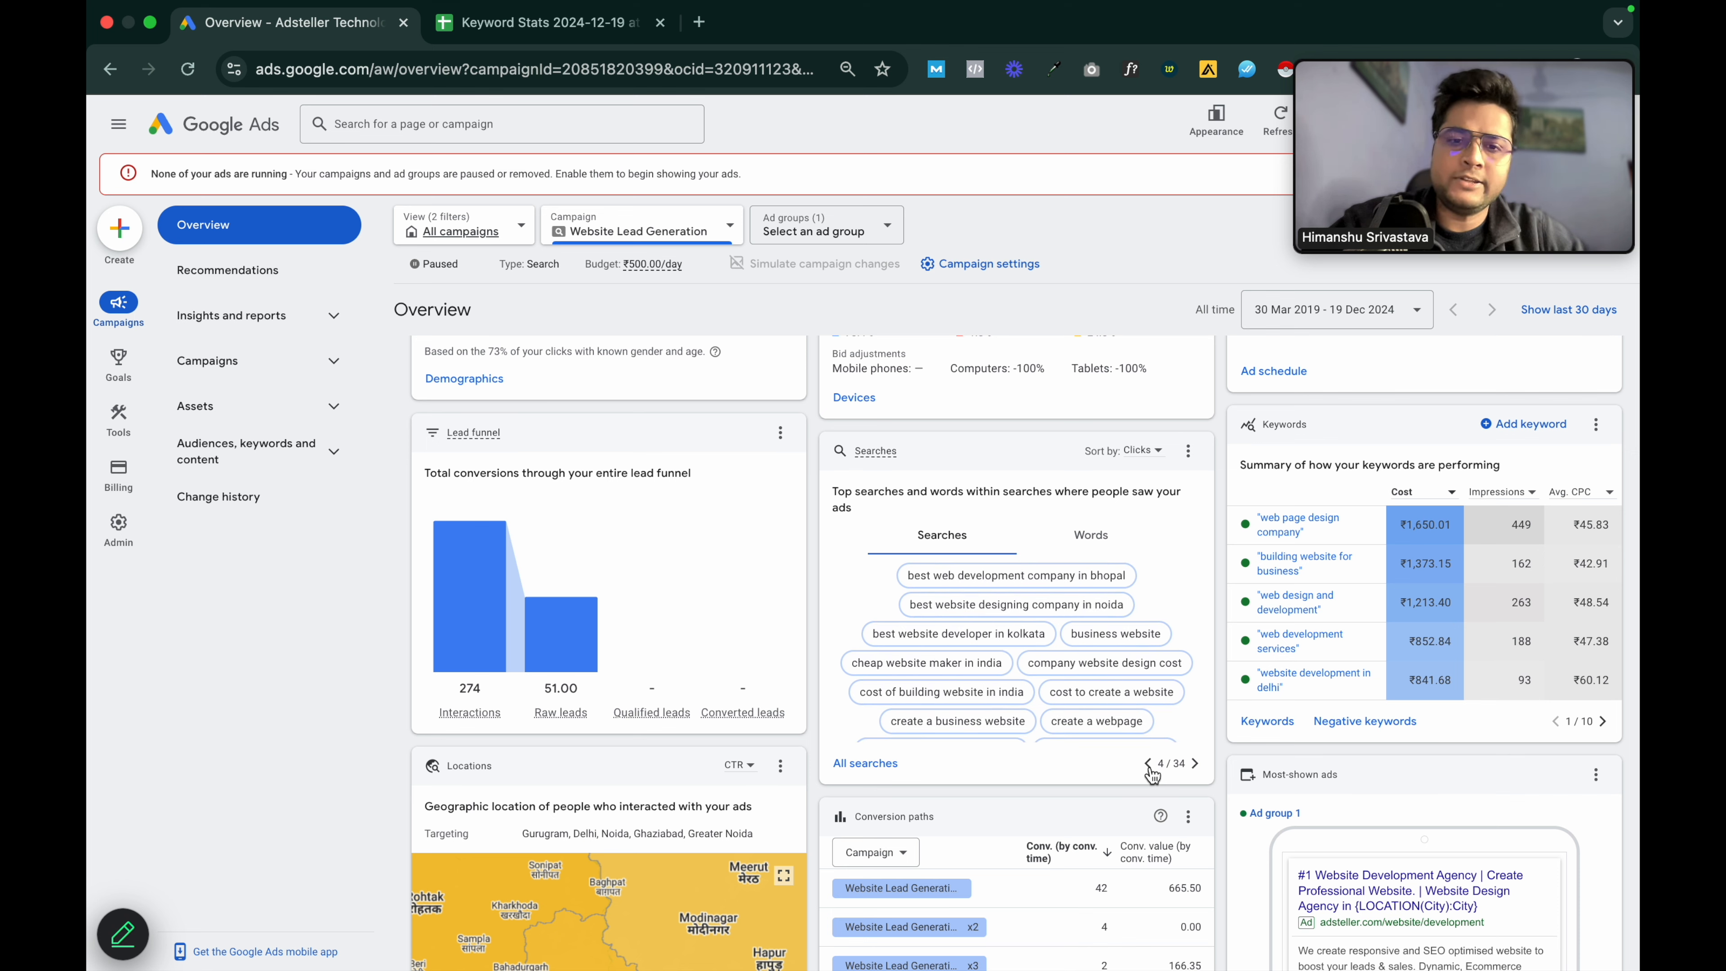
click(1148, 764)
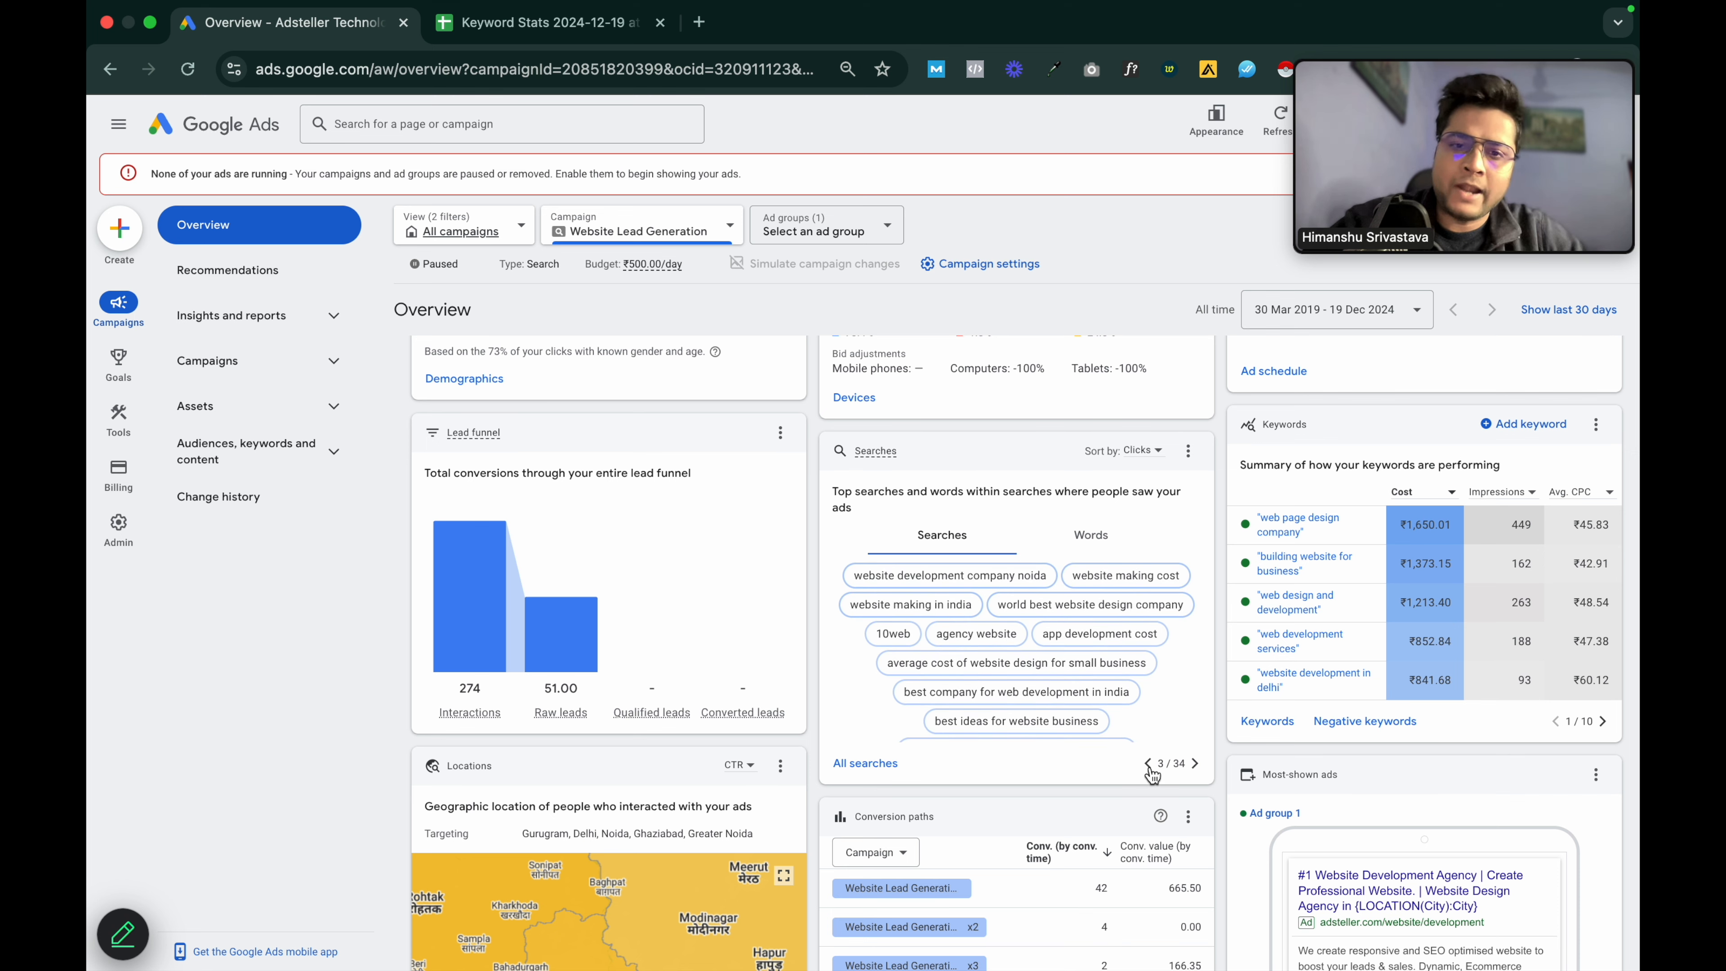
mouse_move(880, 642)
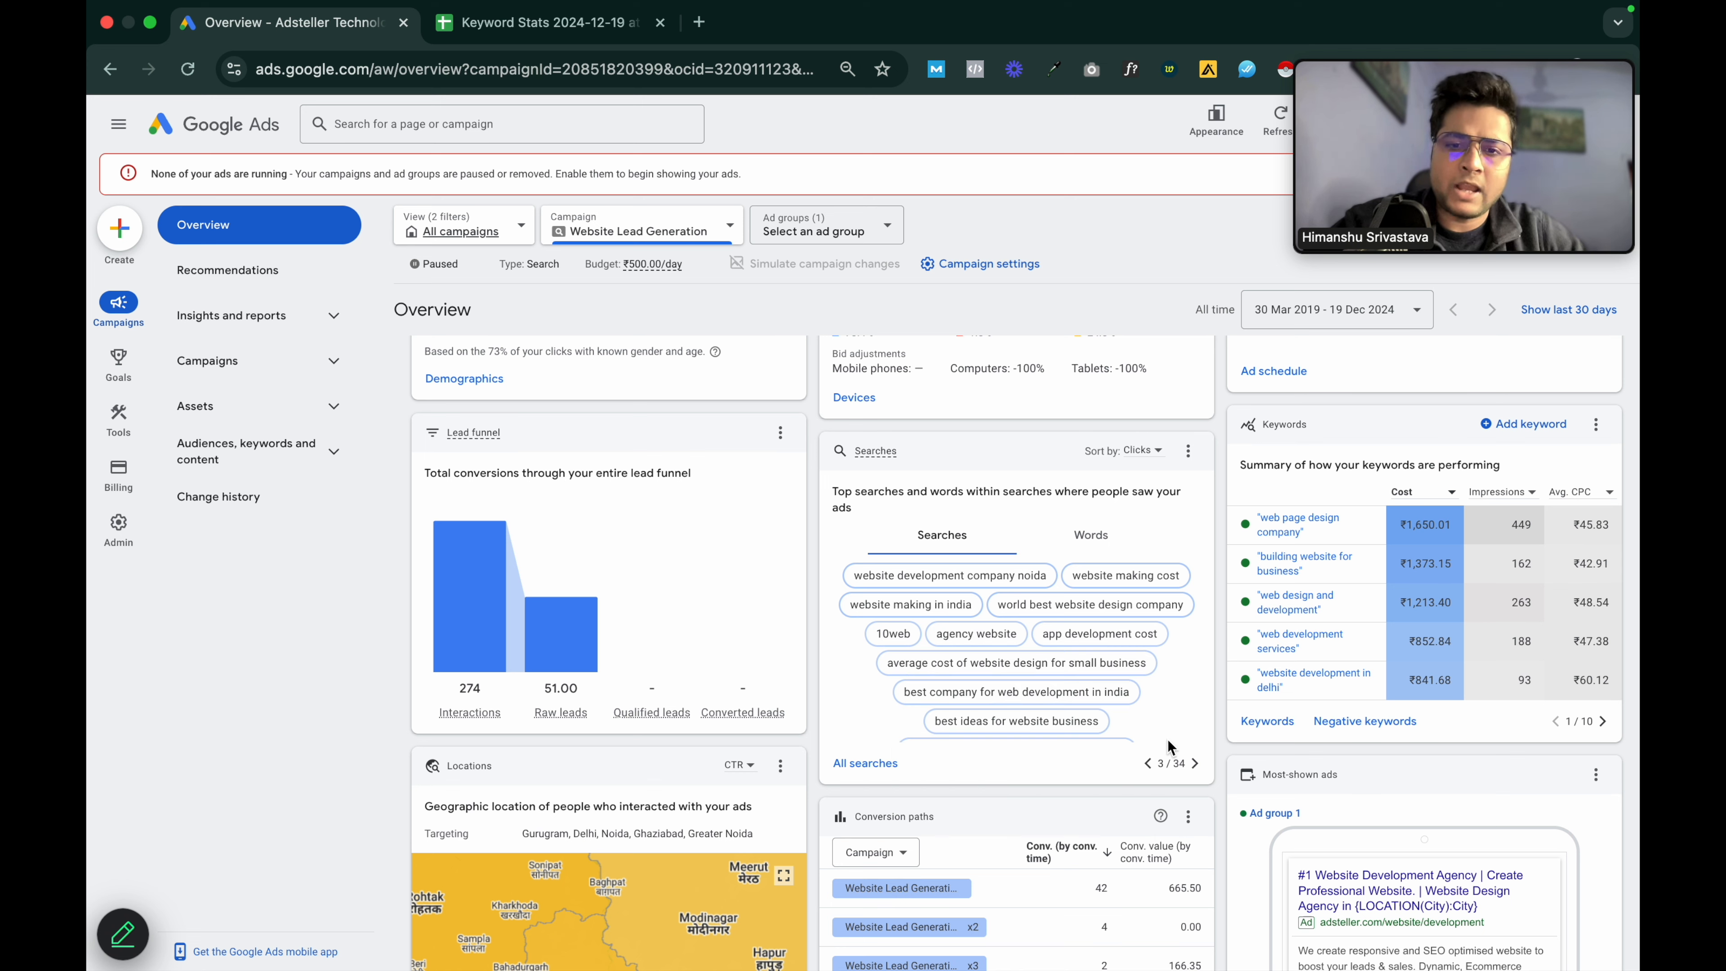
click(1148, 764)
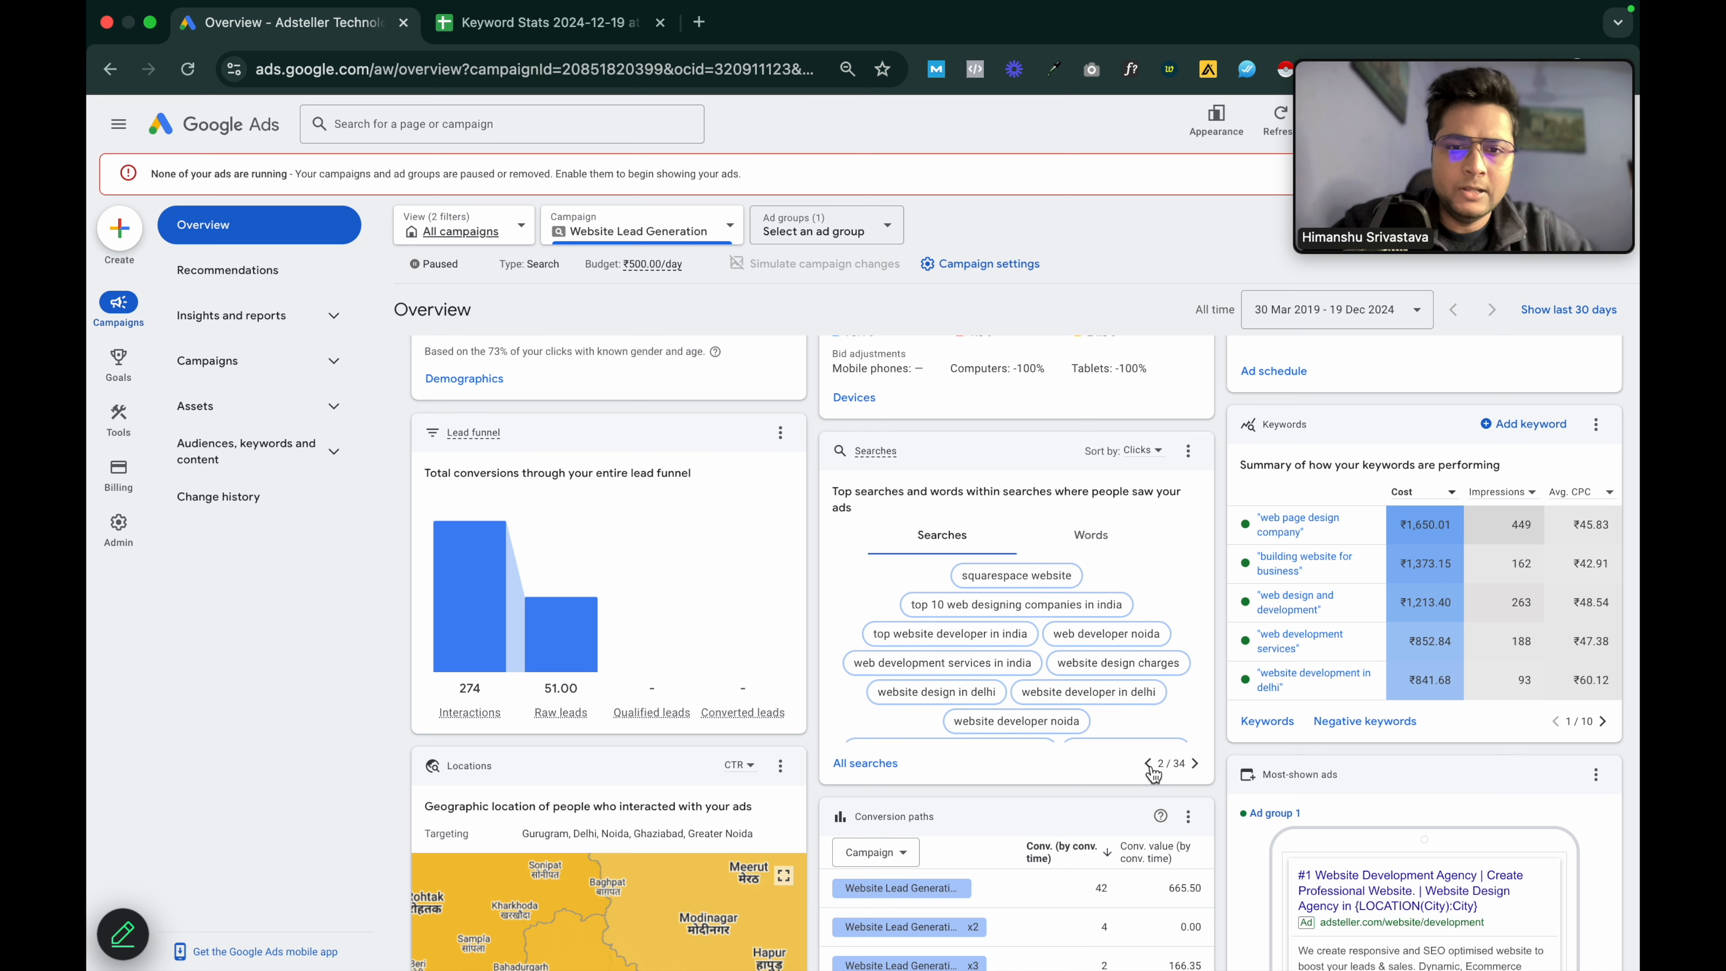
click(1148, 764)
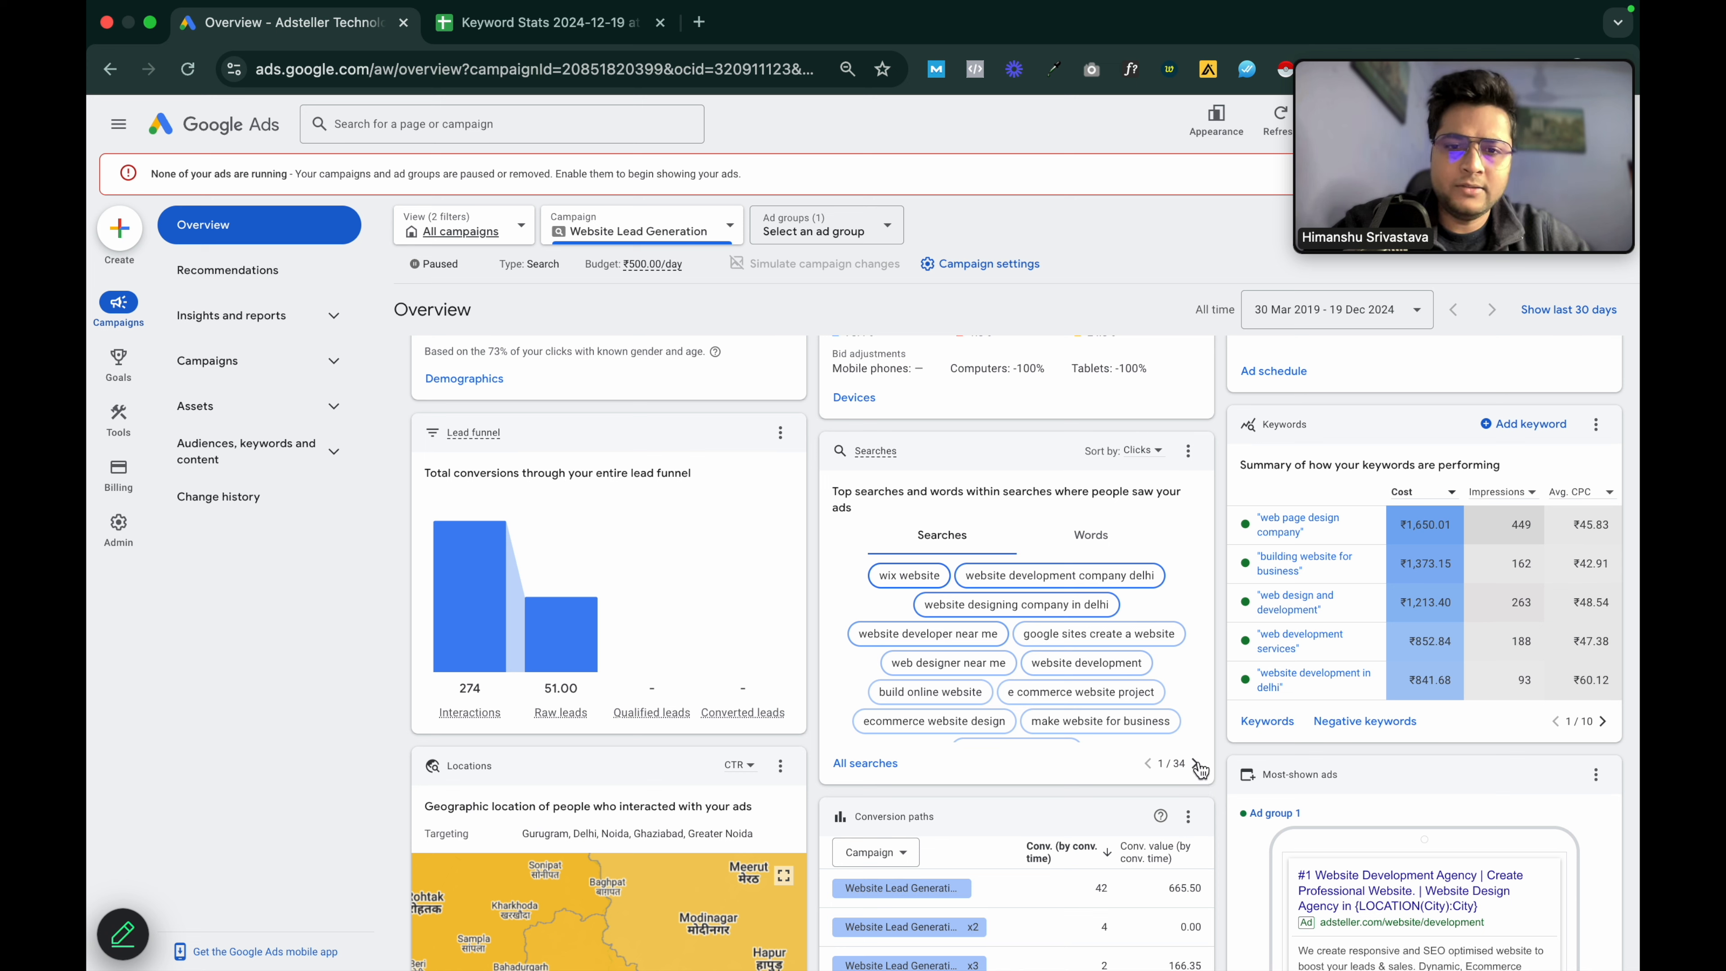
- Examine which keyword triggered the search "make website for business" in the Searches card
click(1155, 722)
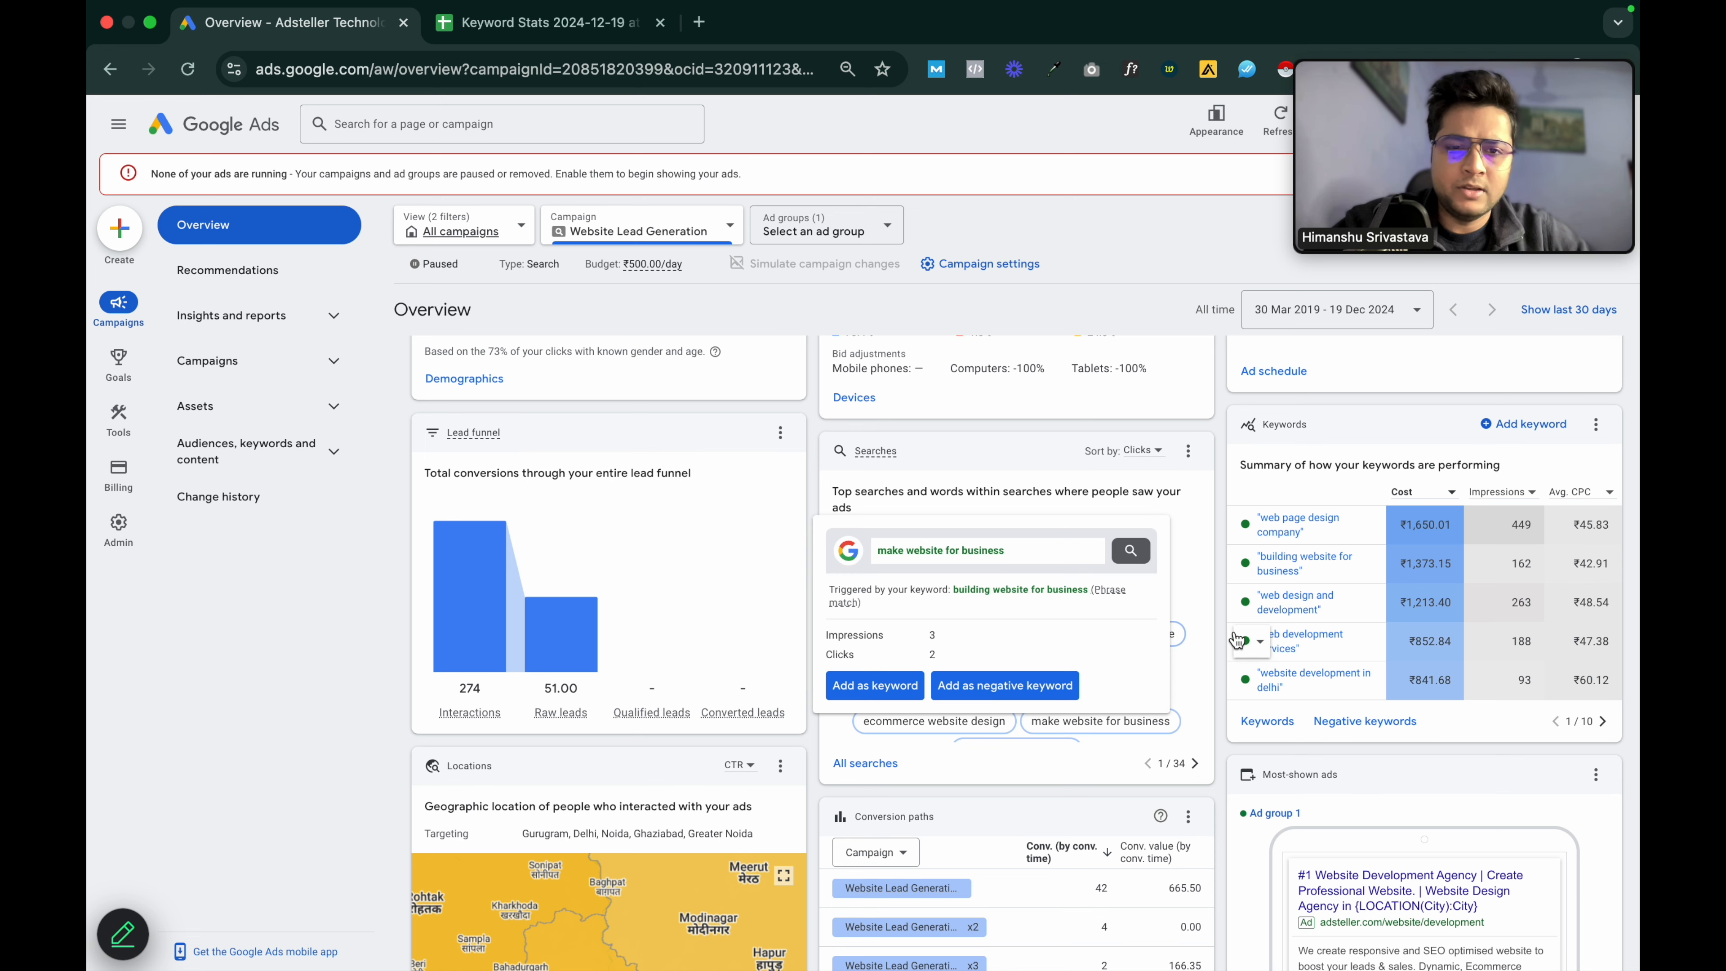
click(1131, 634)
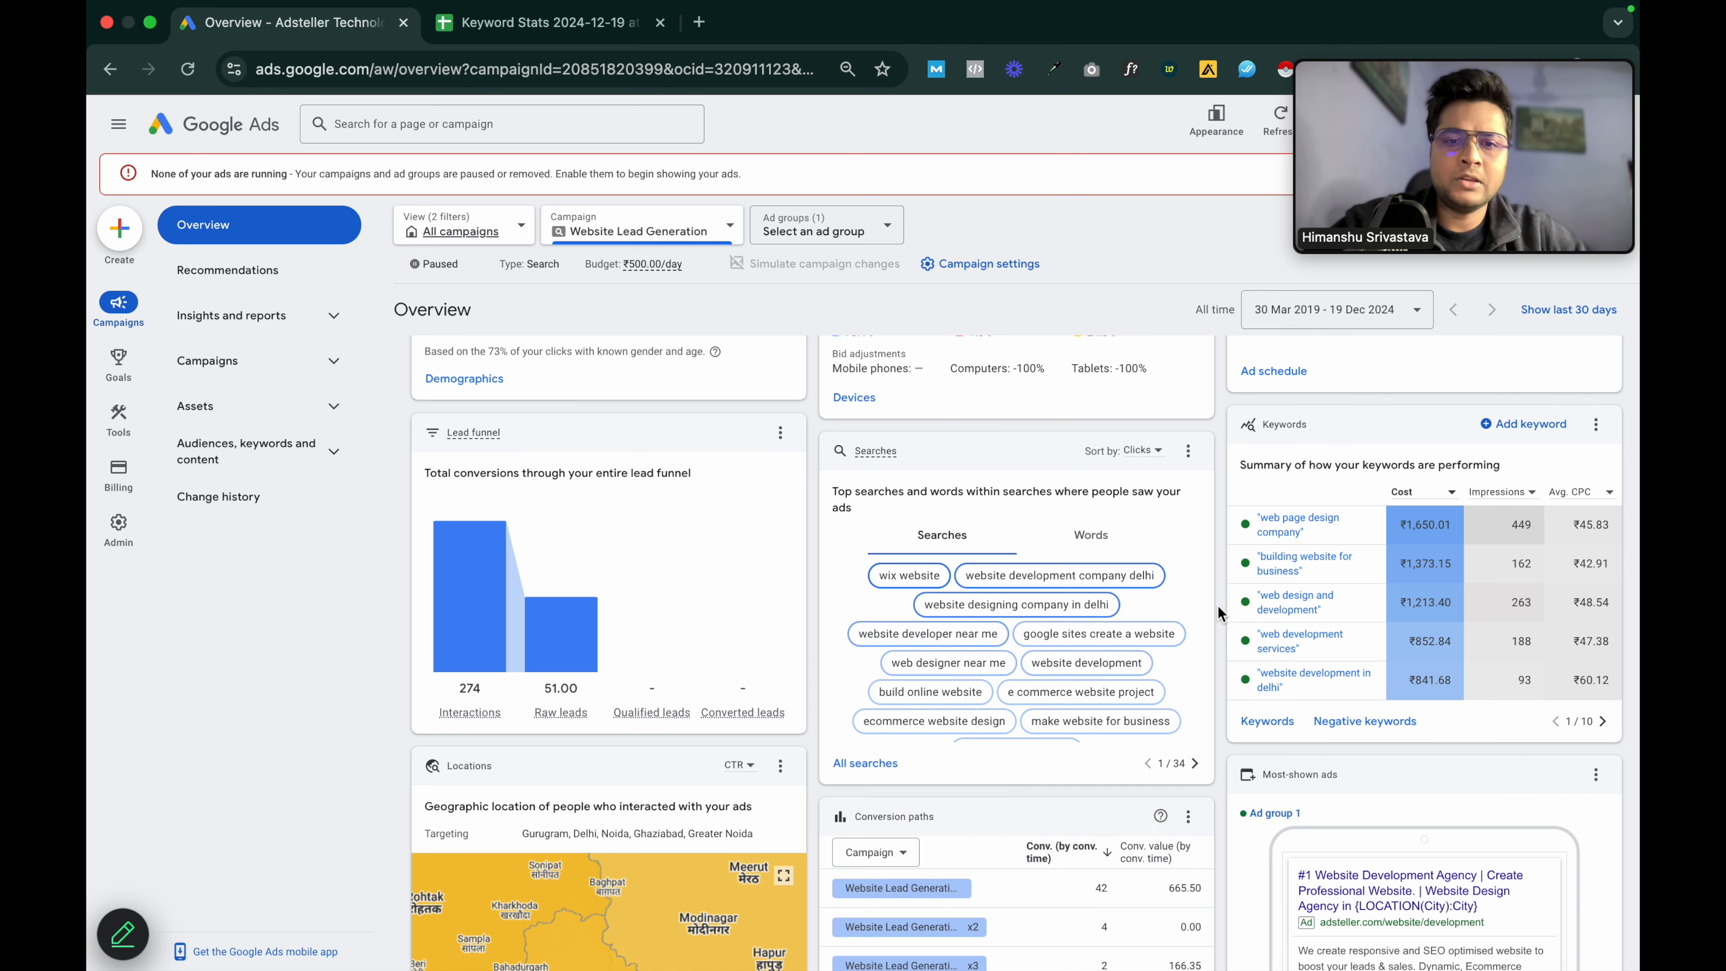
scroll(1218, 607, up, 15)
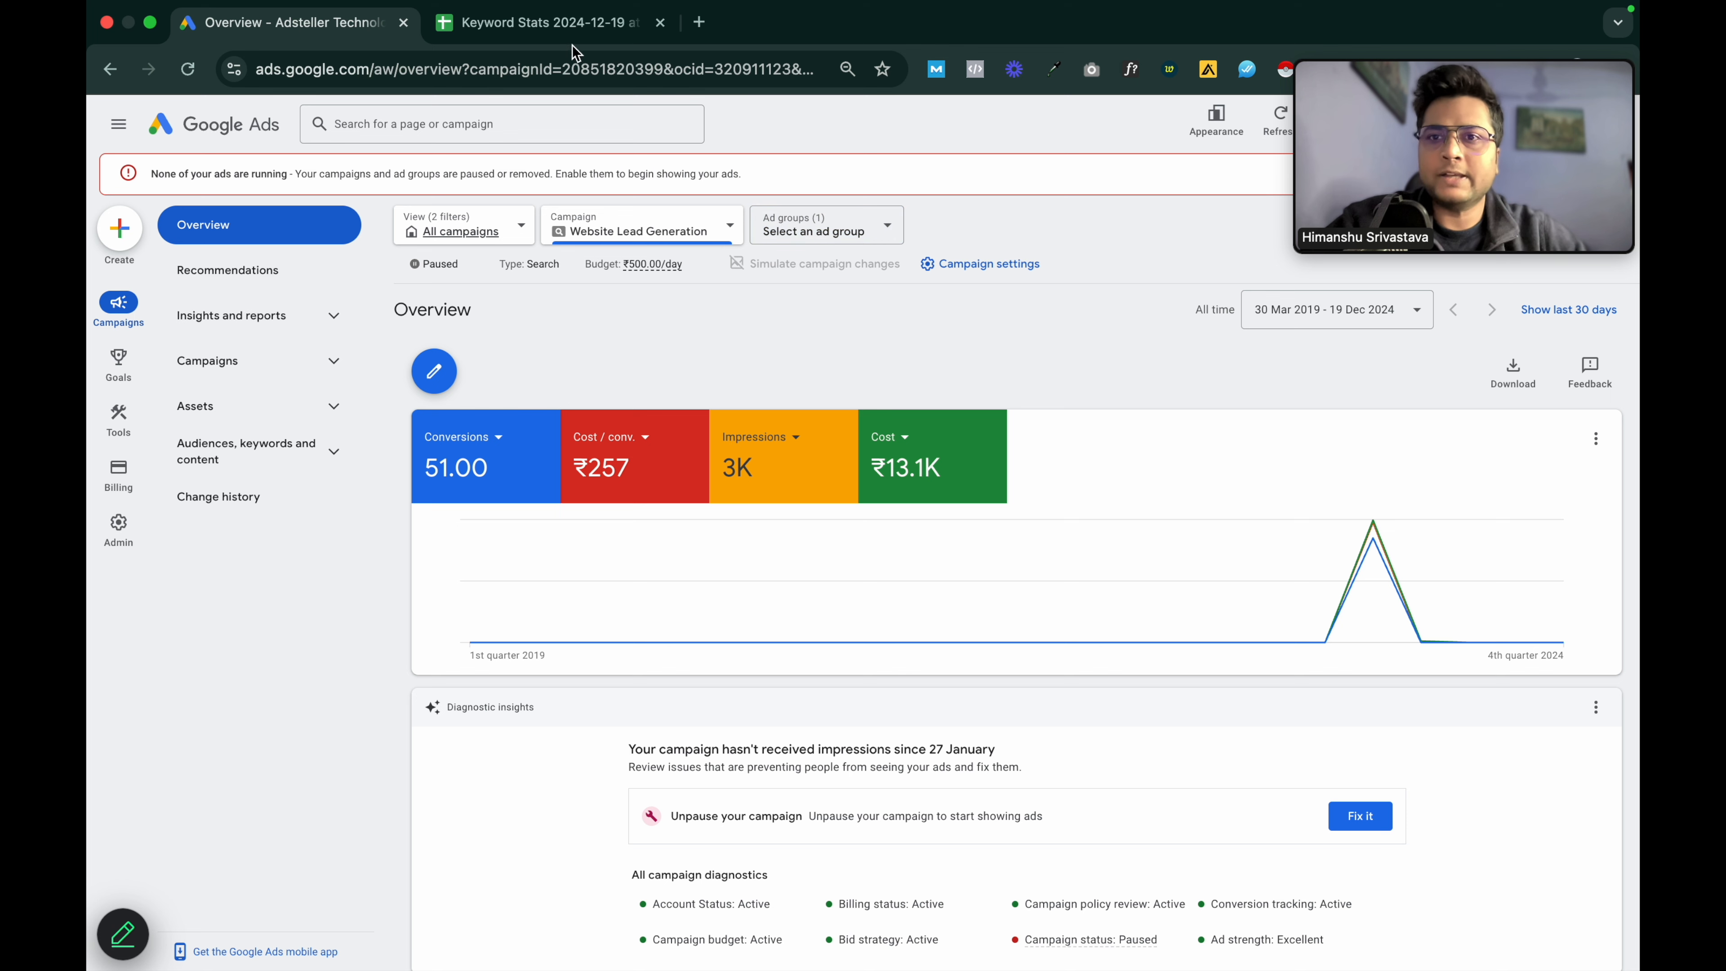
- Switch to the Keyword Stats sheet in Google Sheets, enter the heading "Negative Keyword" in R1 and widen column R to fit it
click(520, 34)
drag(289, 268, 319, 578)
click(702, 245)
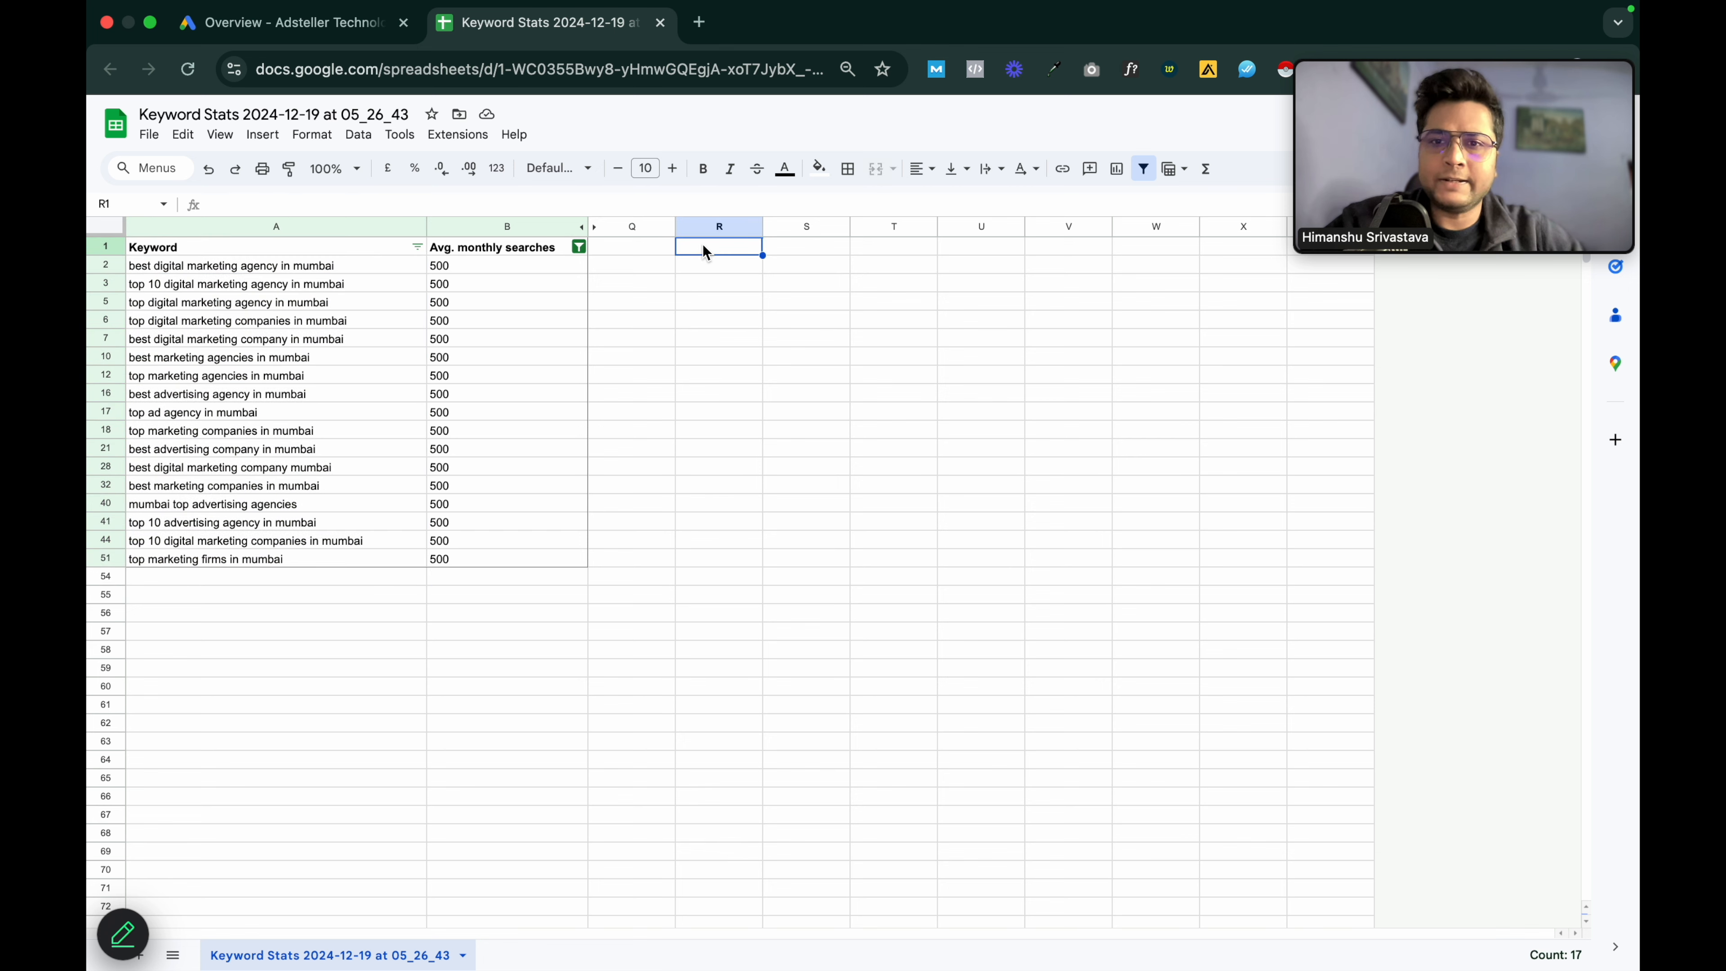
text(Negative )
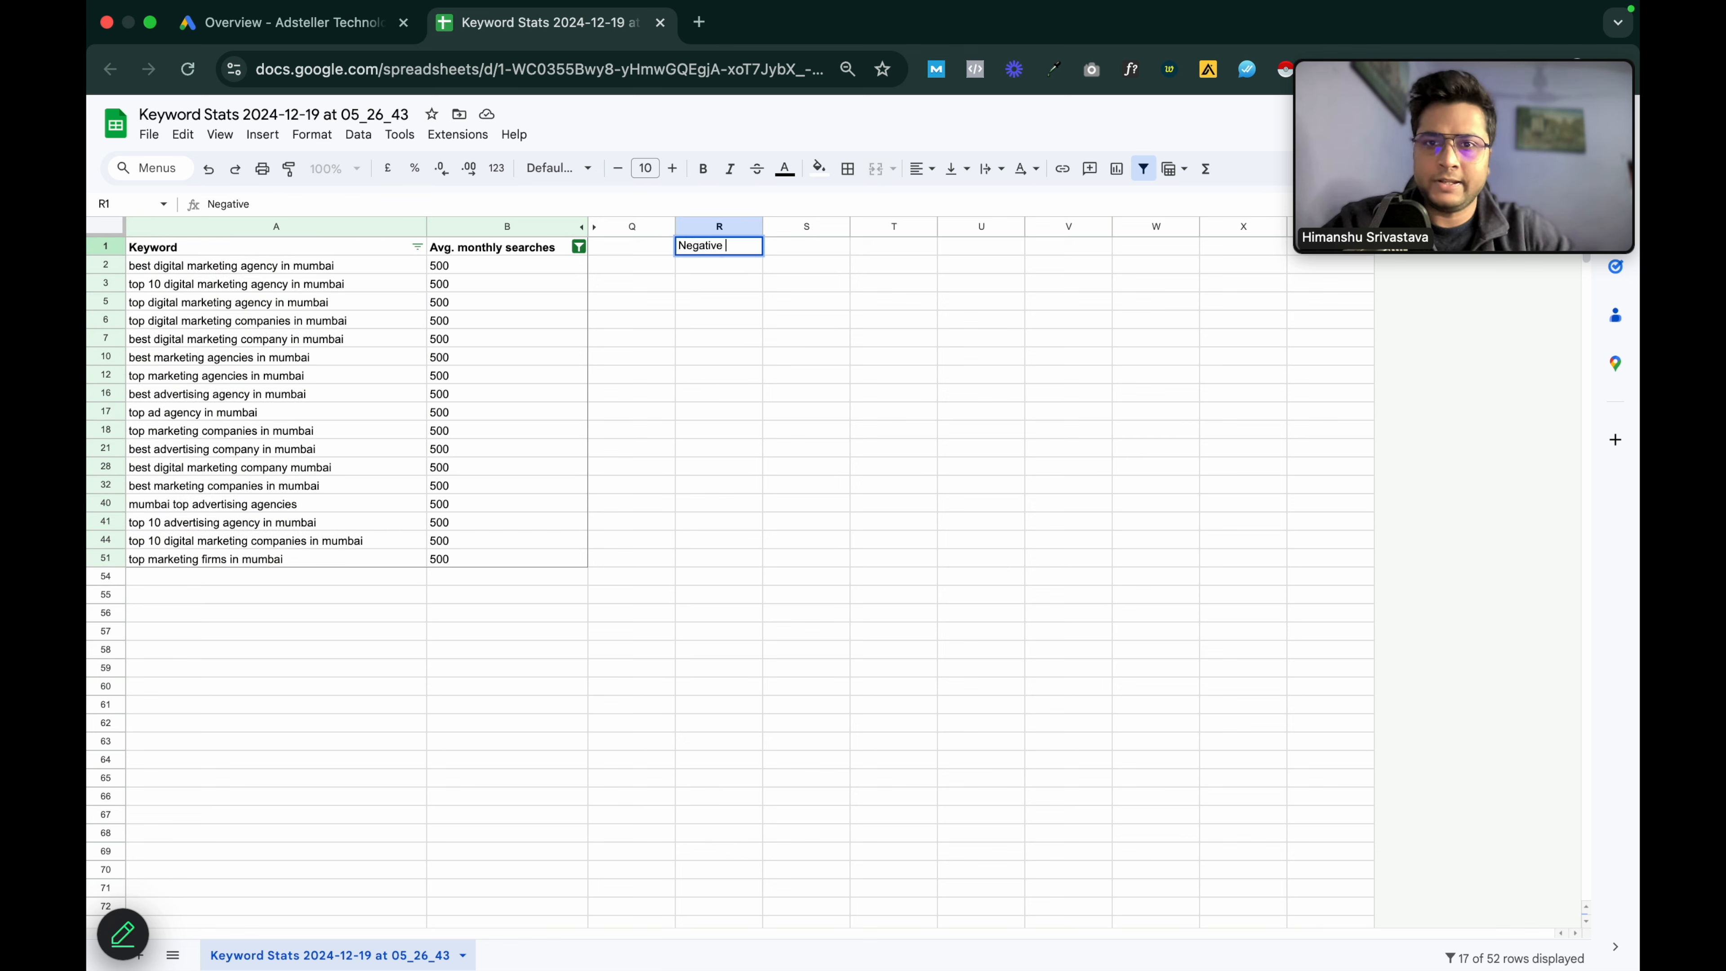
text(Keyword)
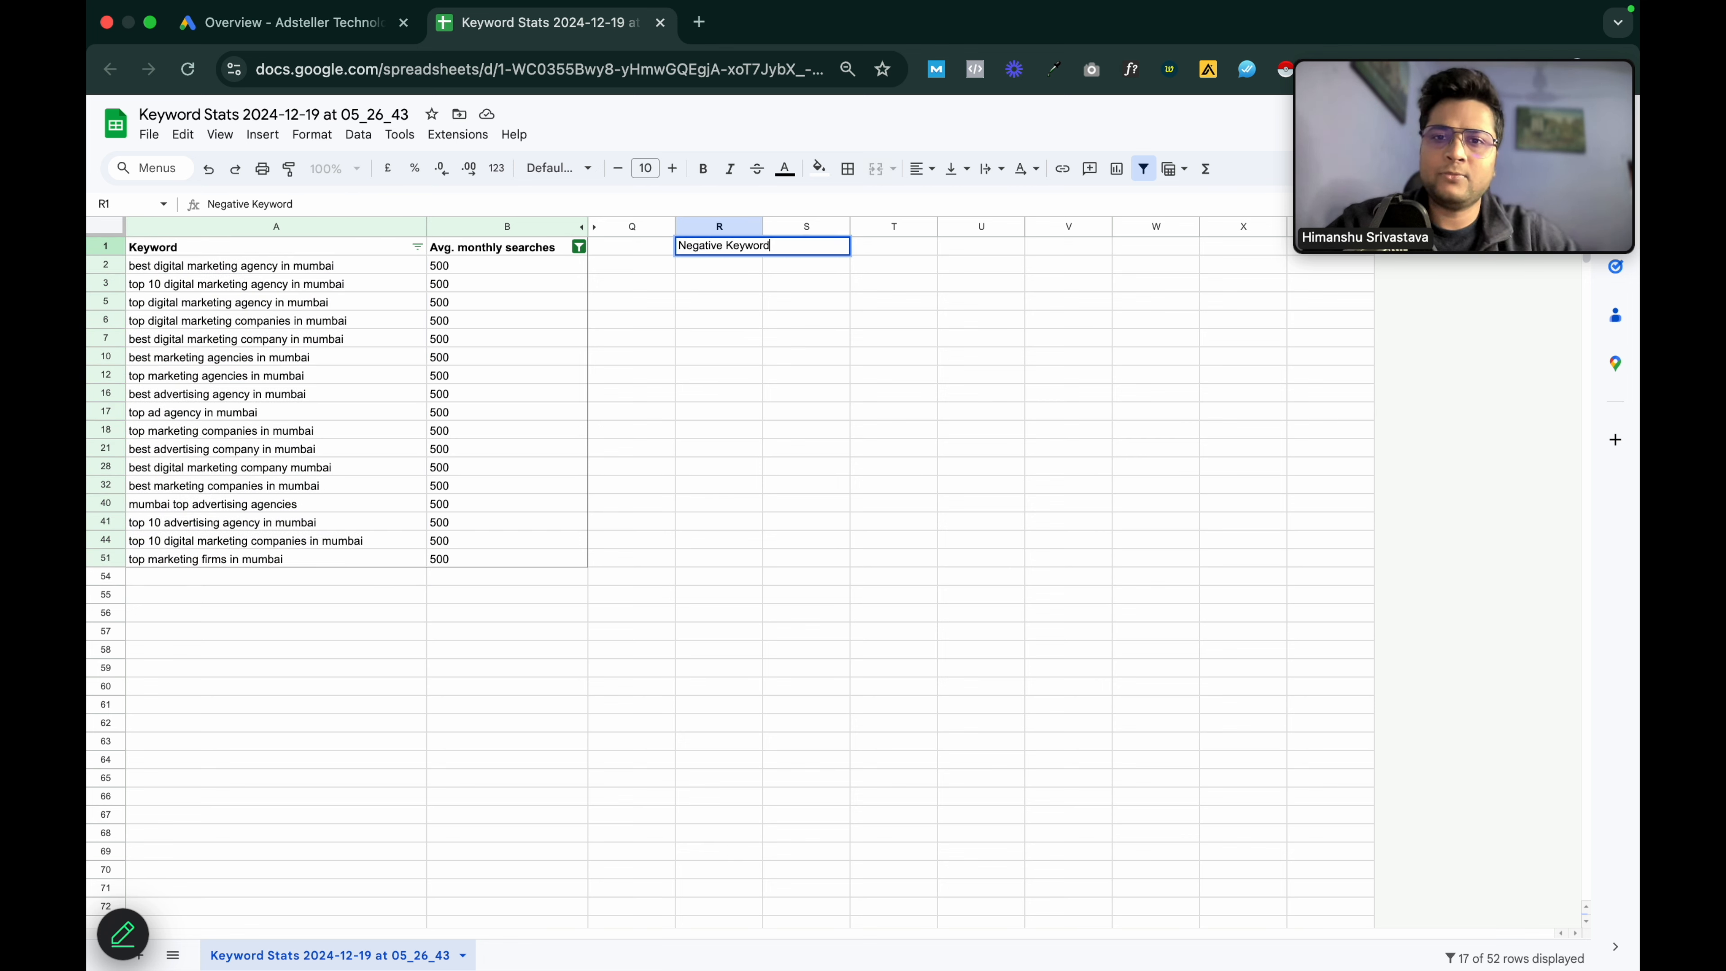
click(739, 299)
drag(762, 227, 798, 226)
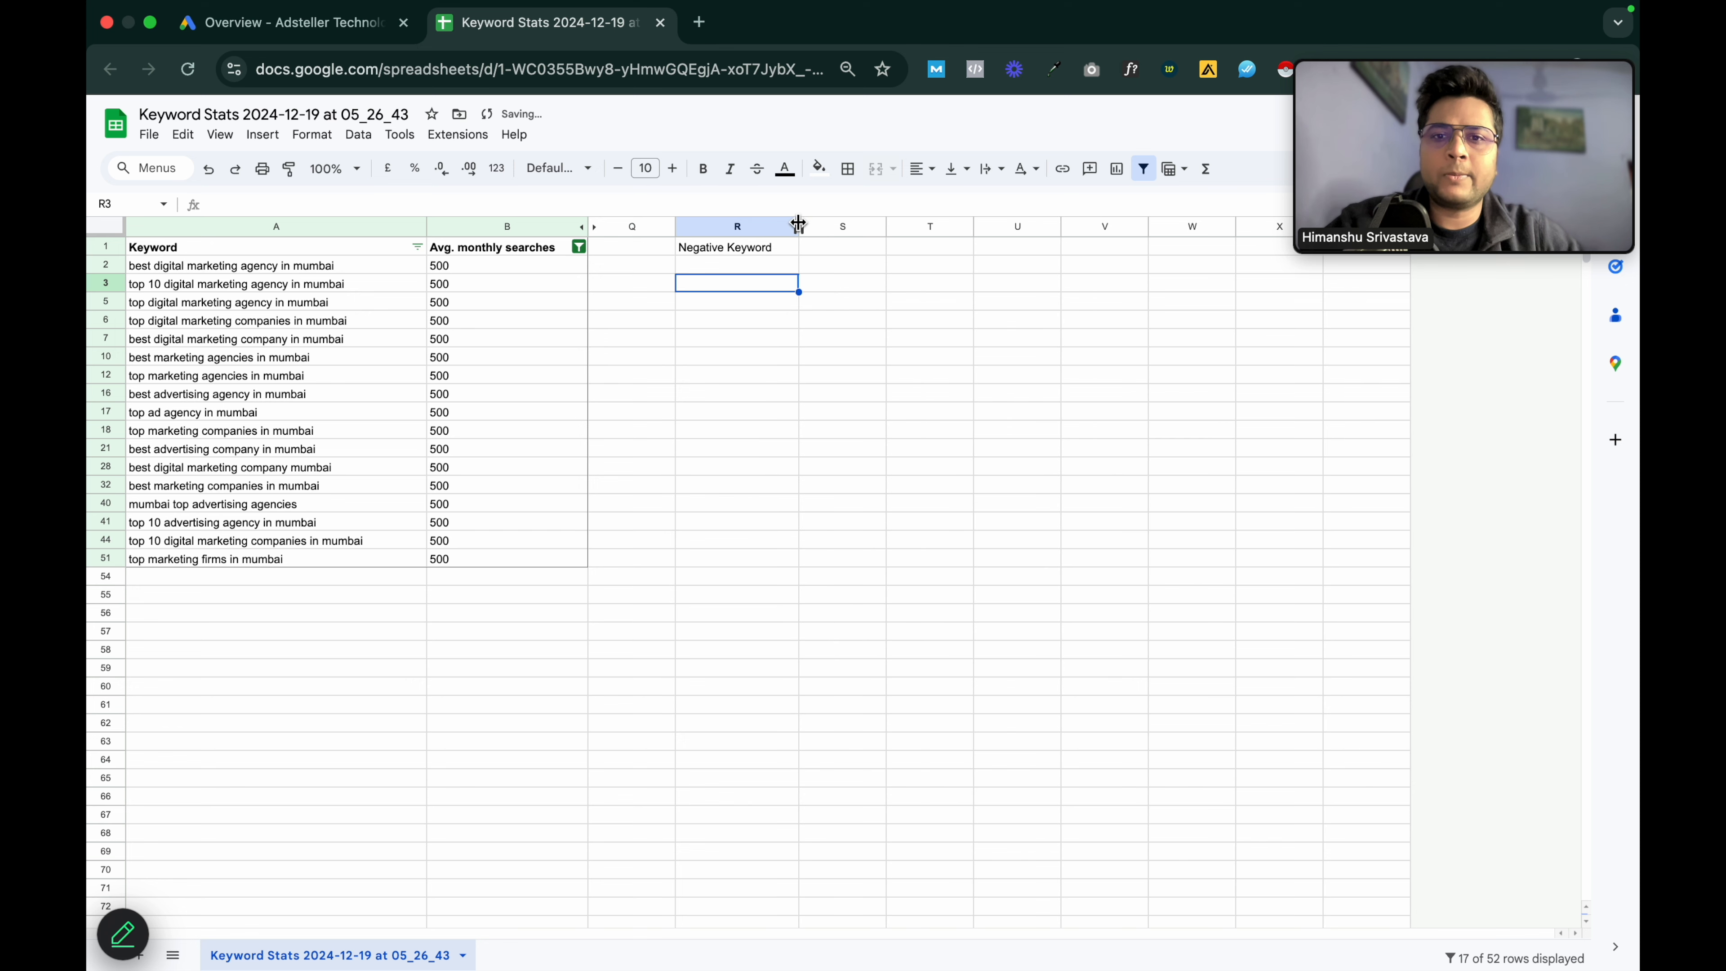
- Enter the negative keywords Course in R2, Fee in R3 and Training in R5
click(748, 270)
text(Course)
click(741, 304)
text(Training)
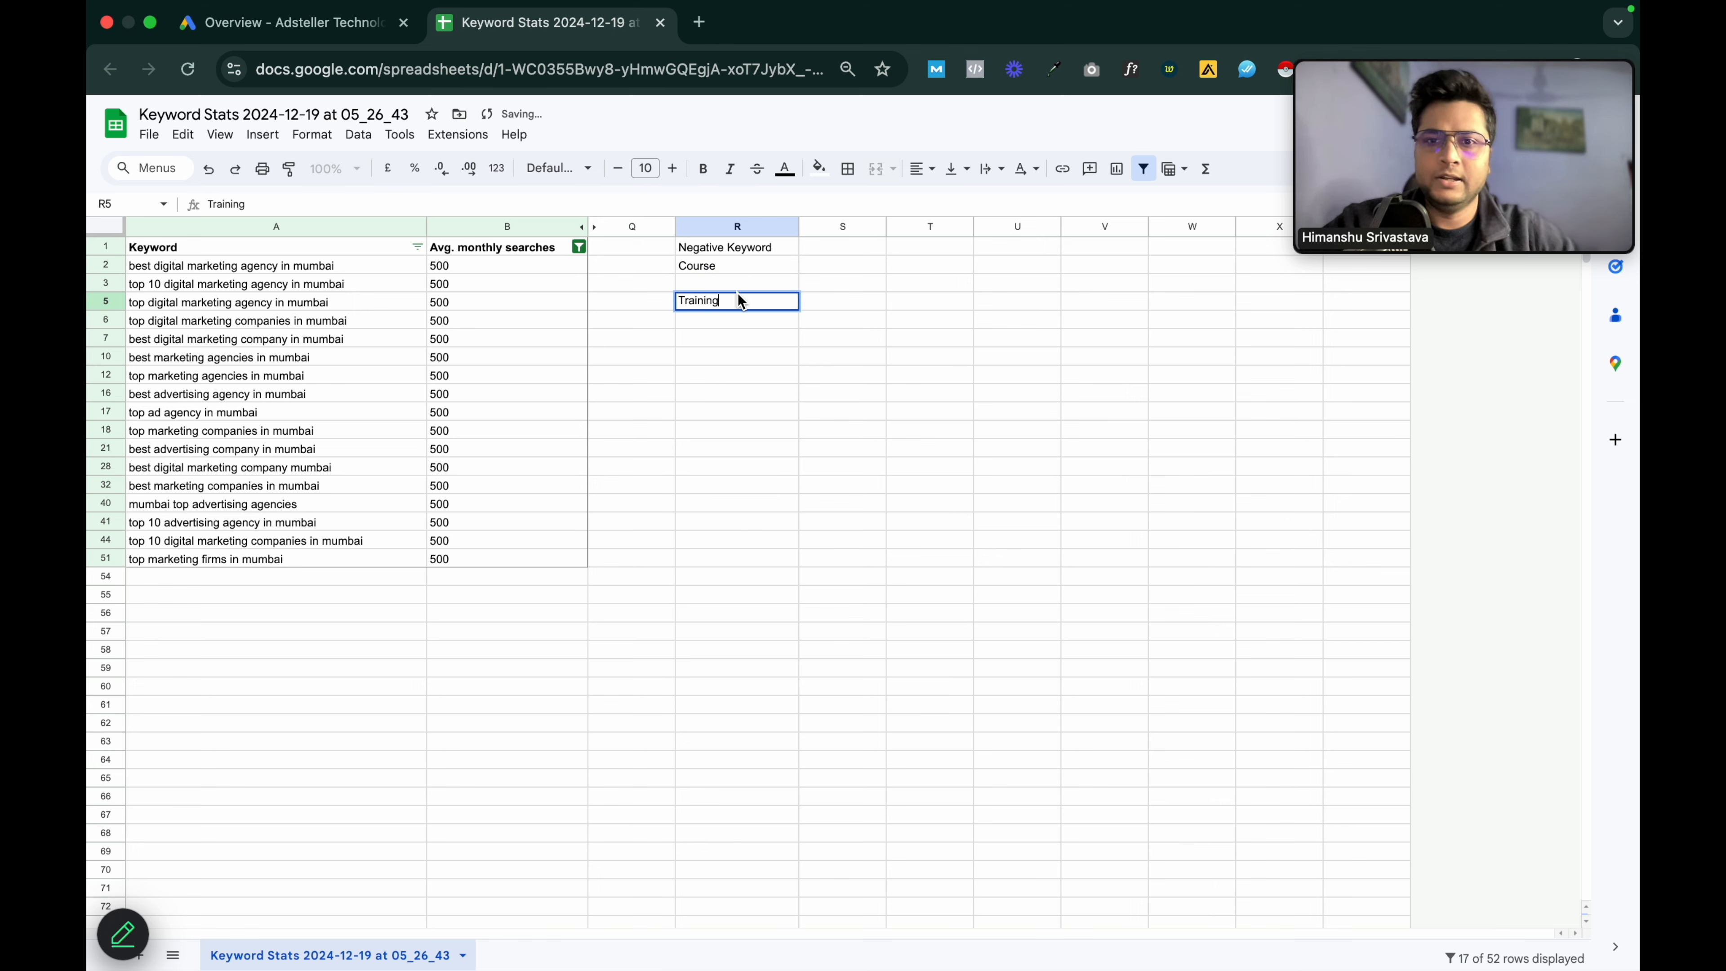
click(735, 283)
text(Fee)
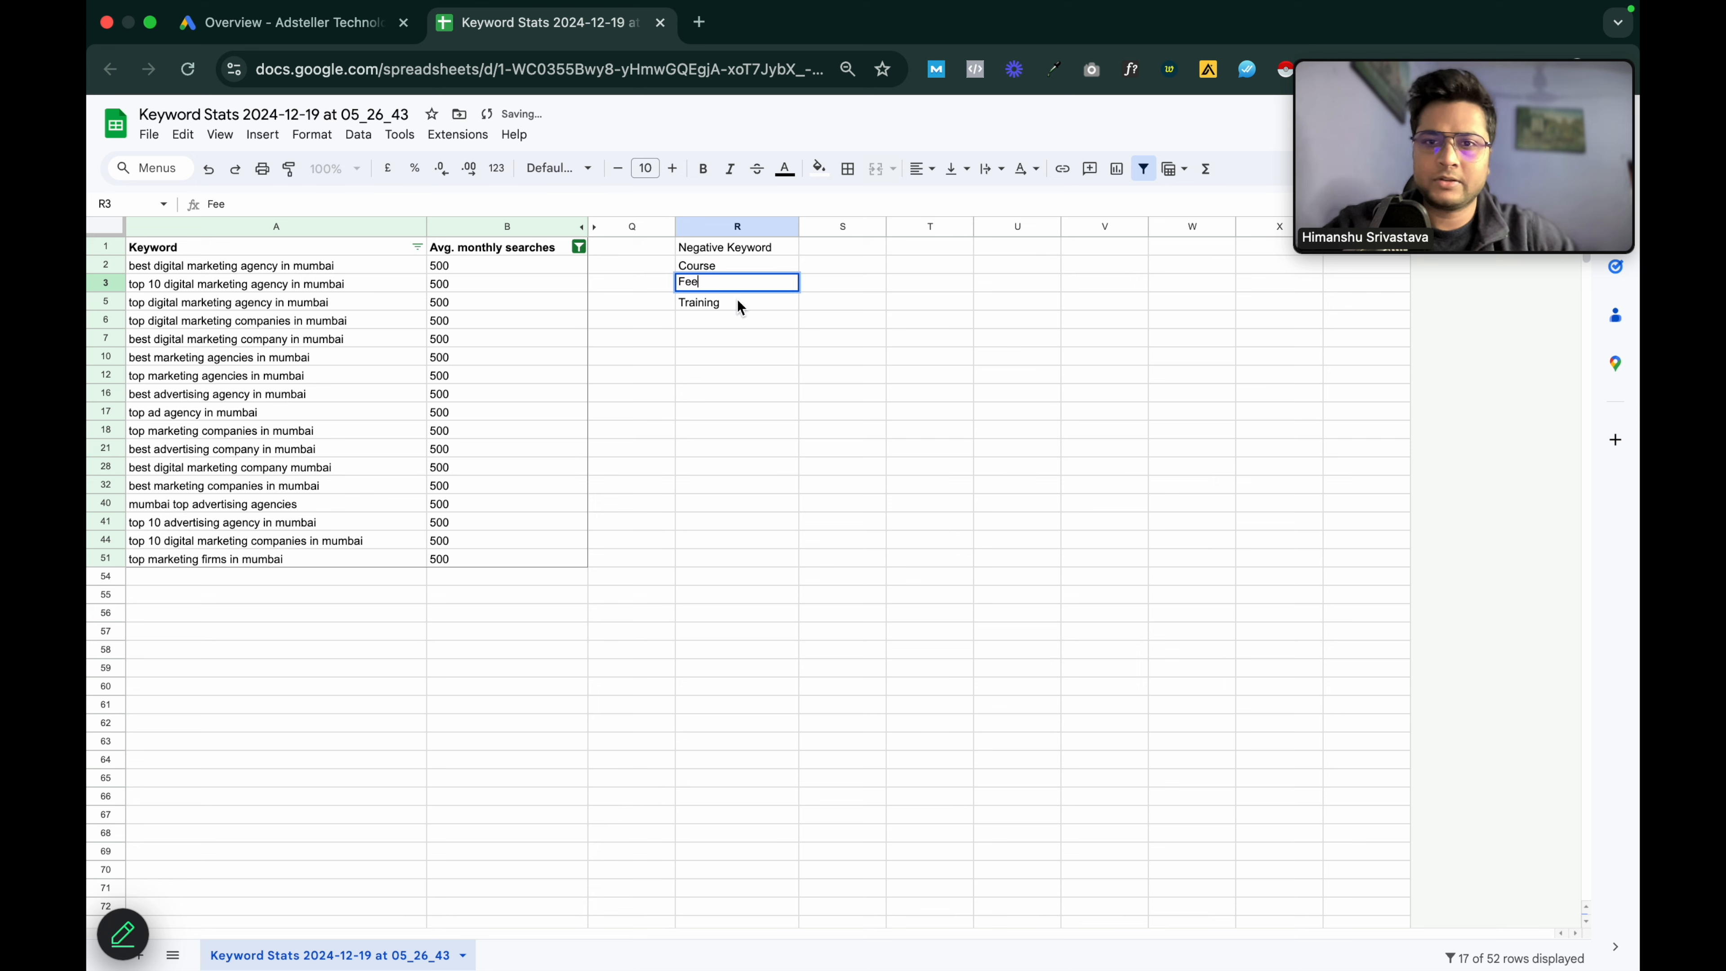
- Add the negative keywords Interview, Job and Hiring in the visible cells R6, R7 and R10
click(737, 327)
text(Inter)
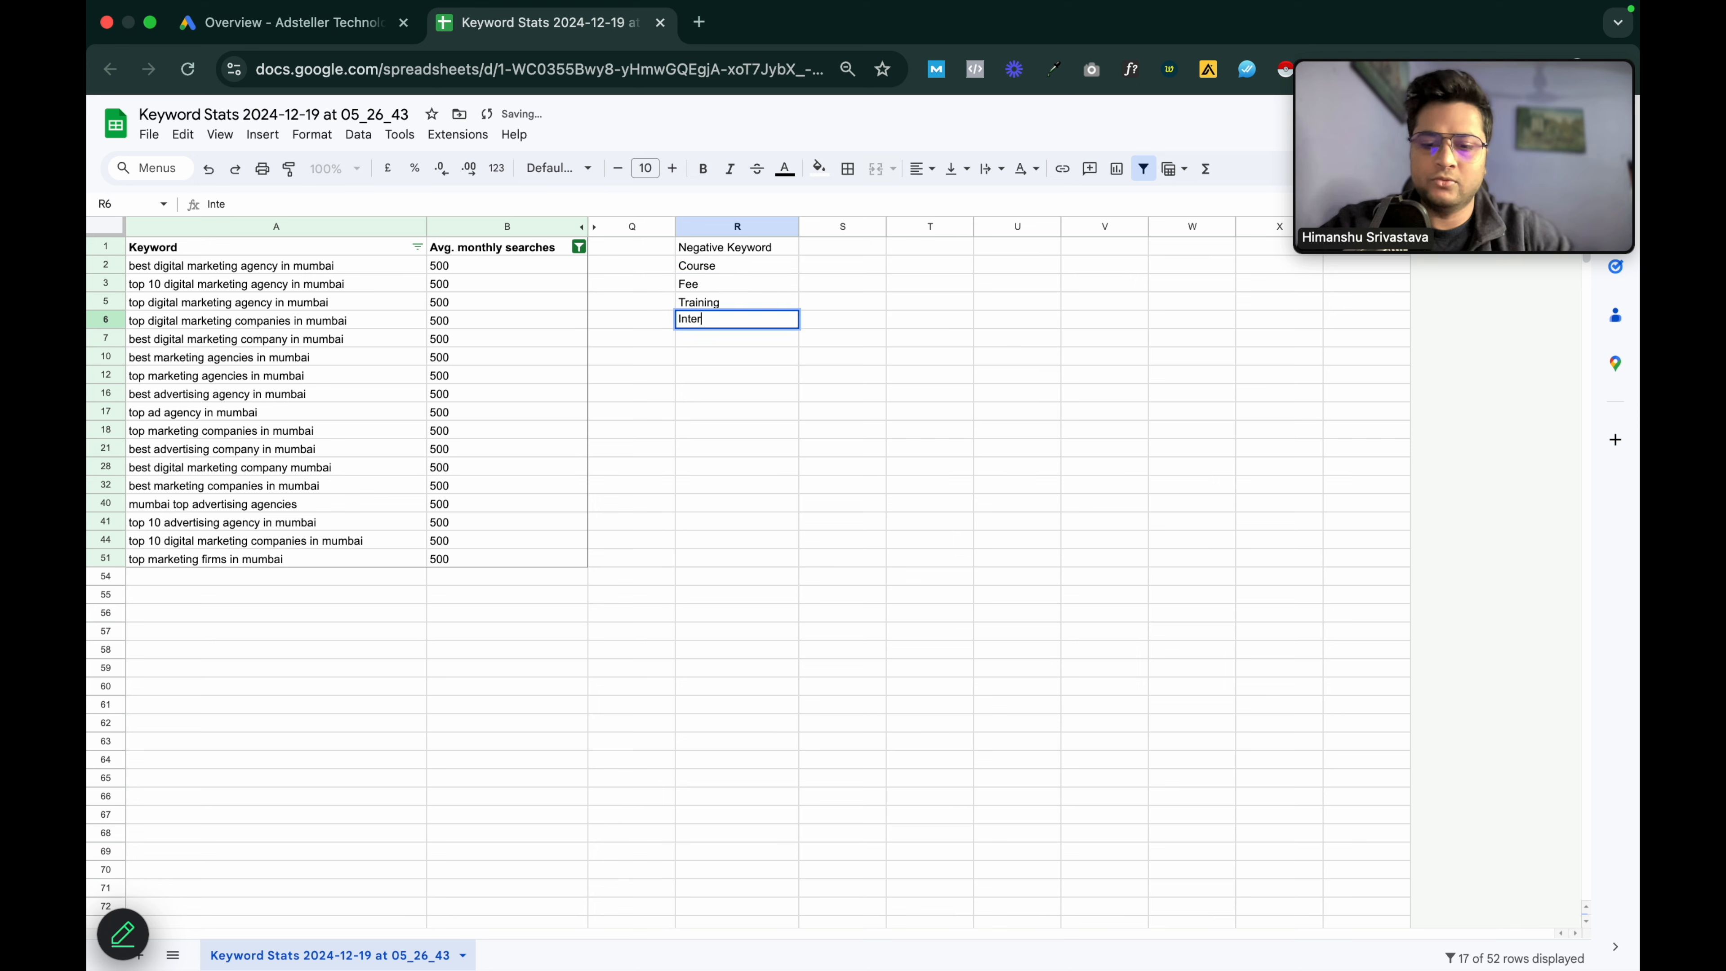
text(view)
key(Return)
text(Job)
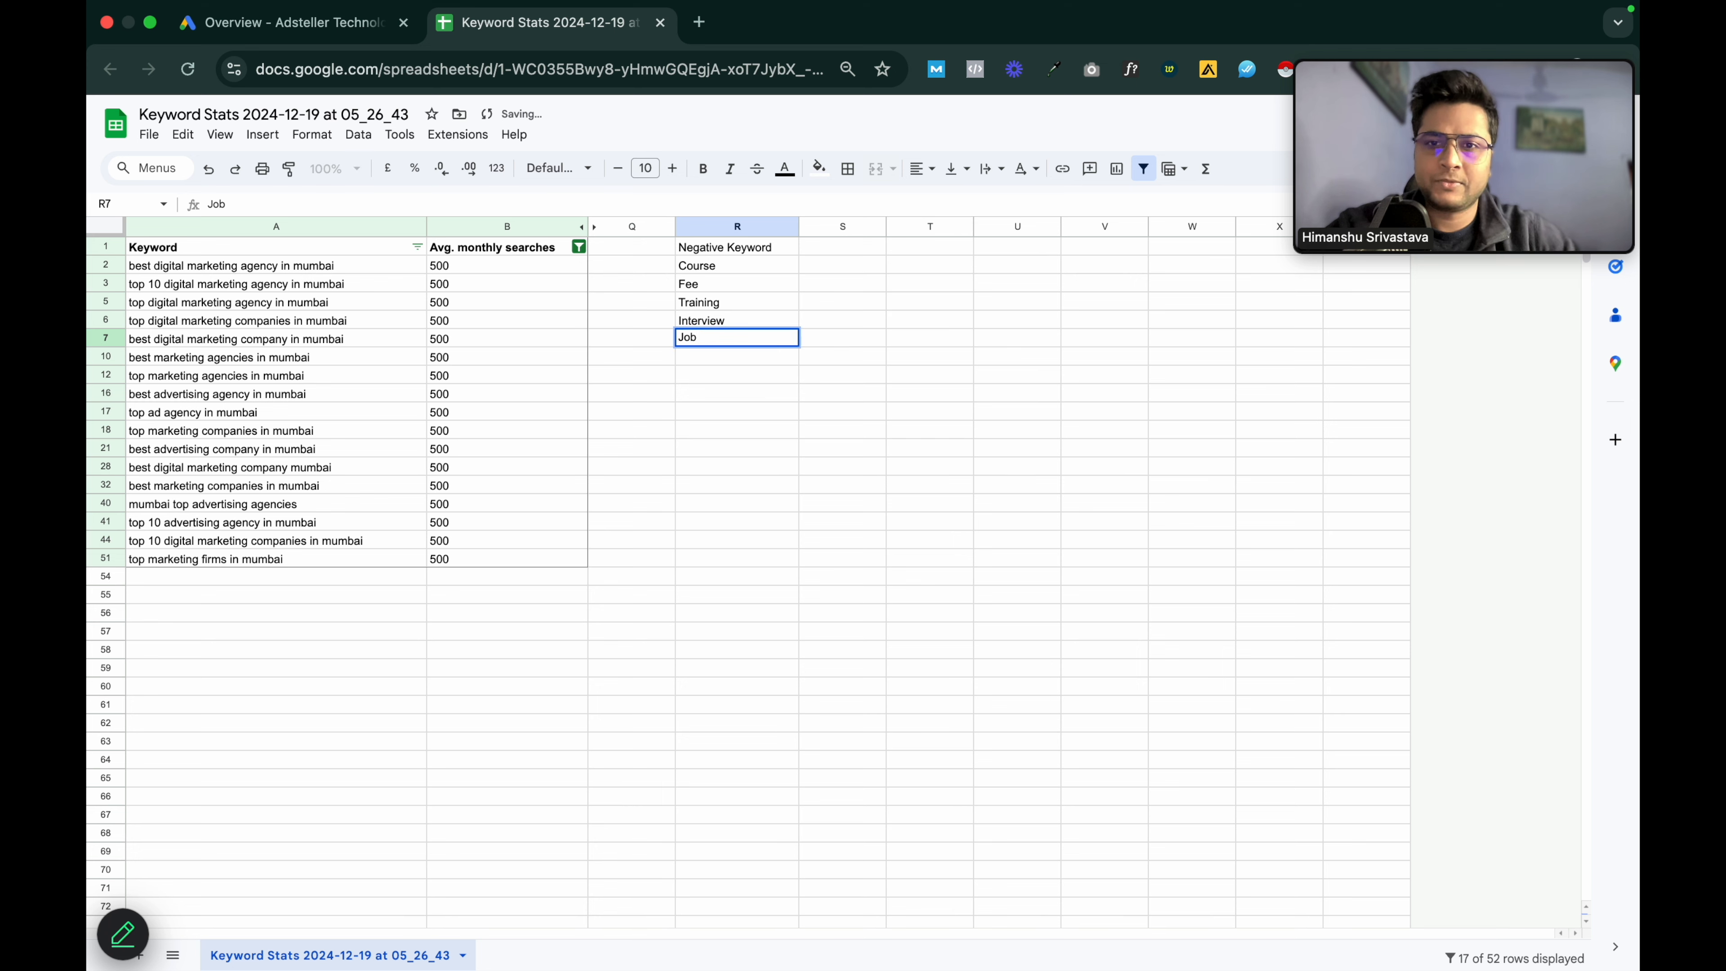
click(729, 355)
text(Hiring)
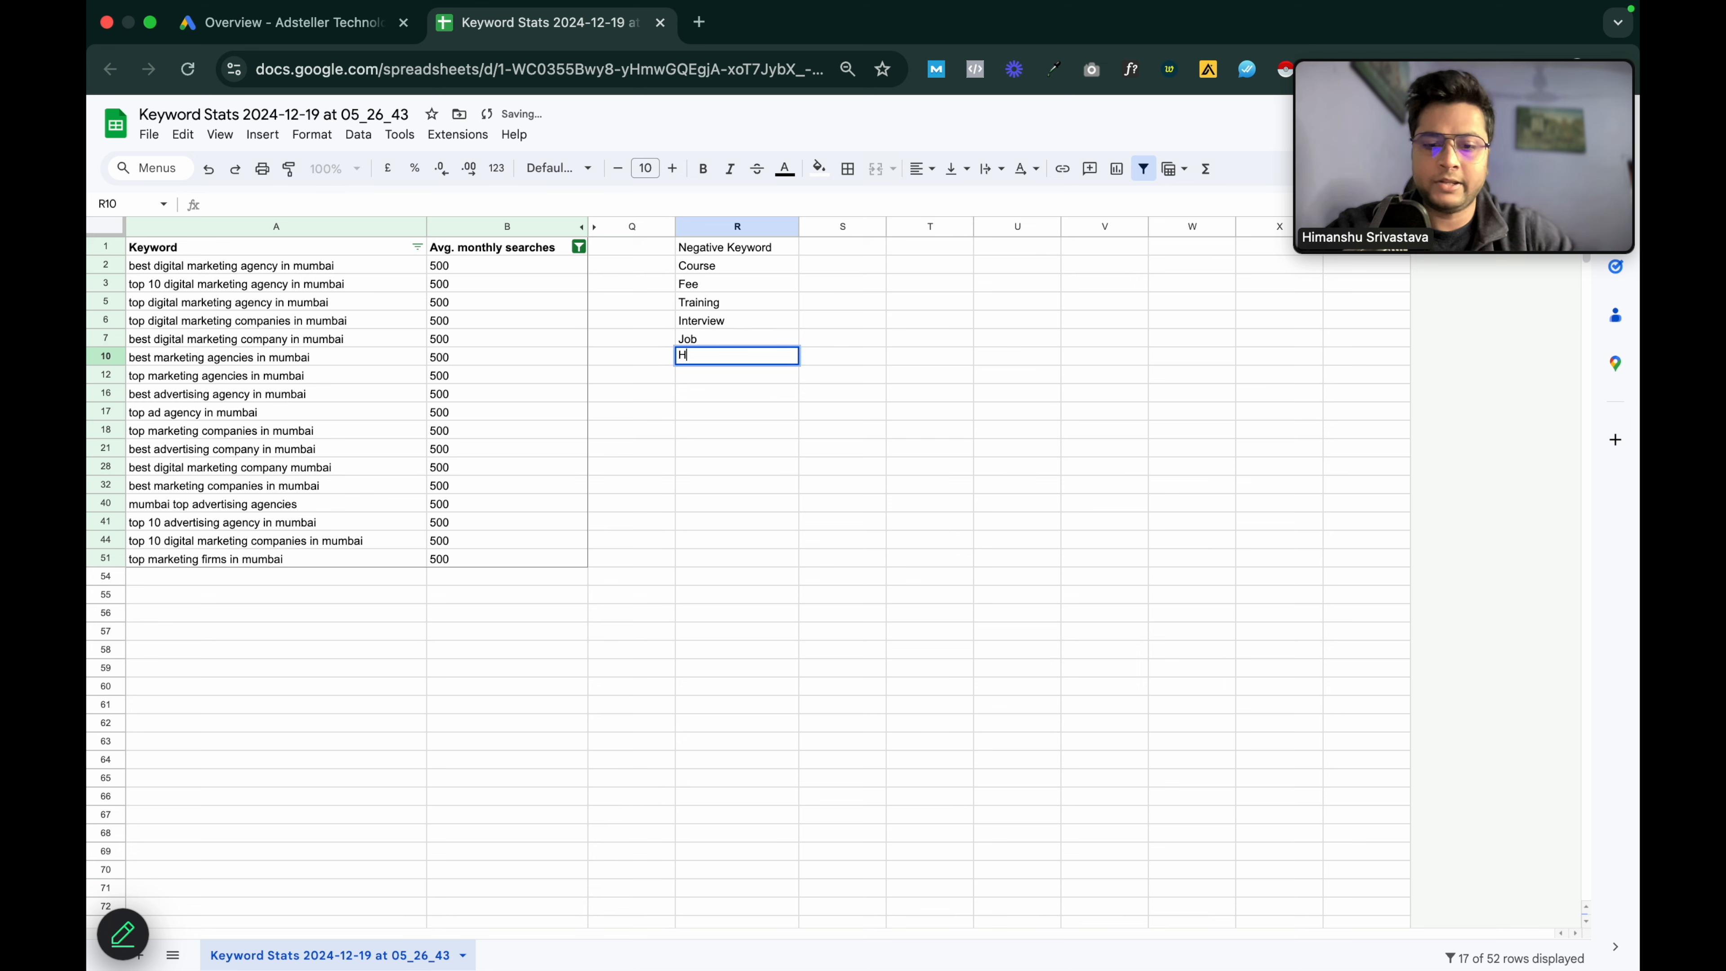
- Complete the negative keyword list with Online Course in R12 and How to in R16
click(733, 376)
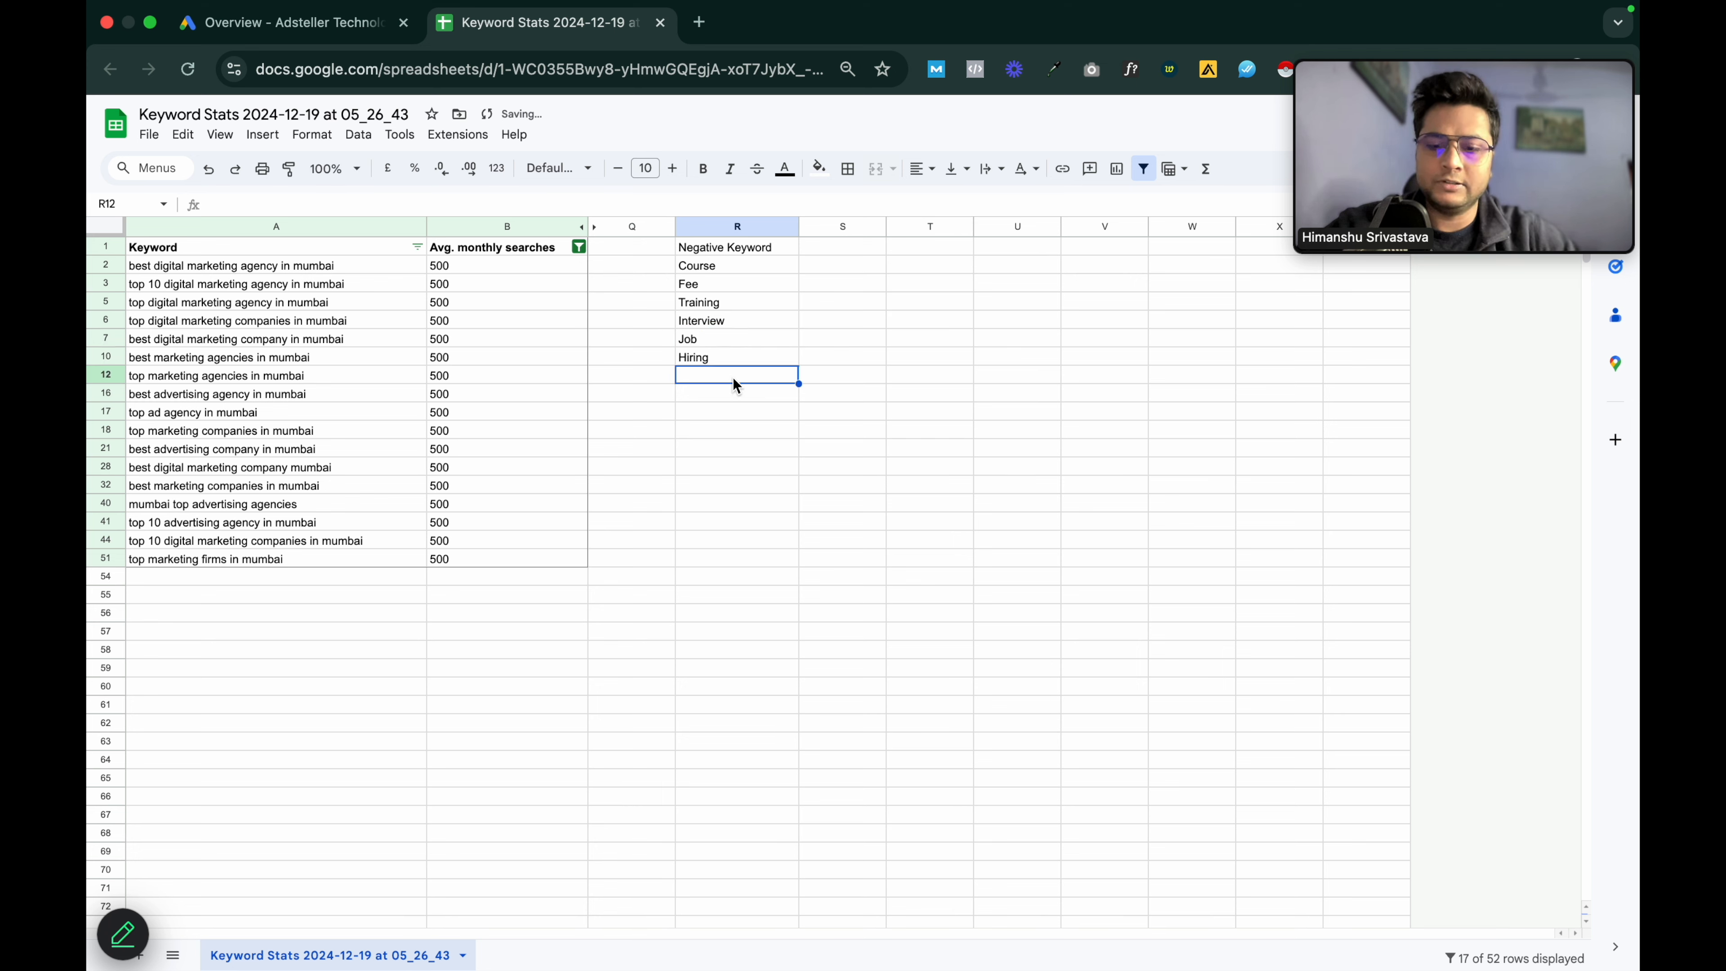
text(C)
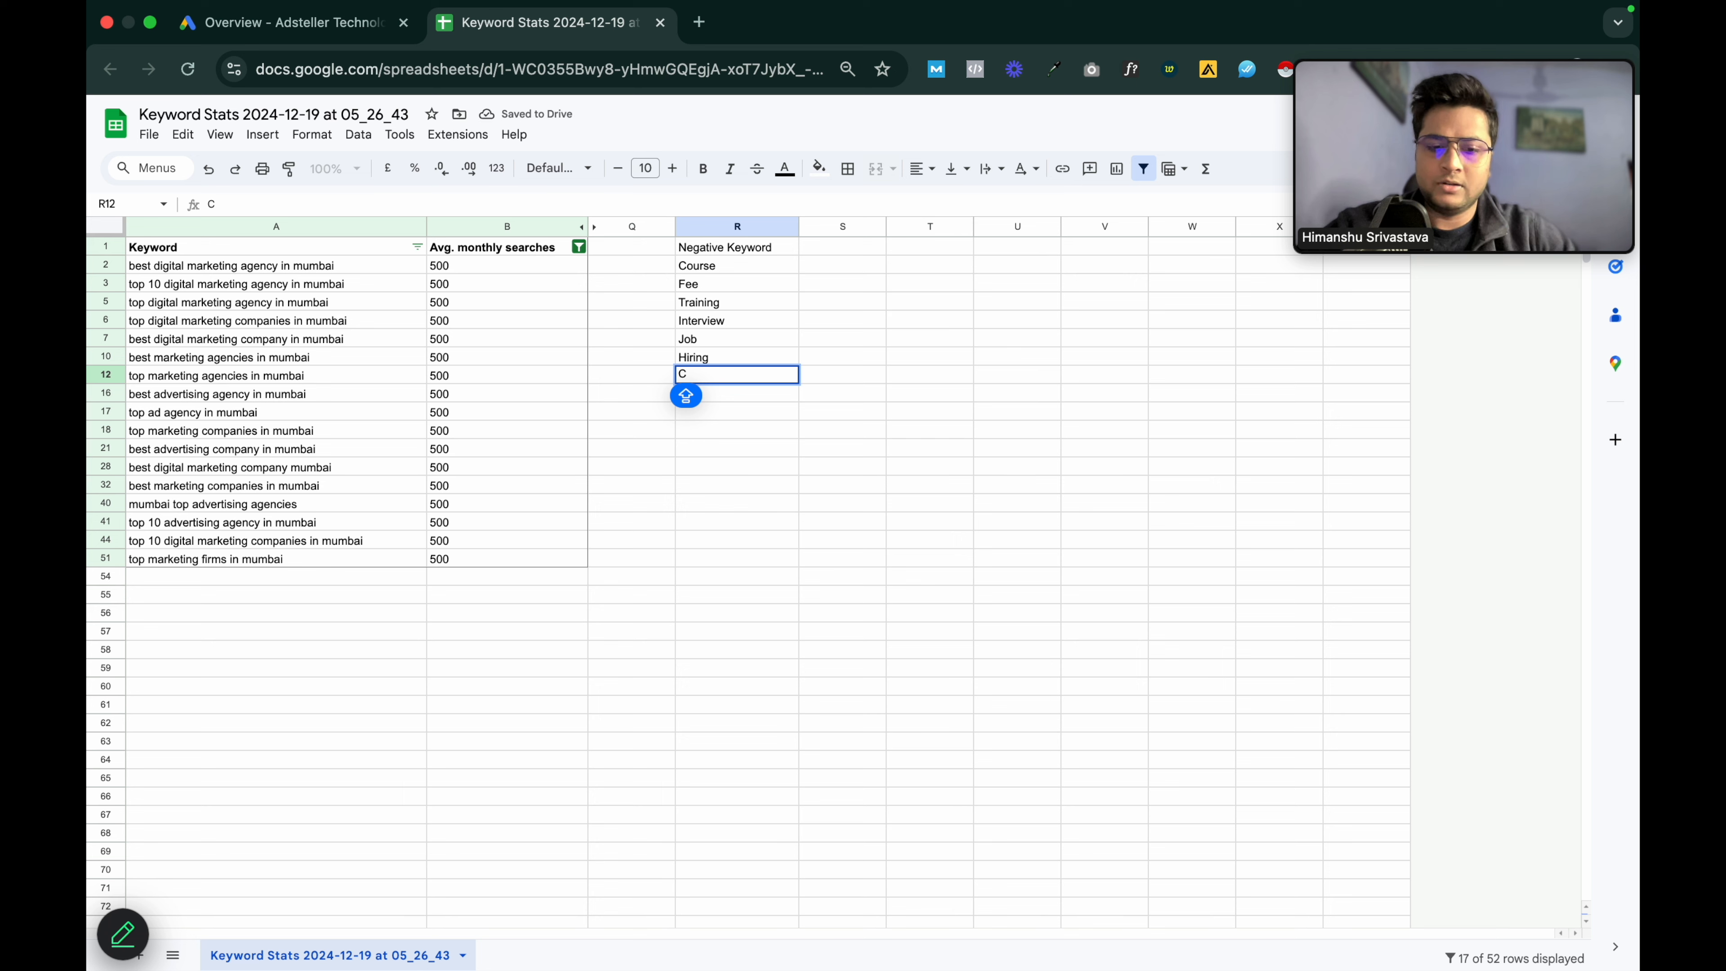
key(BackSpace)
text(Online COURSE)
key(BackSpace)
key(BackSpace)
key(BackSpace)
key(BackSpace)
key(BackSpace)
text(ourse)
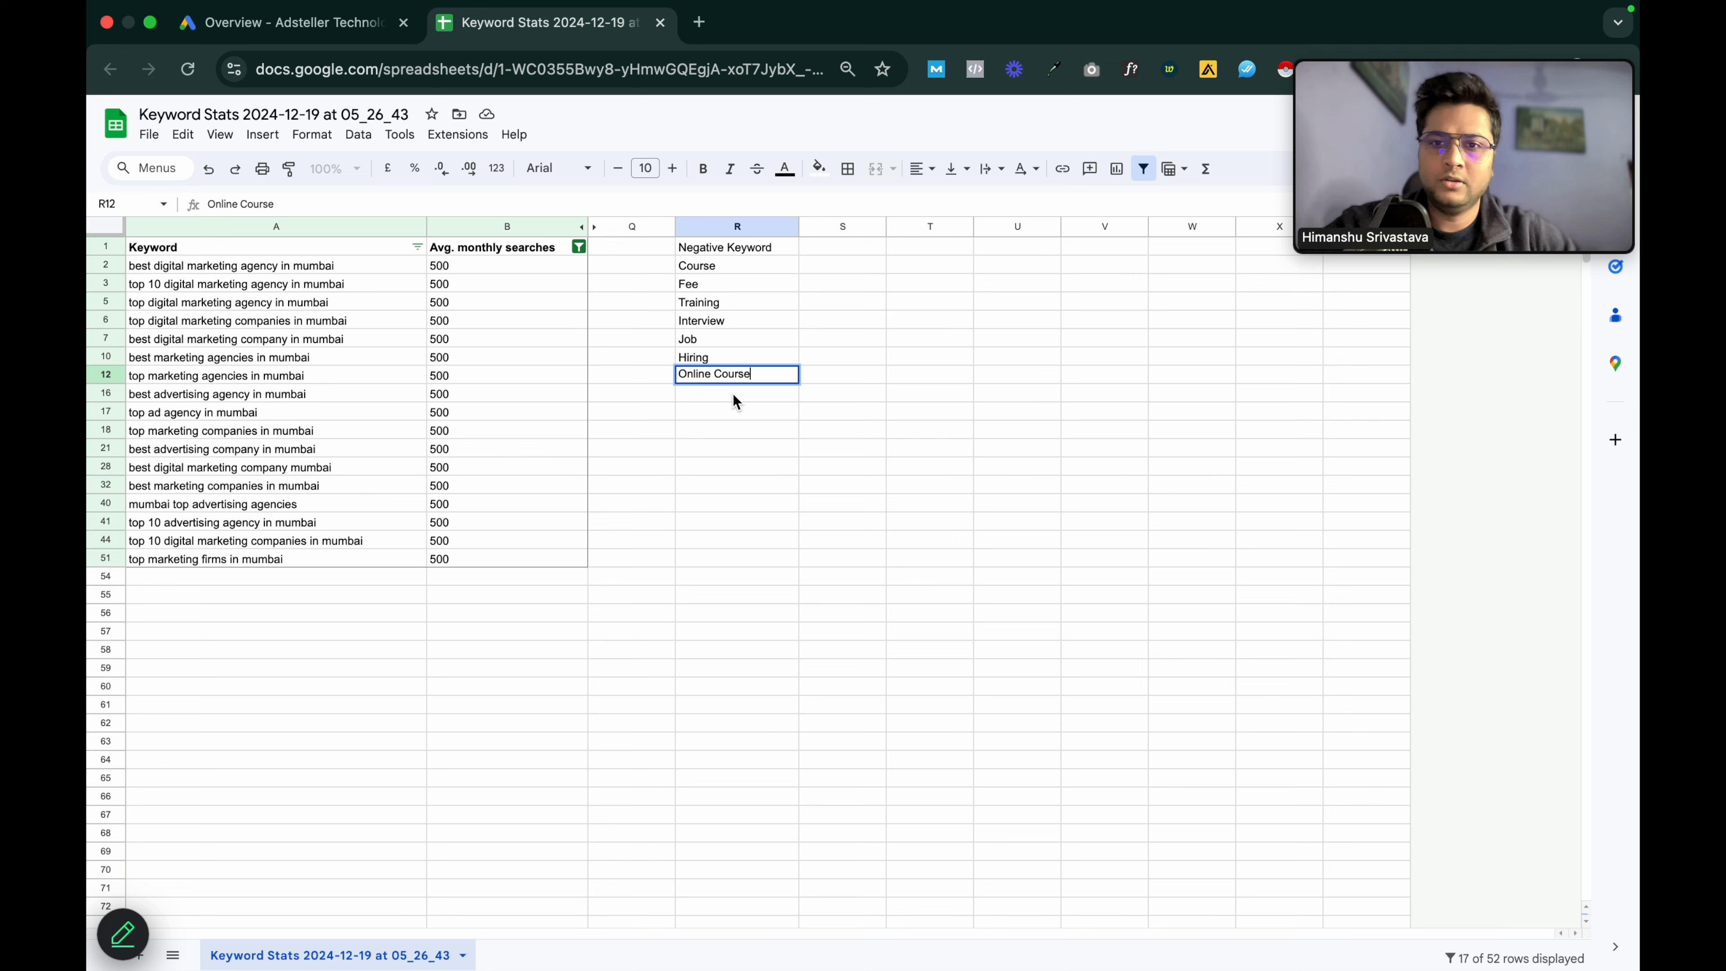
key(Return)
text(How to)
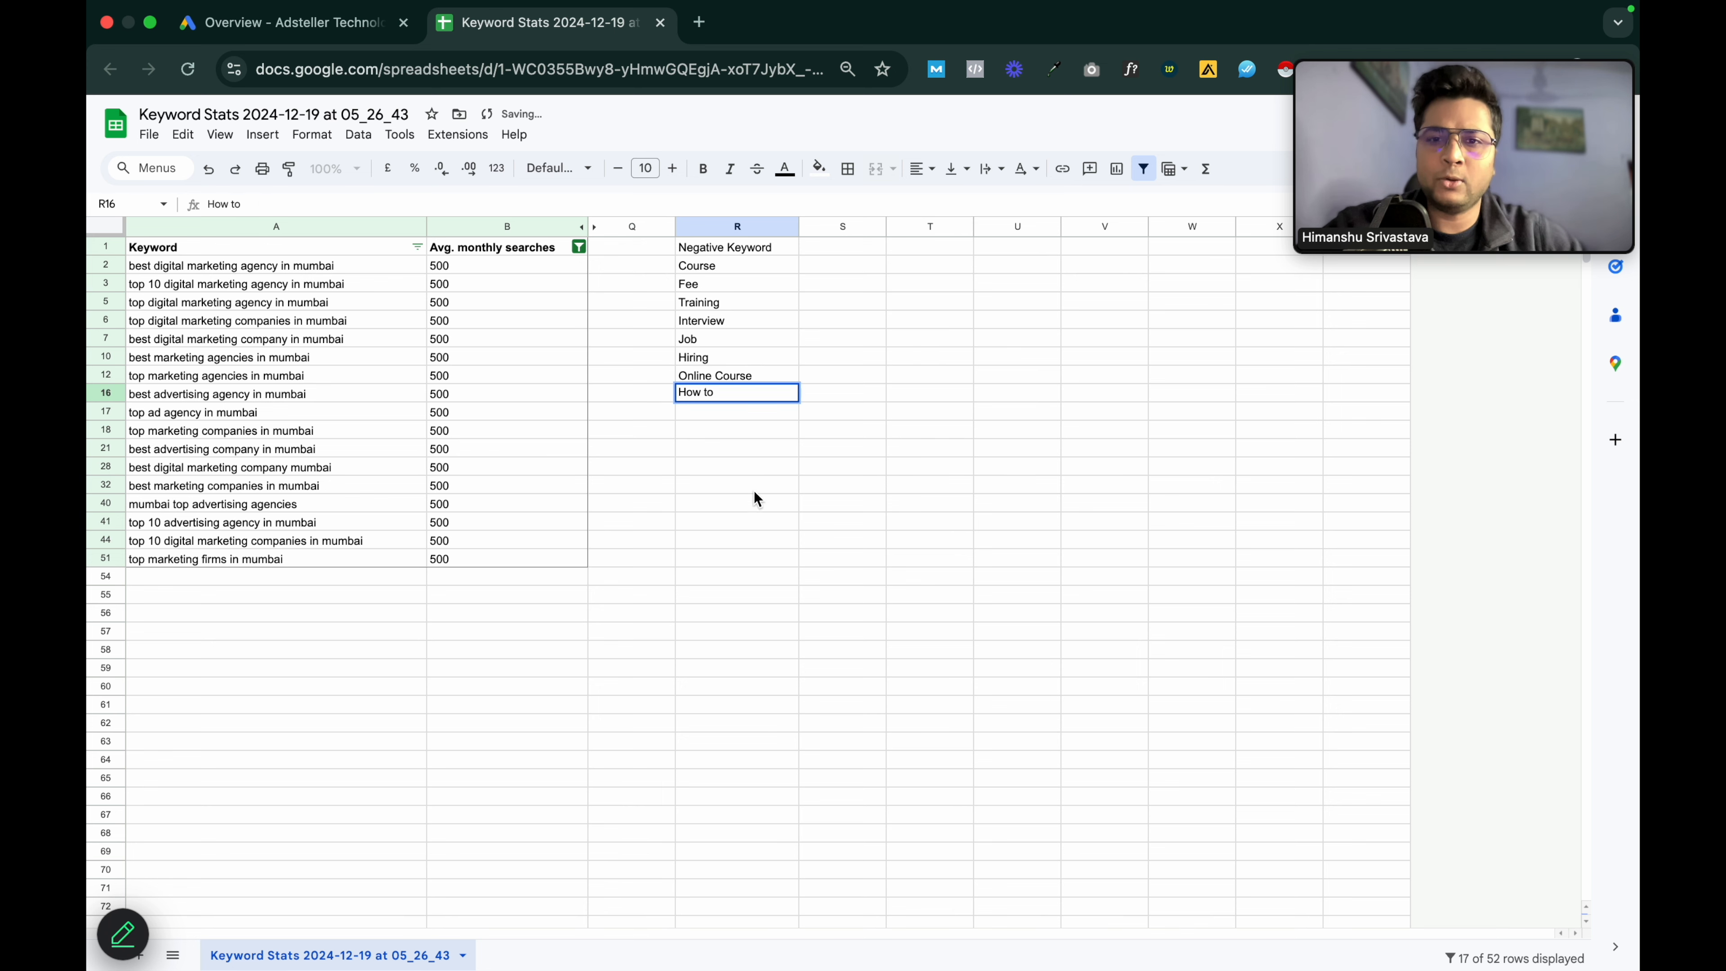
click(752, 489)
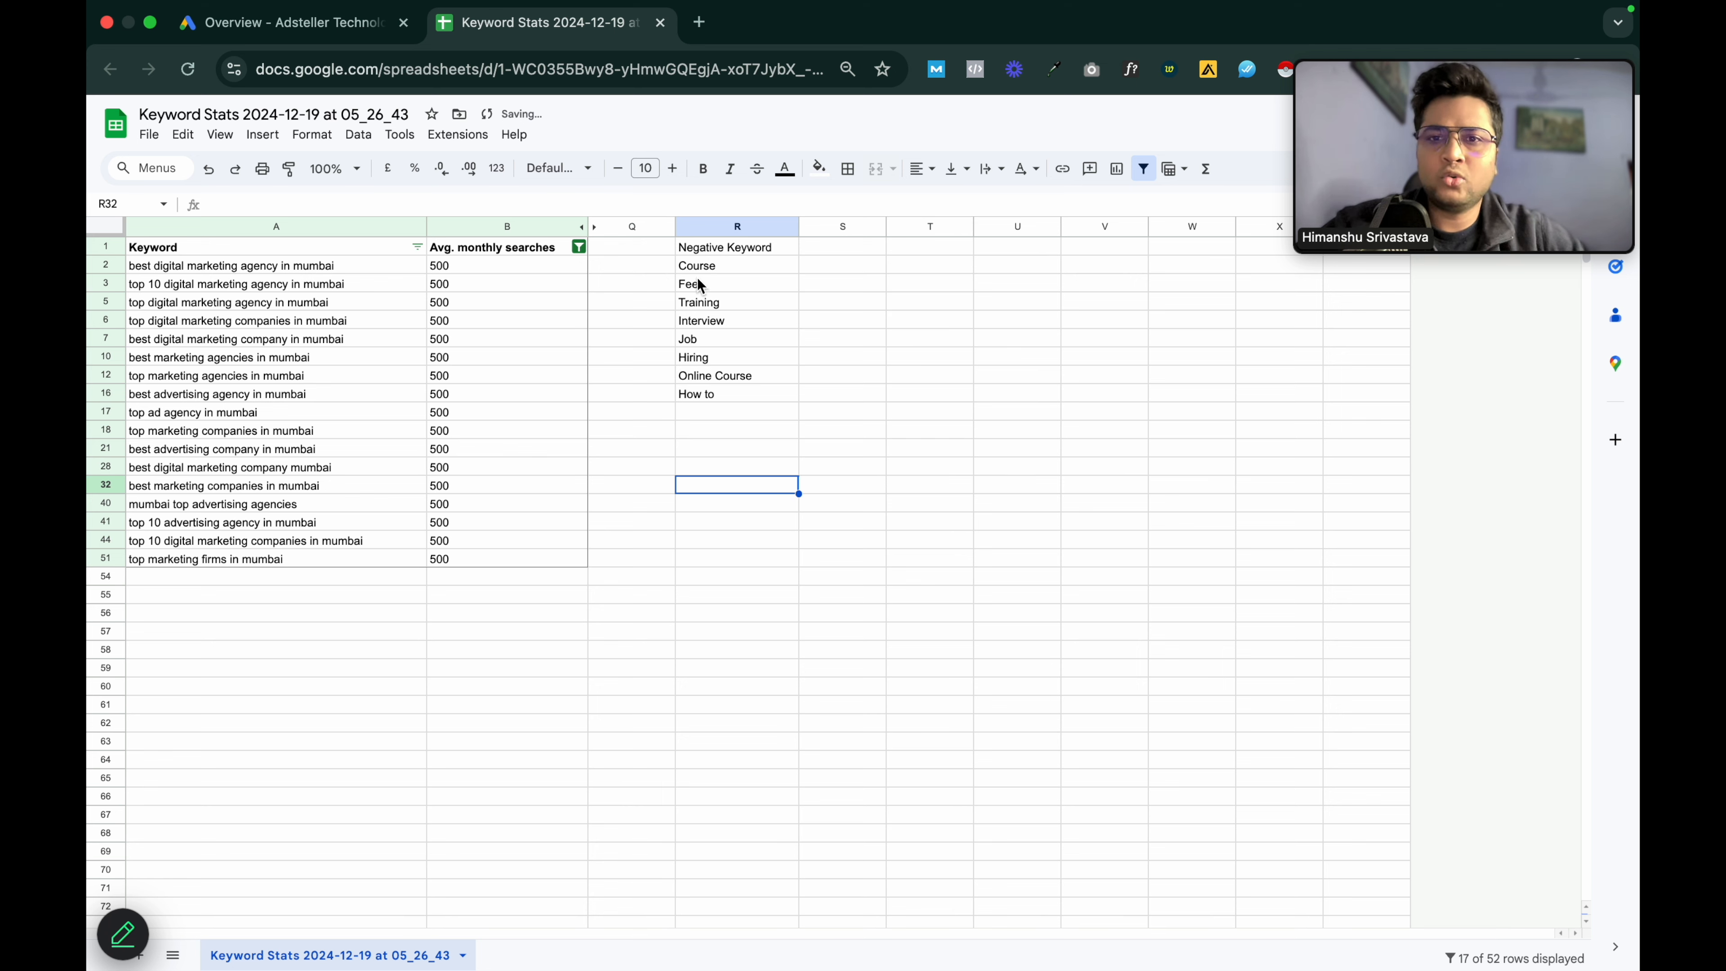
- Review the negative keyword list in column R and return to the campaign overview in Google Ads
click(697, 252)
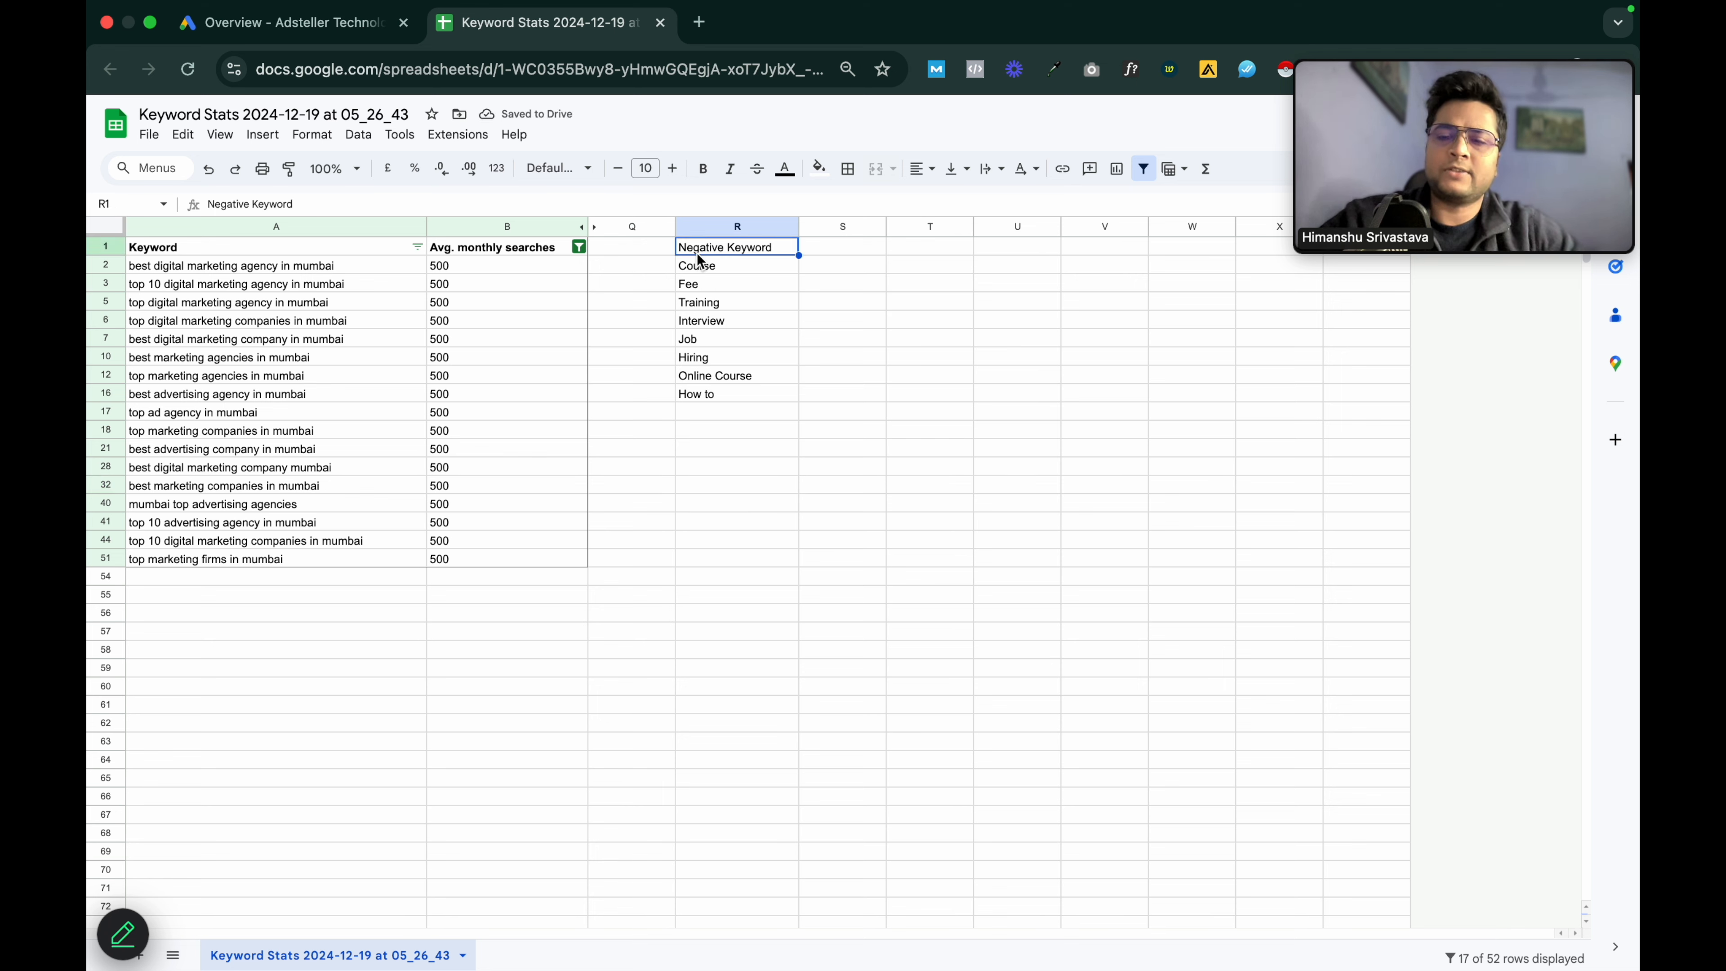
drag(699, 266, 746, 509)
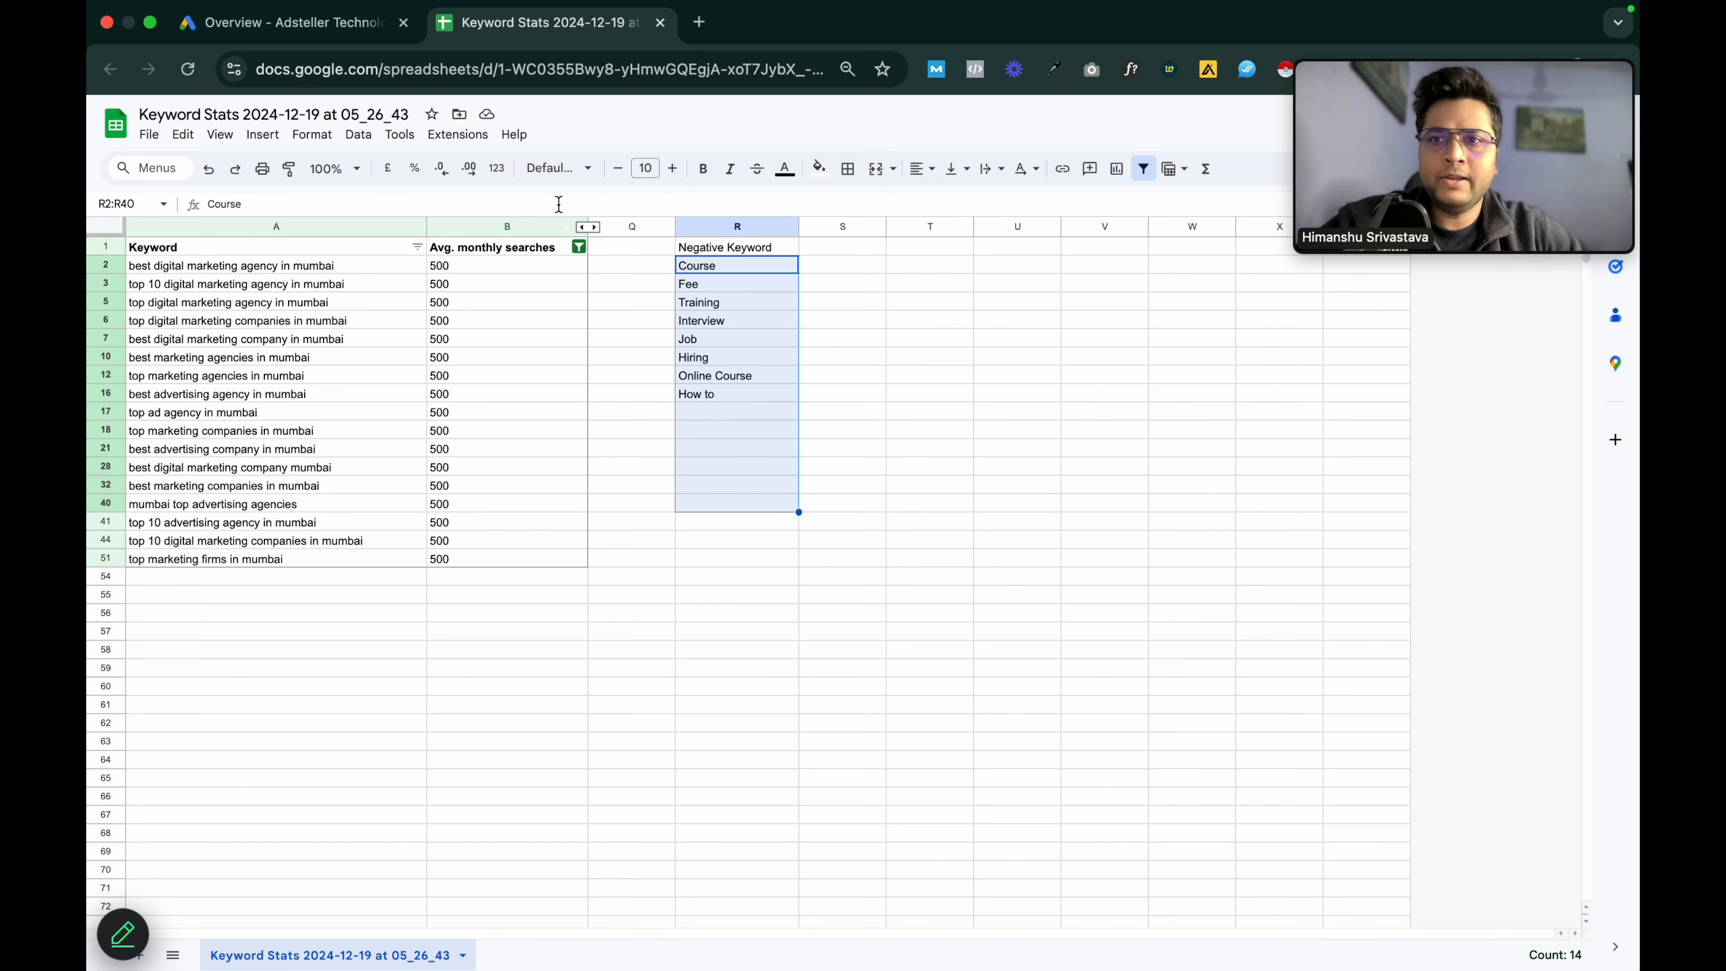
click(343, 30)
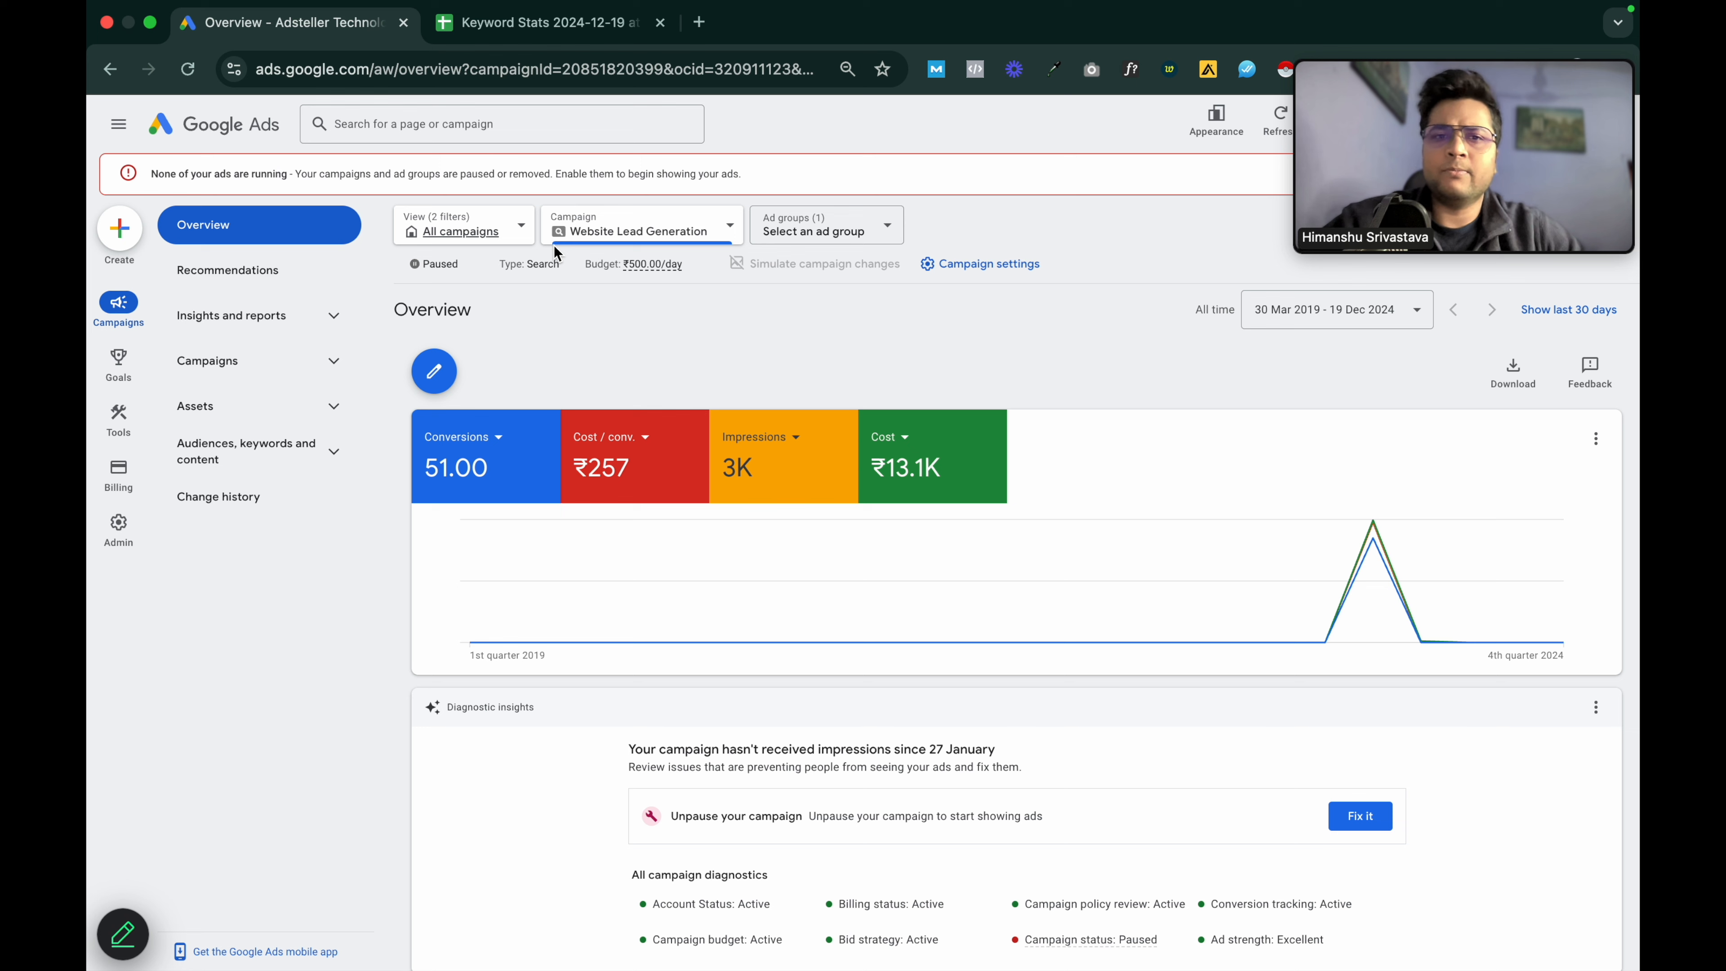
click(554, 23)
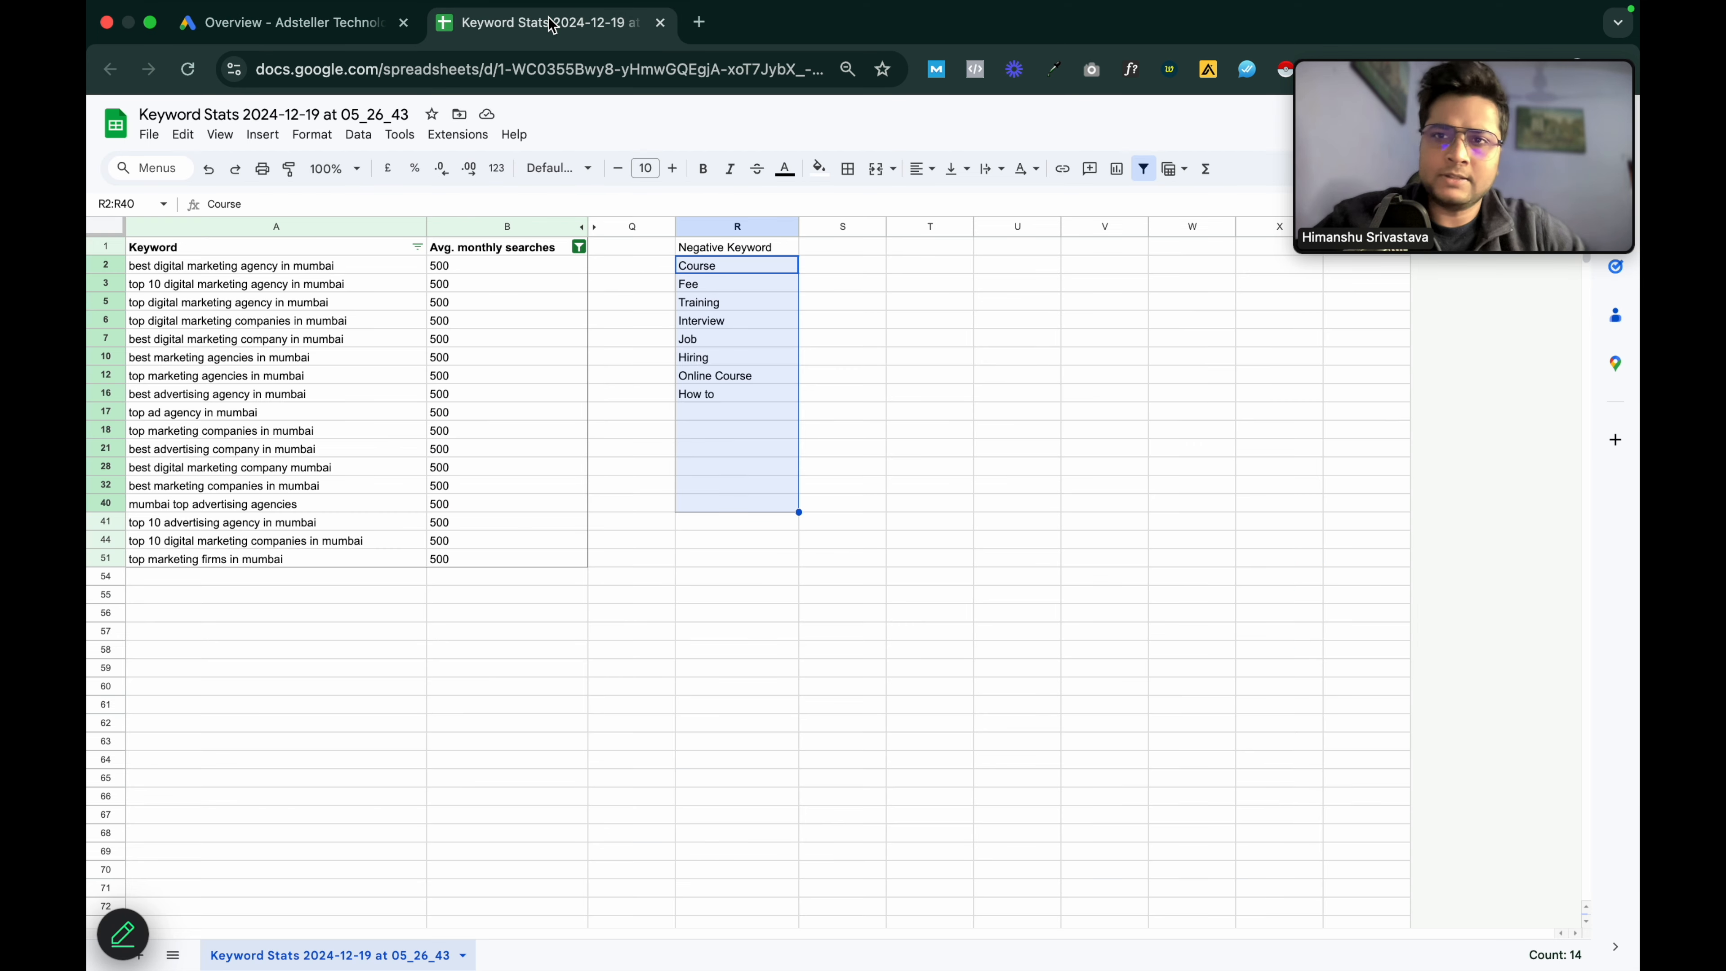
click(367, 23)
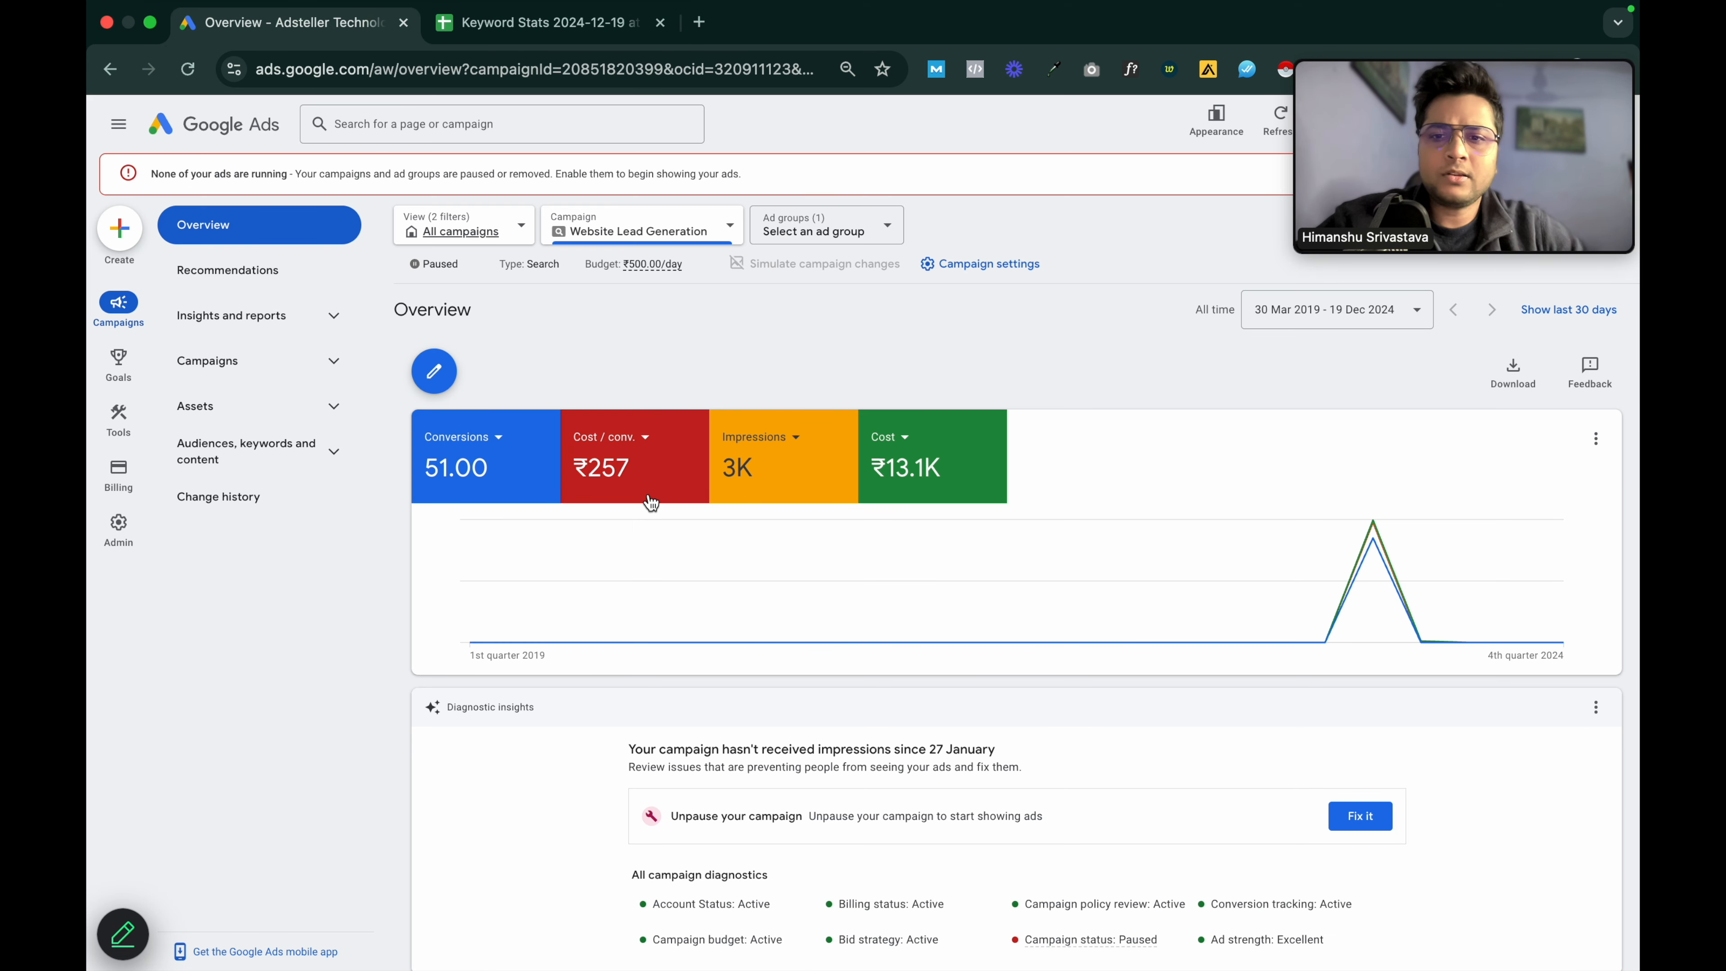